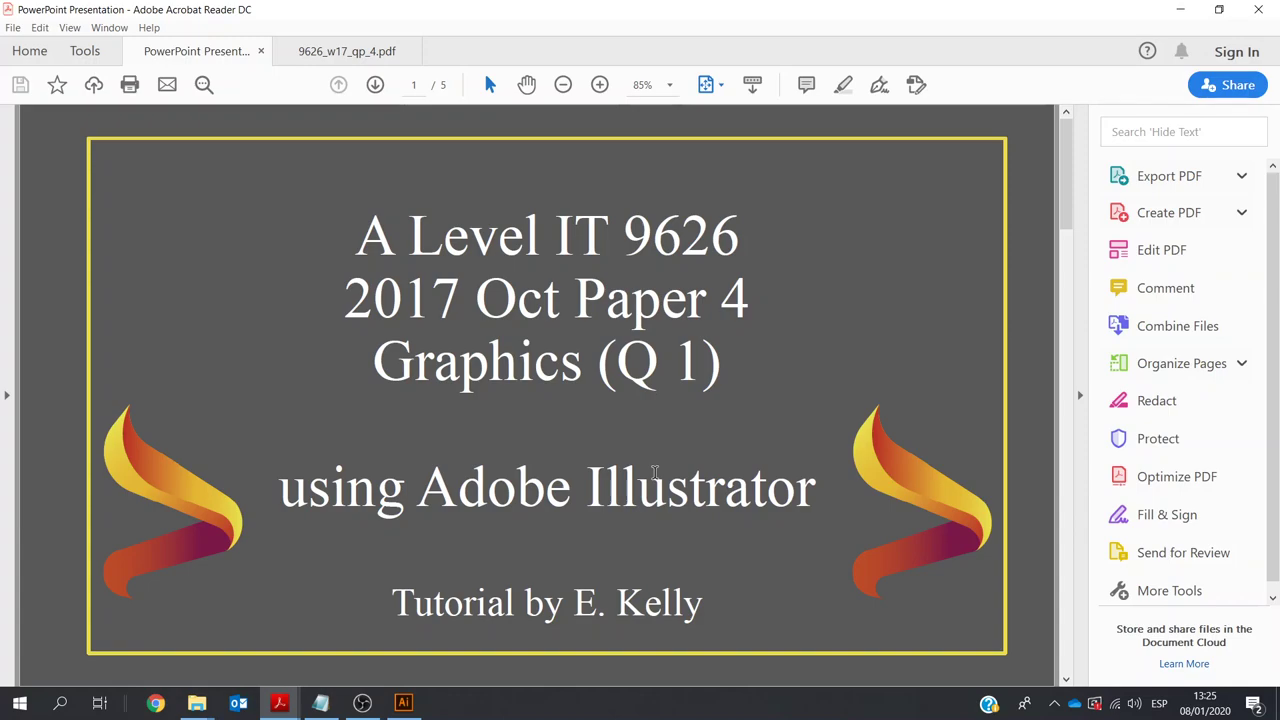
Review the Skills Covered slides and the exam paper, then bring the graphic design notes forward
scroll(655, 472, down, 2)
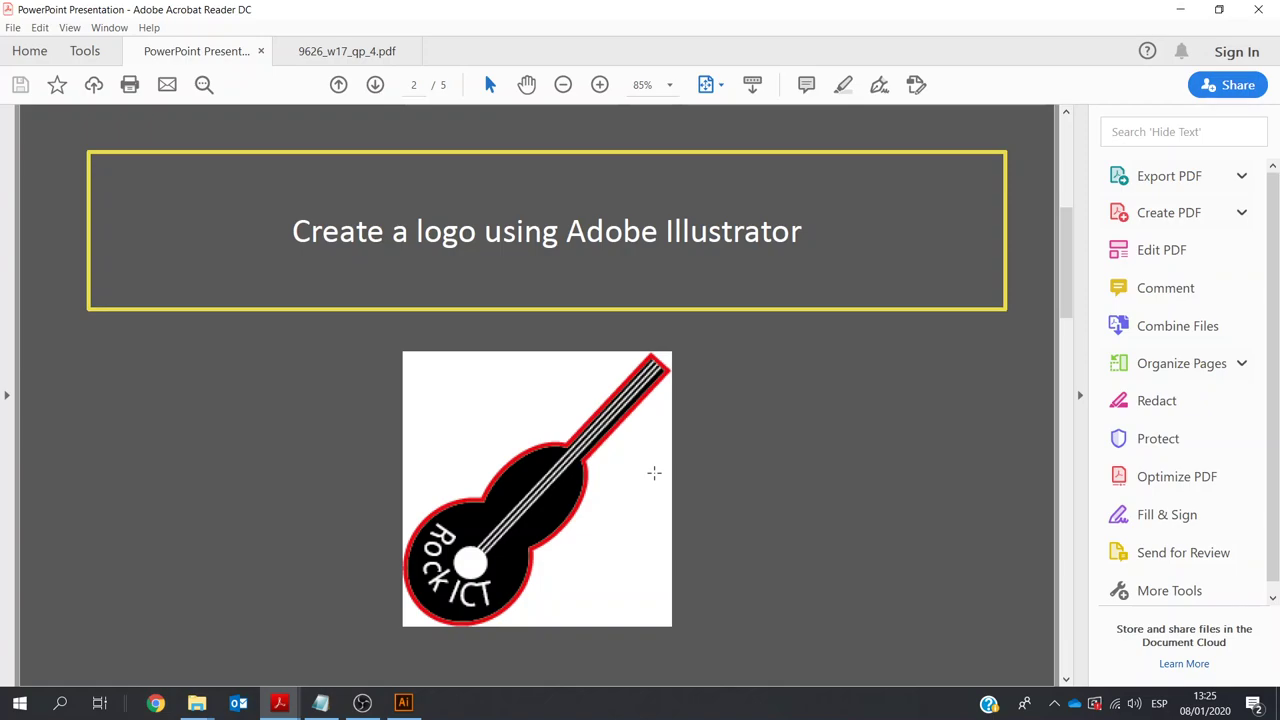
scroll(654, 472, down, 2)
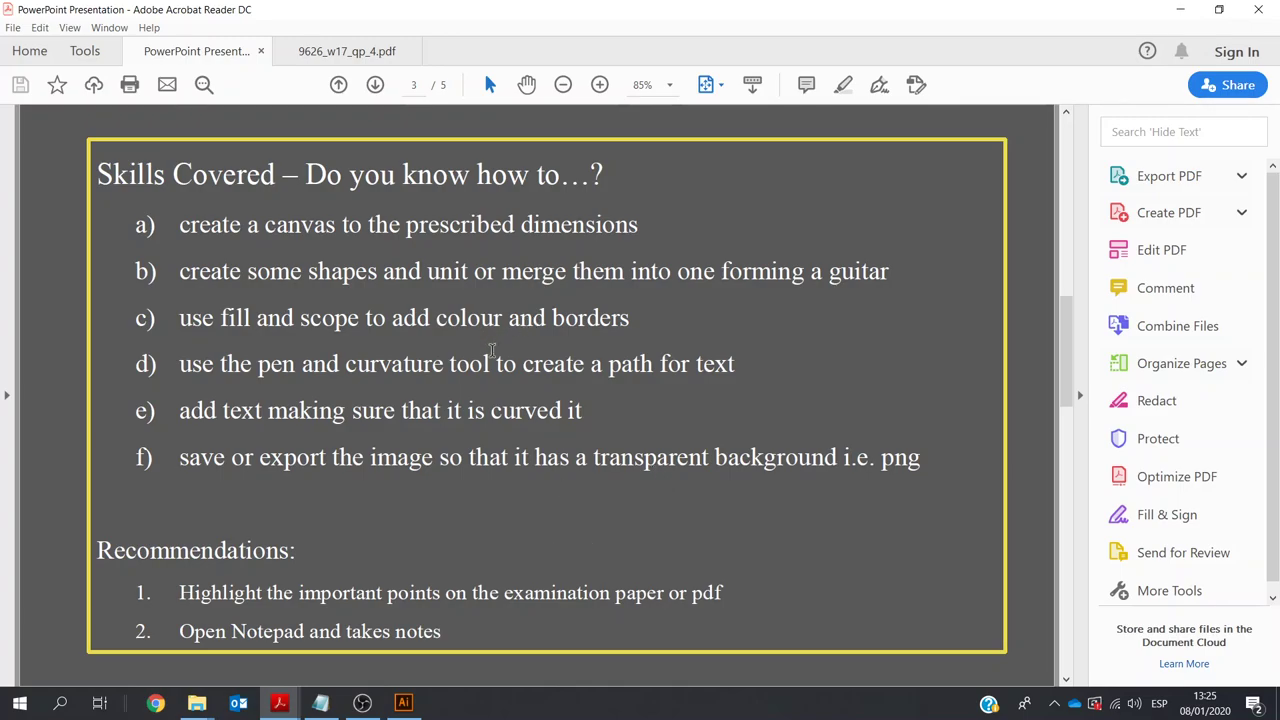
click(343, 60)
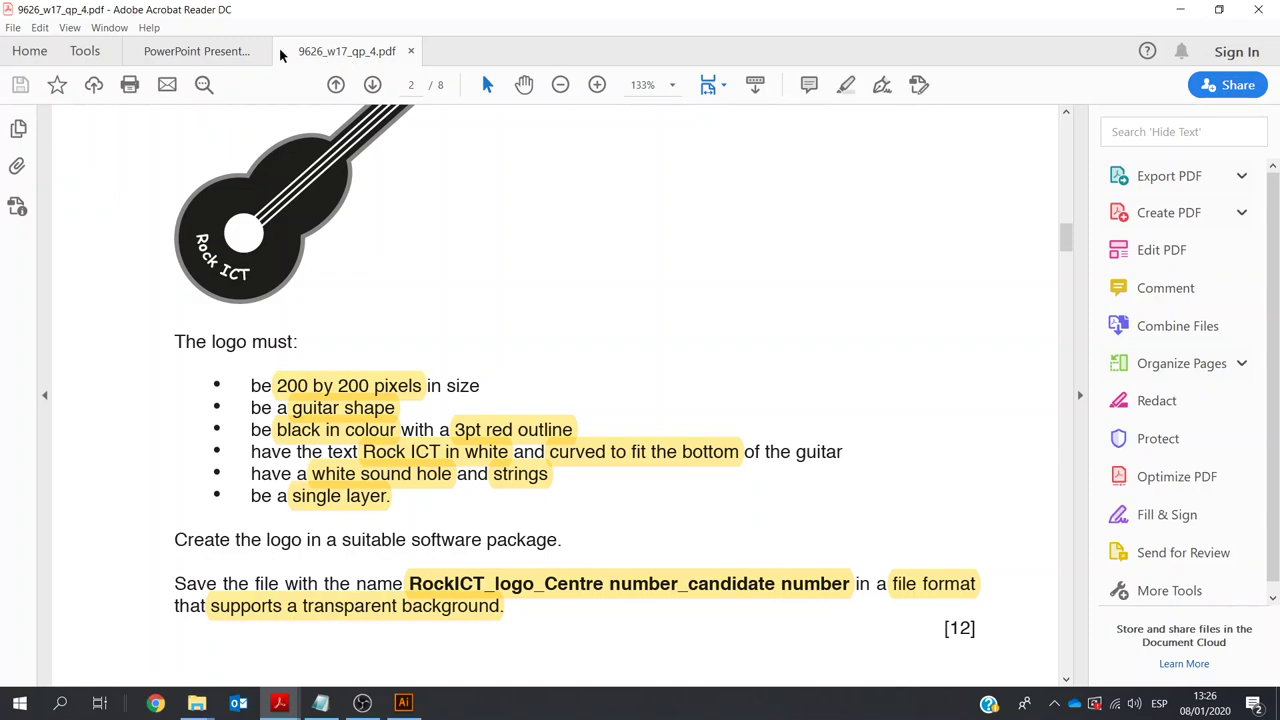
click(202, 51)
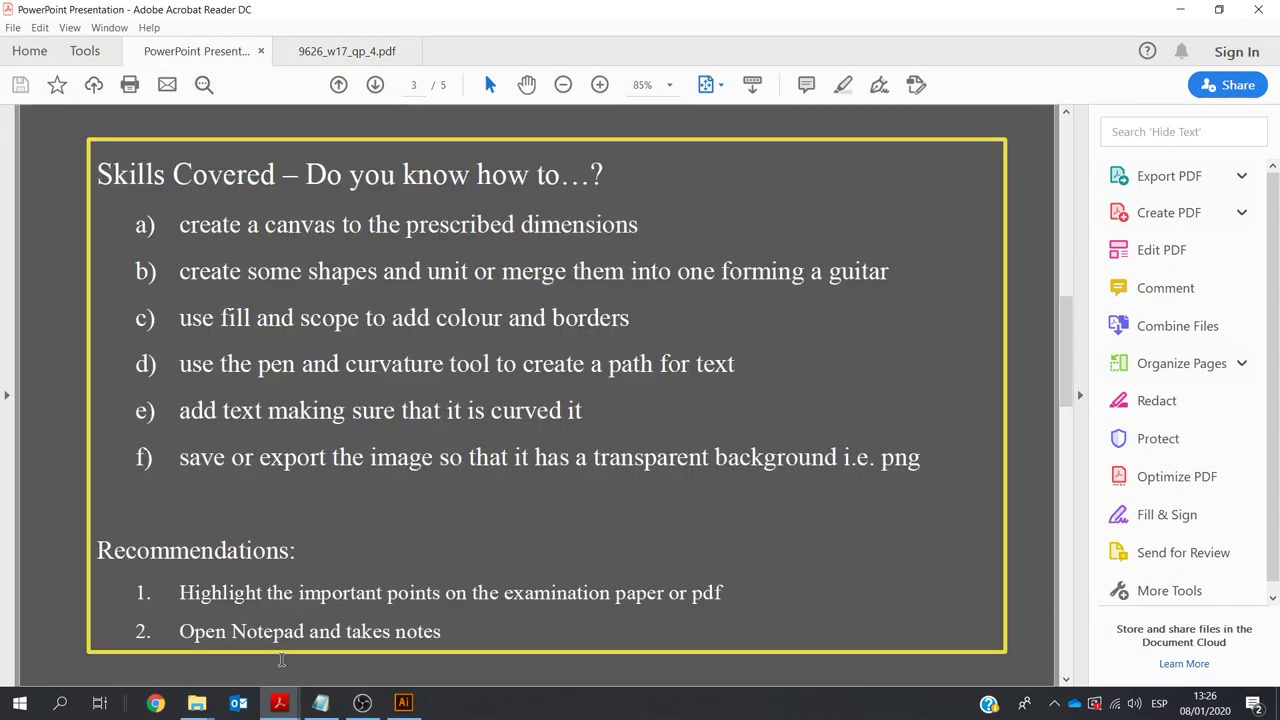
click(320, 703)
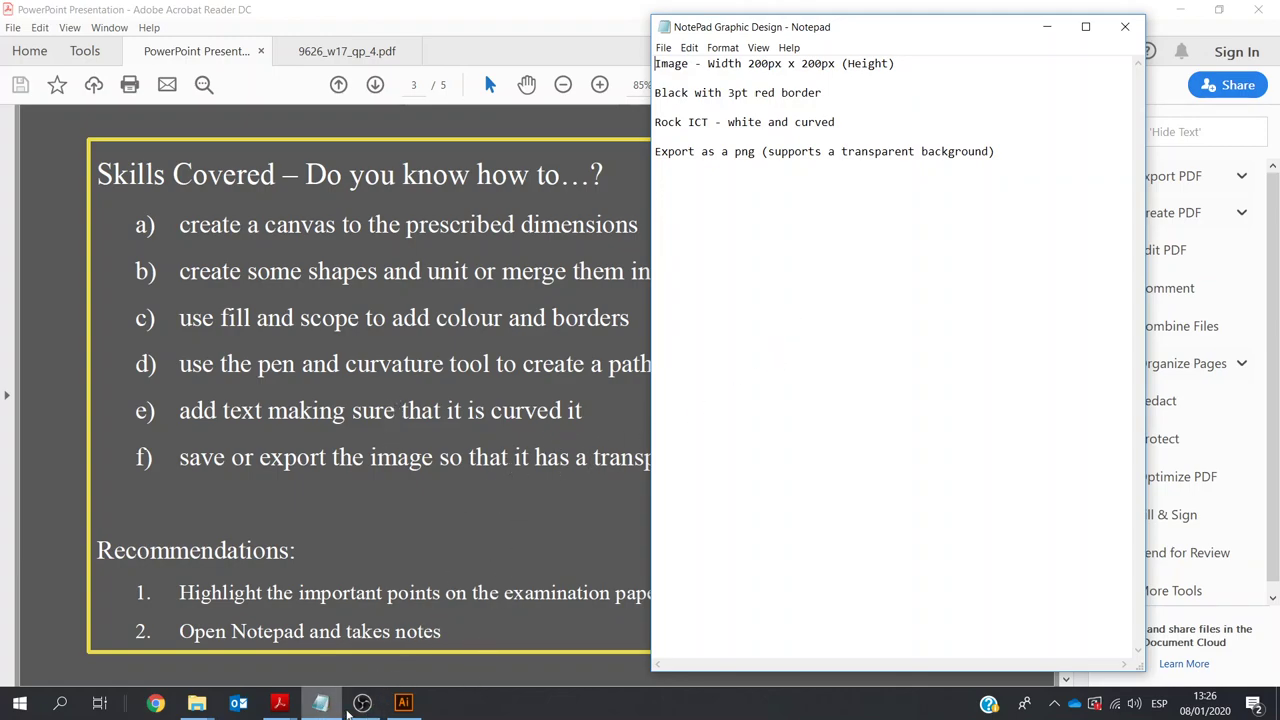
Create a new document from the Print A4 preset, in pixels, 200 px wide by 200 px high
click(416, 704)
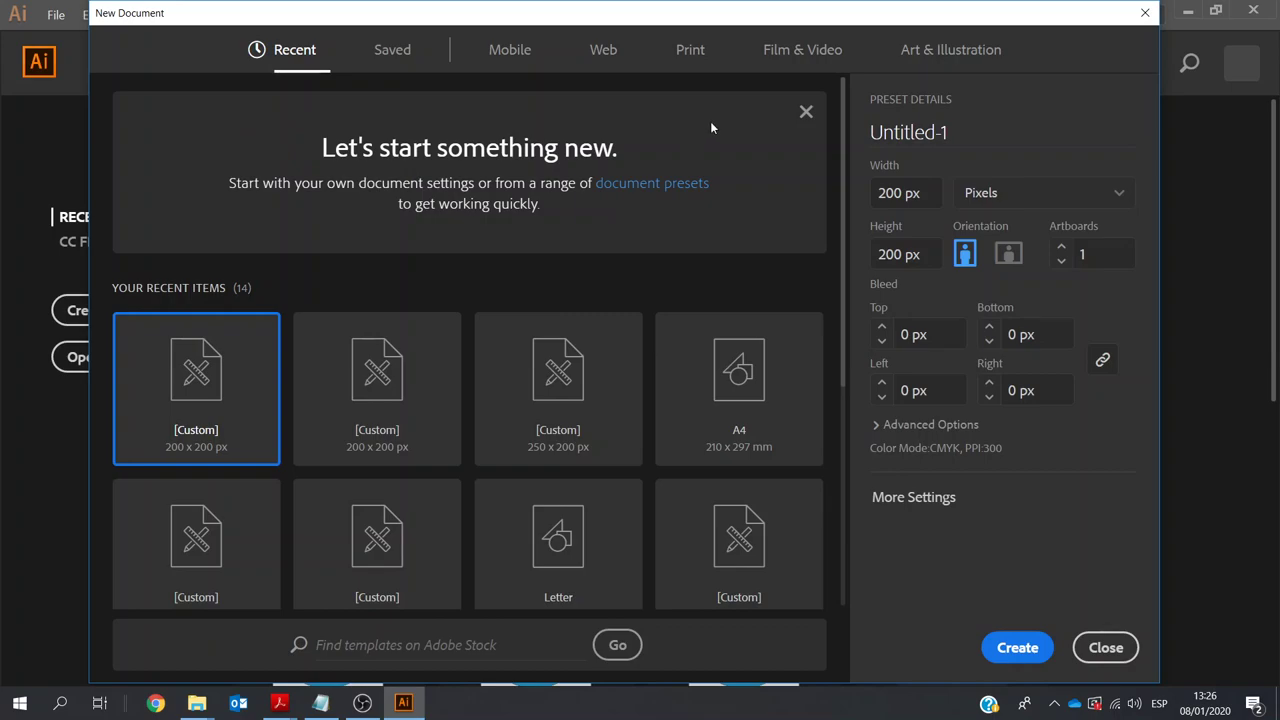
click(697, 57)
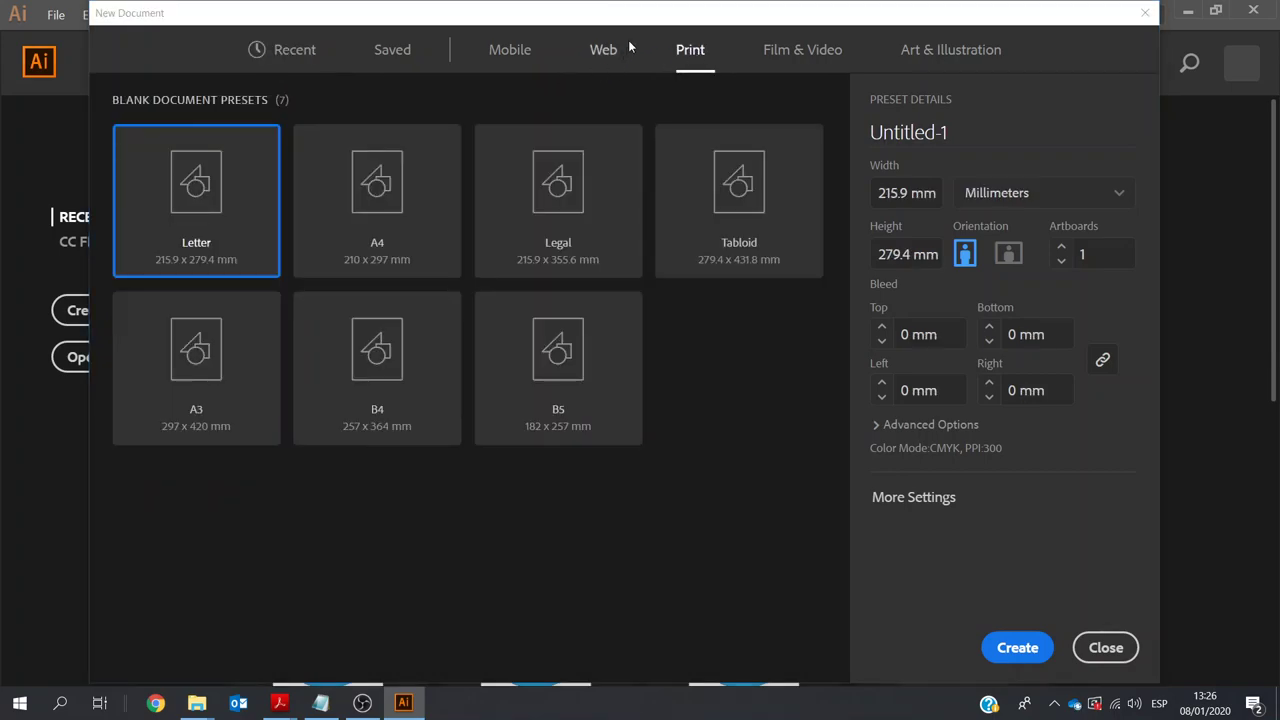
click(395, 190)
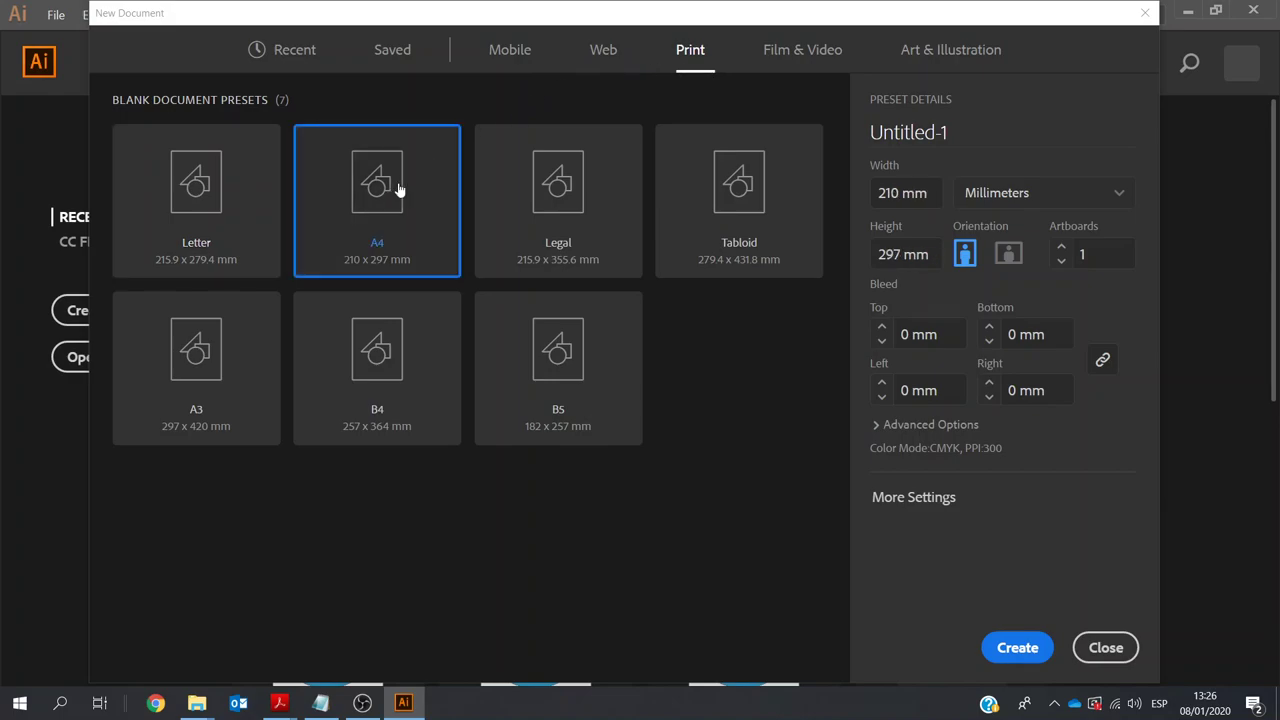
click(1118, 194)
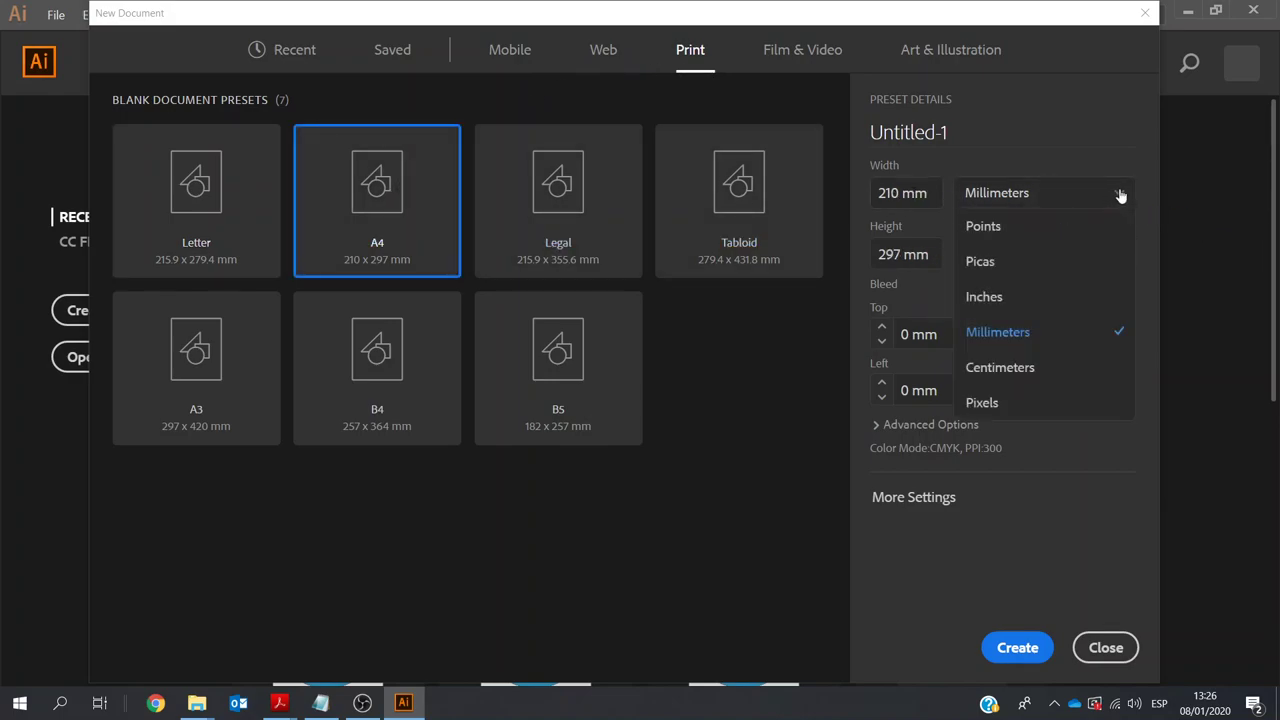
click(1030, 402)
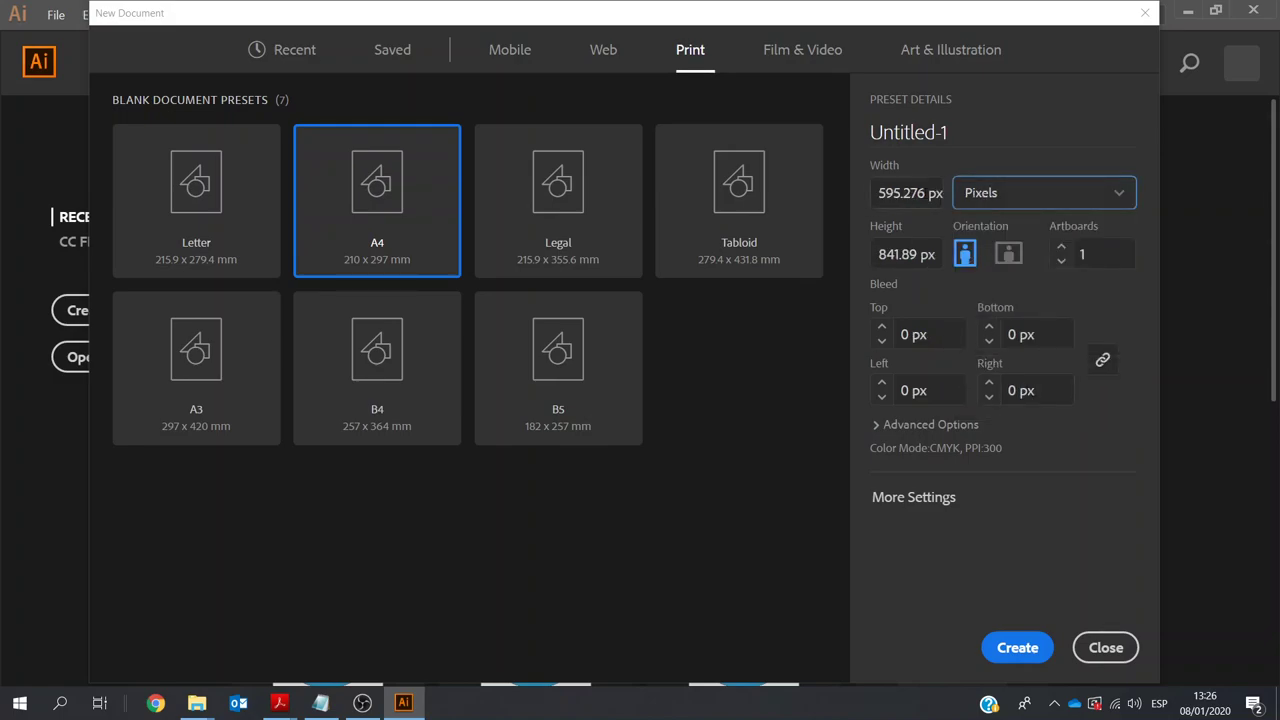
drag(926, 193, 871, 195)
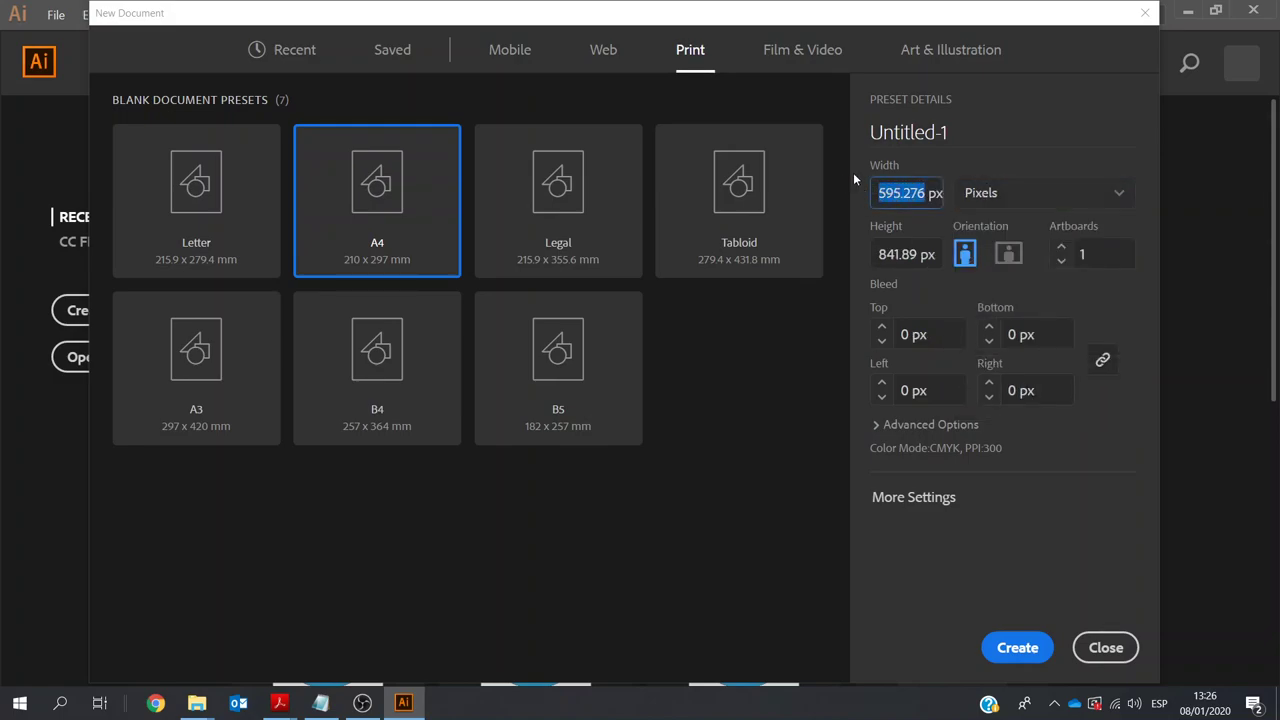
text(200)
drag(926, 193, 876, 193)
key(ctrl+c)
key(Tab)
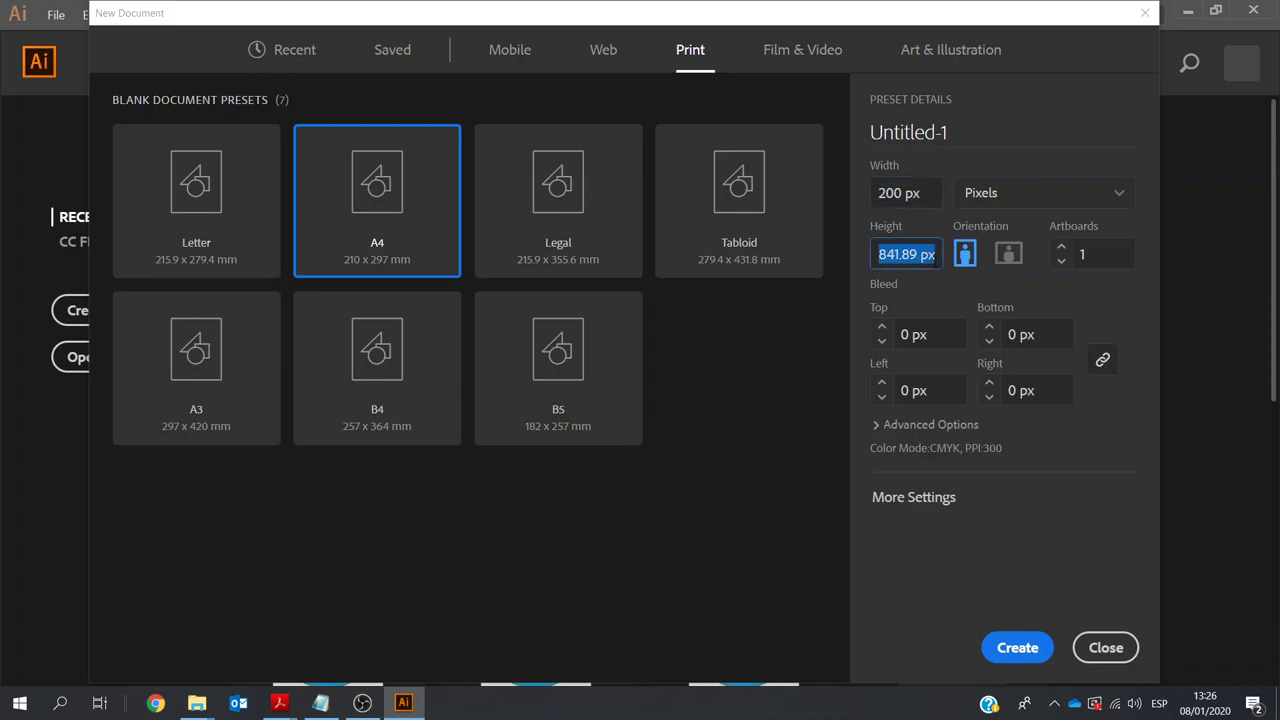
key(ctrl+v)
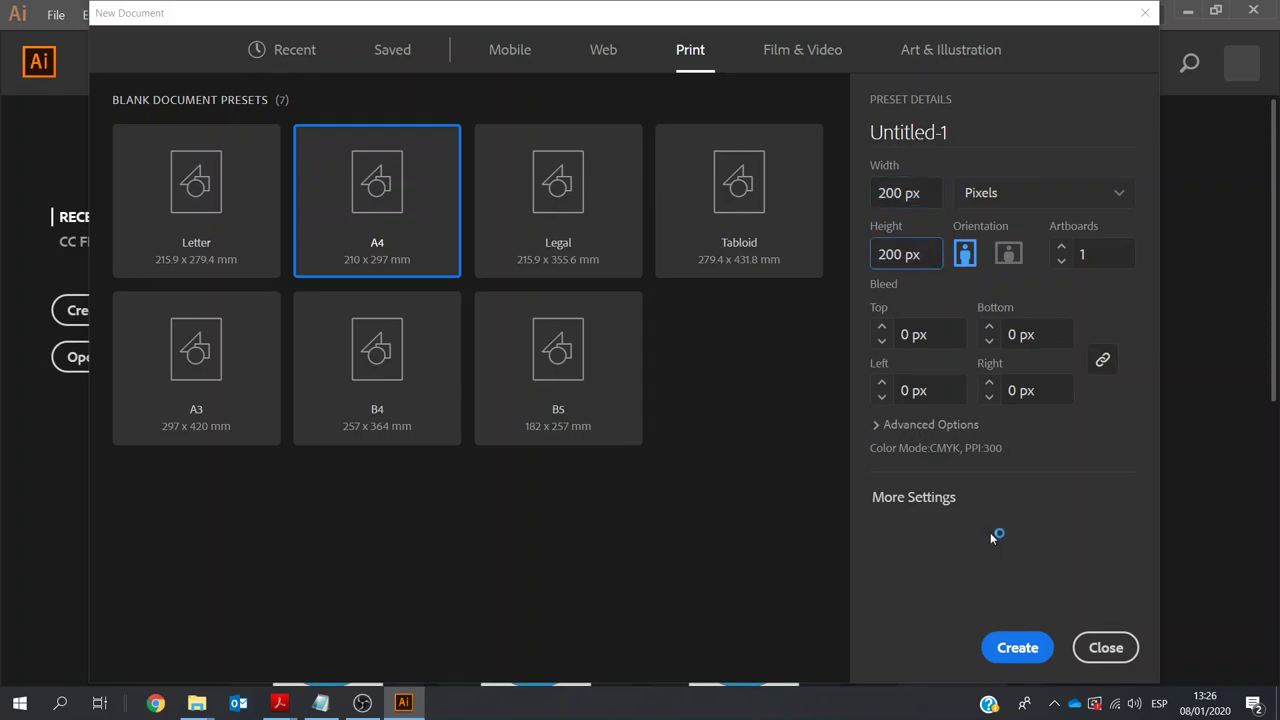
click(1012, 648)
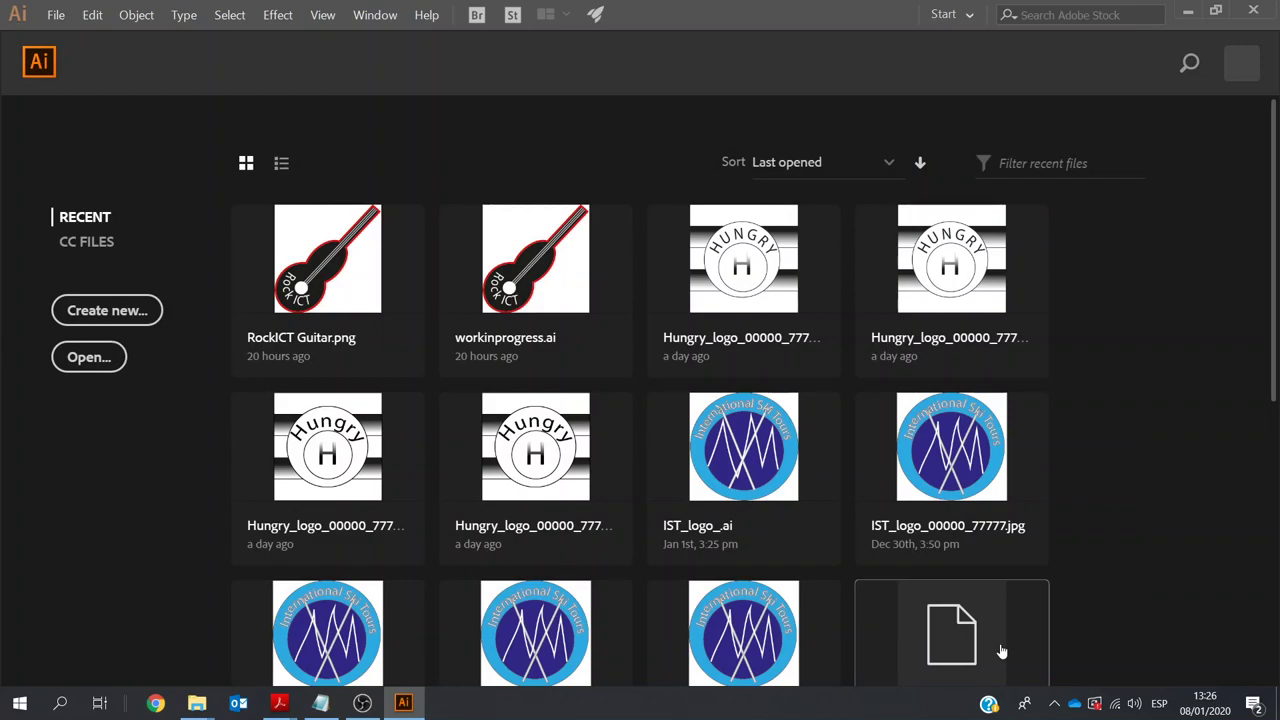
Check the exam paper PDF in Acrobat, then return to the design notes
click(270, 706)
click(380, 645)
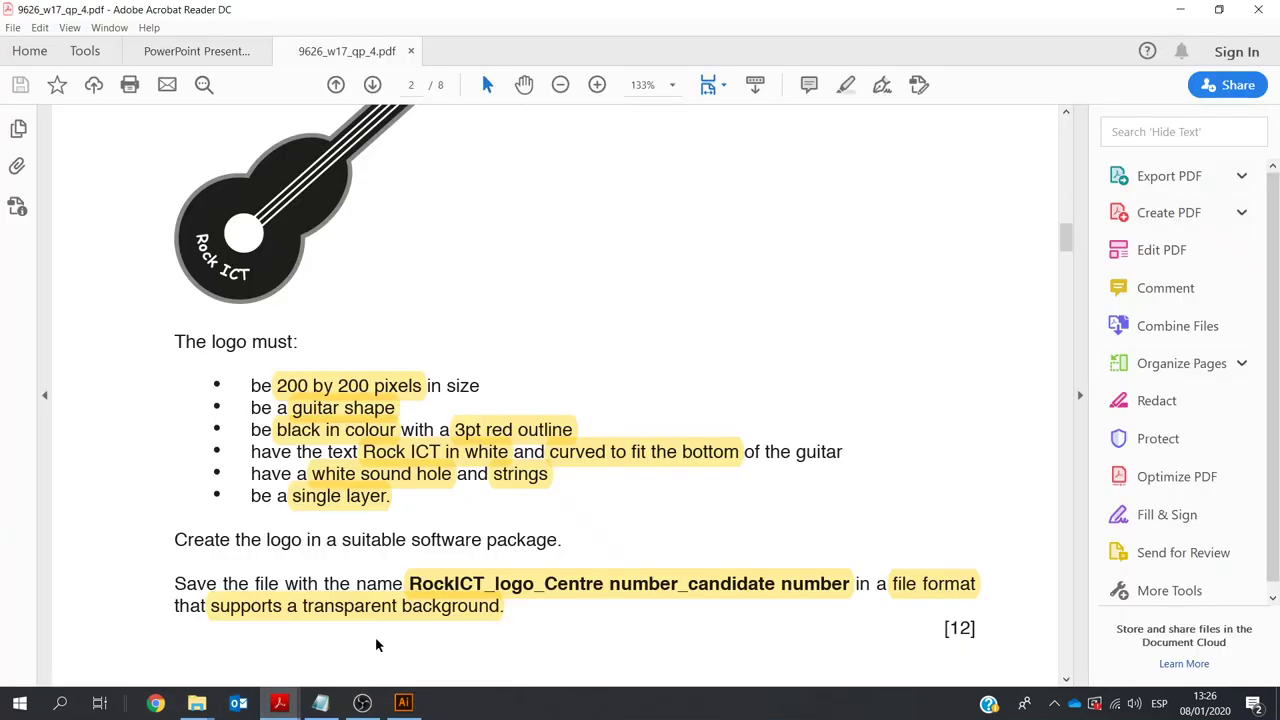
click(330, 703)
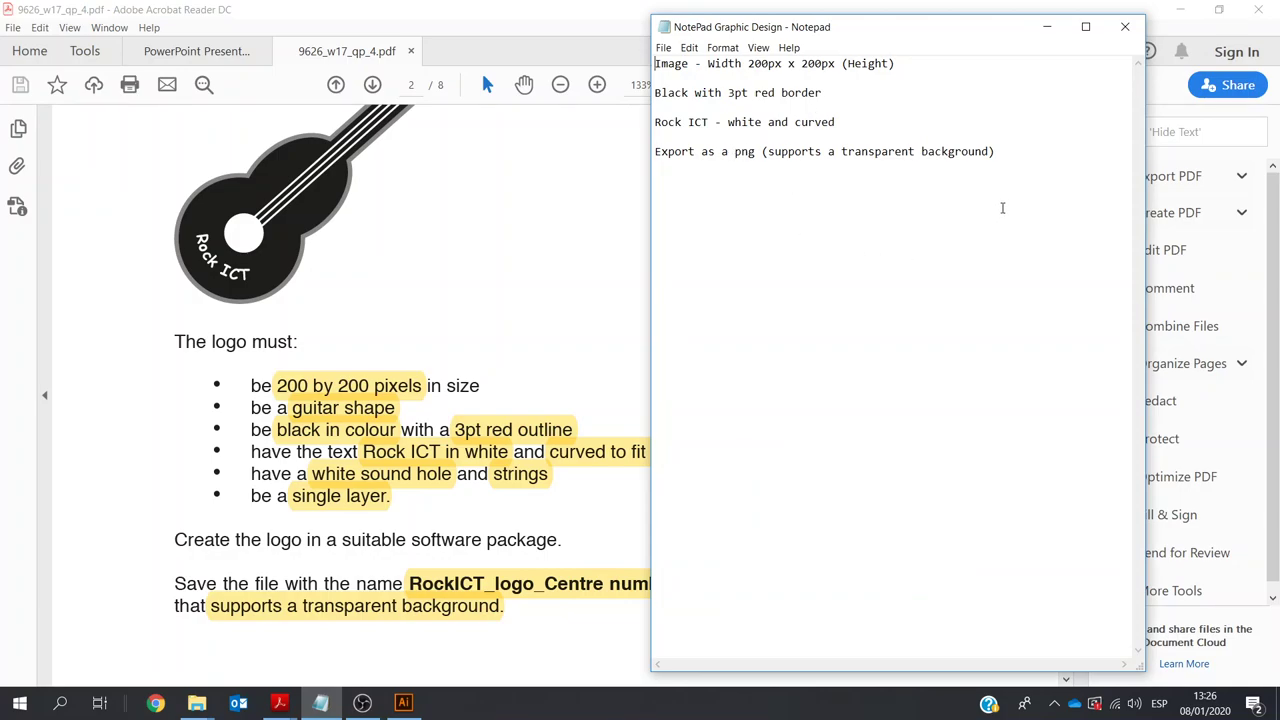
Add a RockICT file-name line with the centre and candidate numbers to the notes, selecting its number part
click(1007, 157)
key(Return)
key(Return)
text(RockICT_00000_77777)
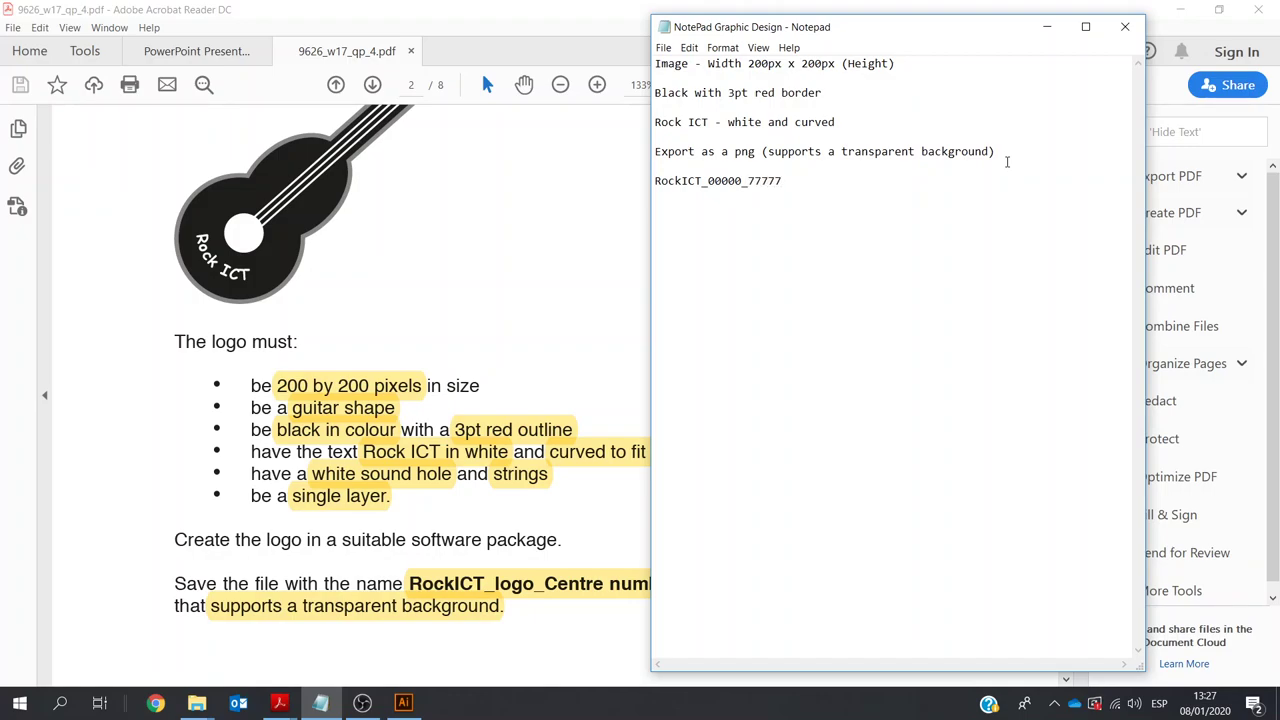
drag(791, 181, 613, 183)
key(ctrl+c)
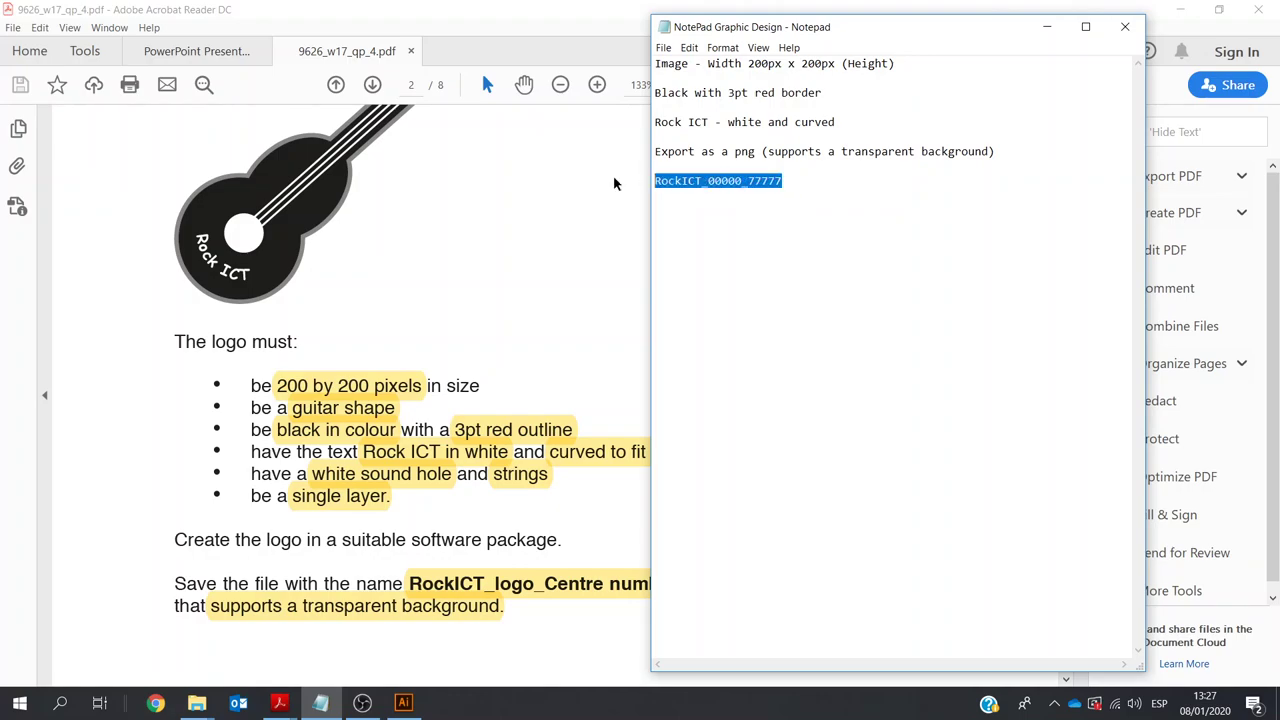
click(403, 703)
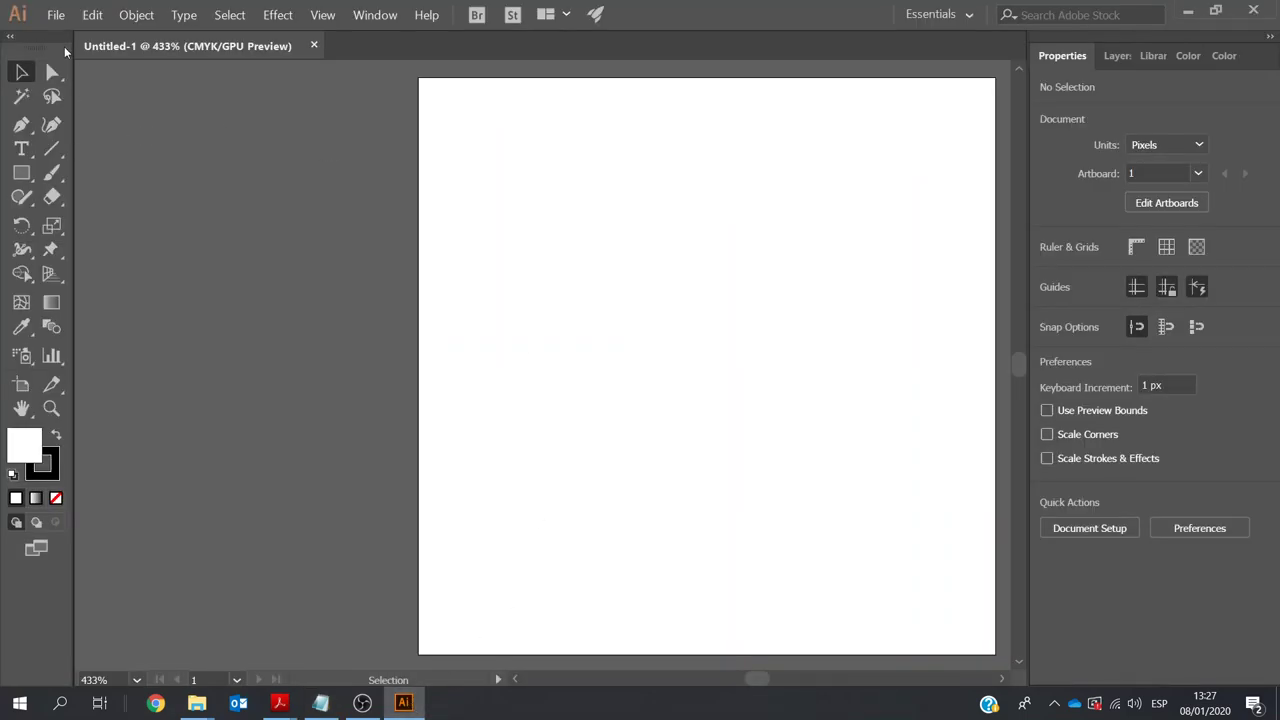
Save the document as the RockICT .ai file in Exam Centre_No Candidate_No, then fit the artboard in the window
click(57, 16)
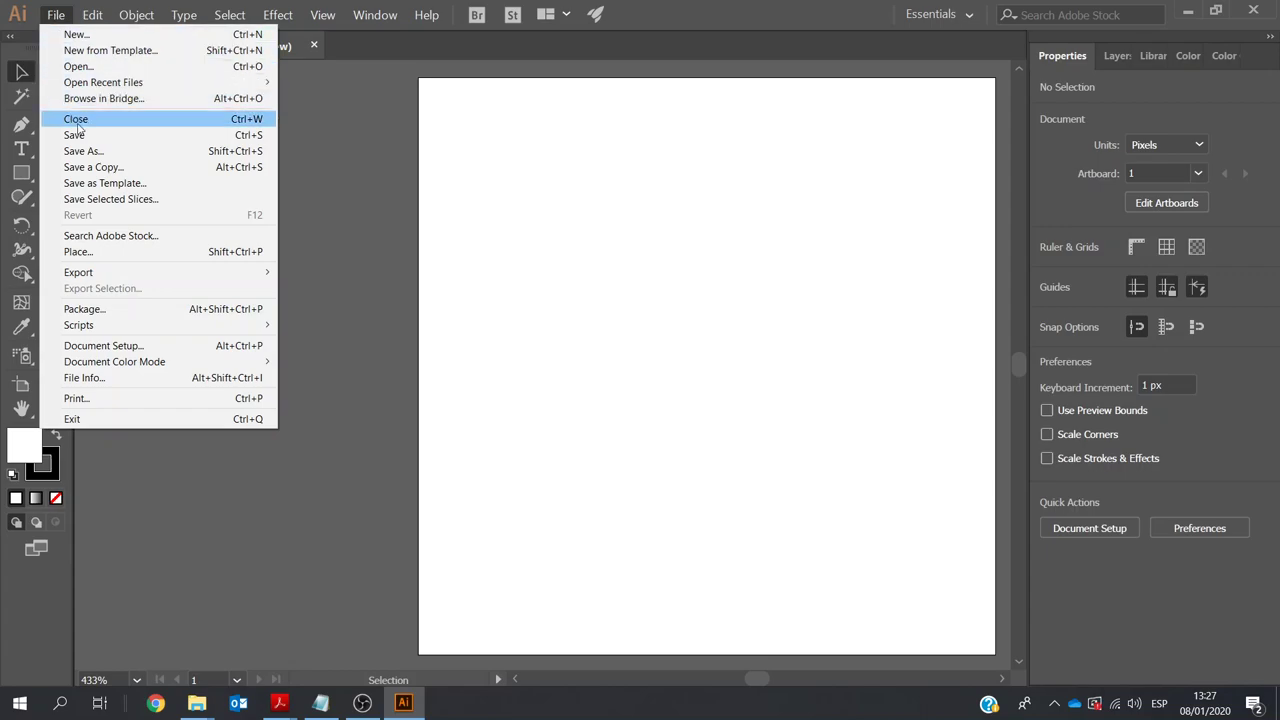
click(93, 152)
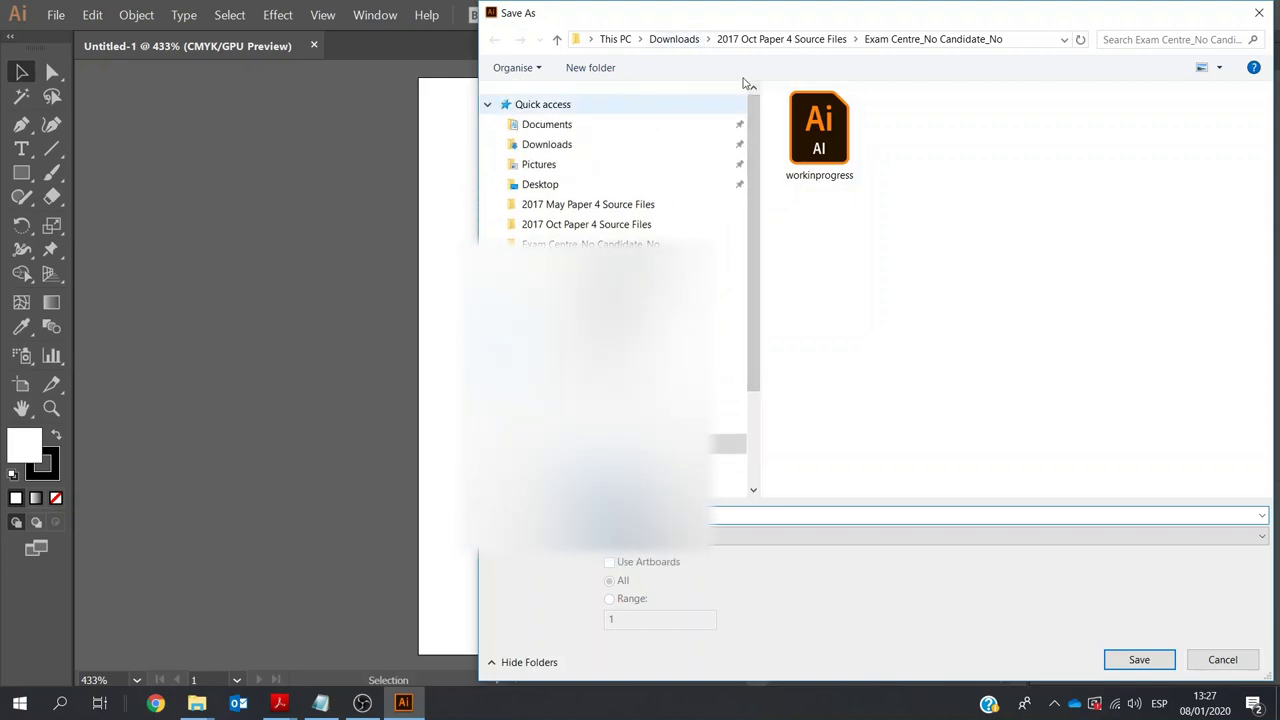
click(770, 39)
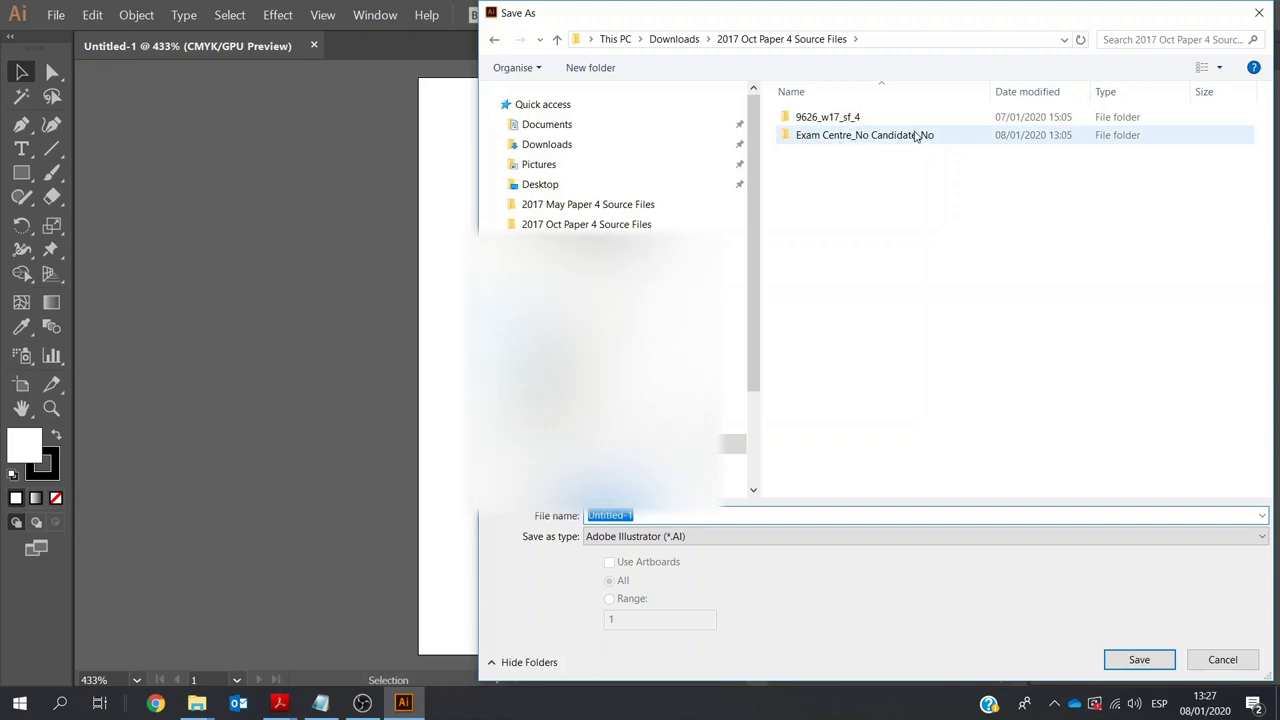
double_click(900, 134)
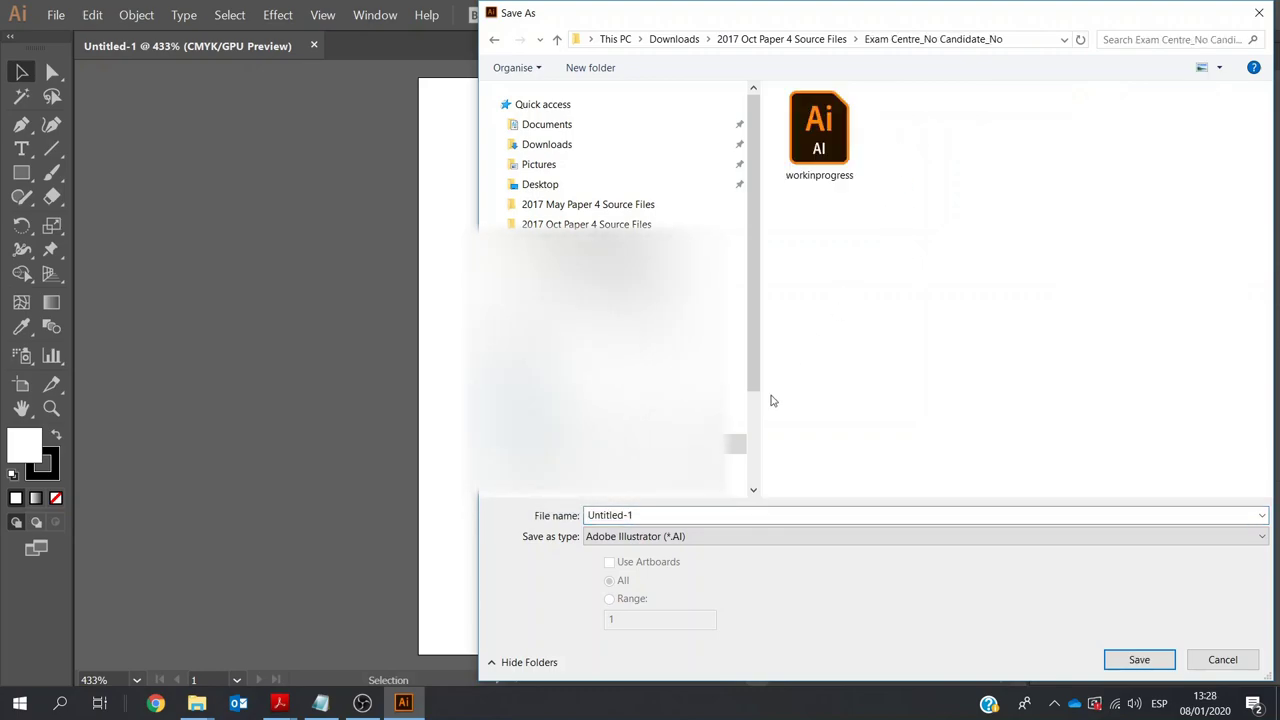
click(762, 517)
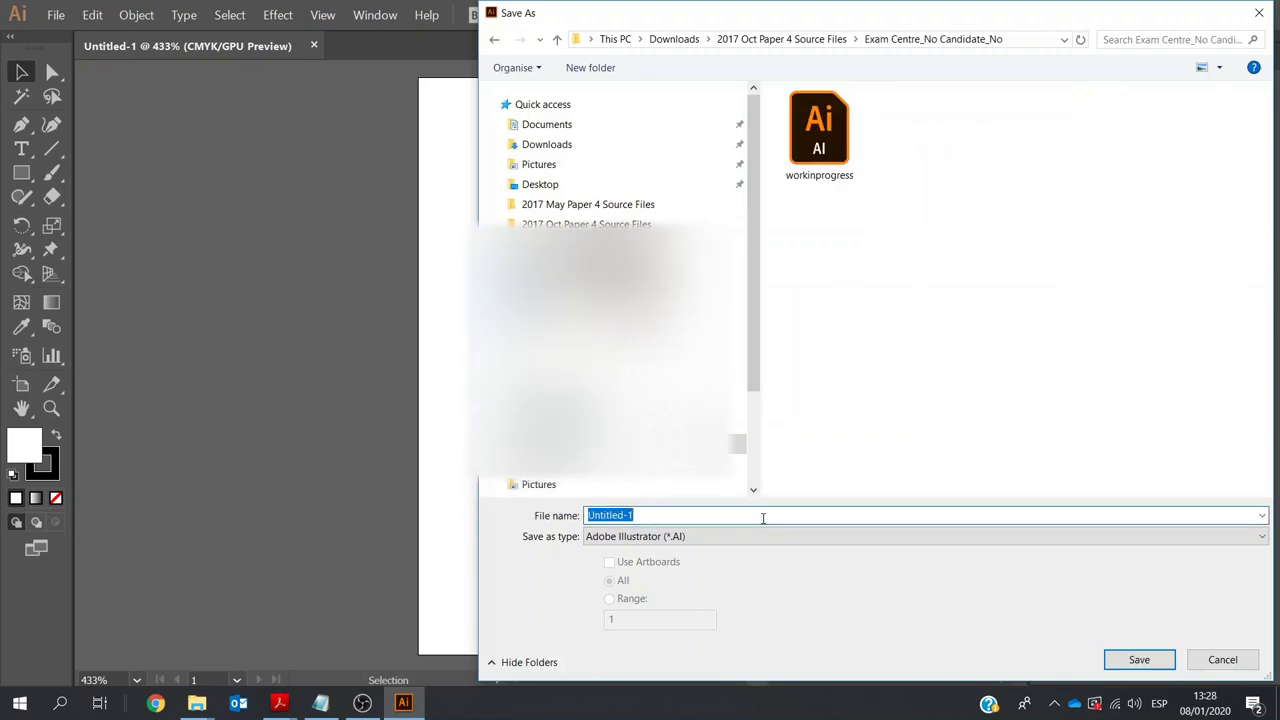
key(ctrl+v)
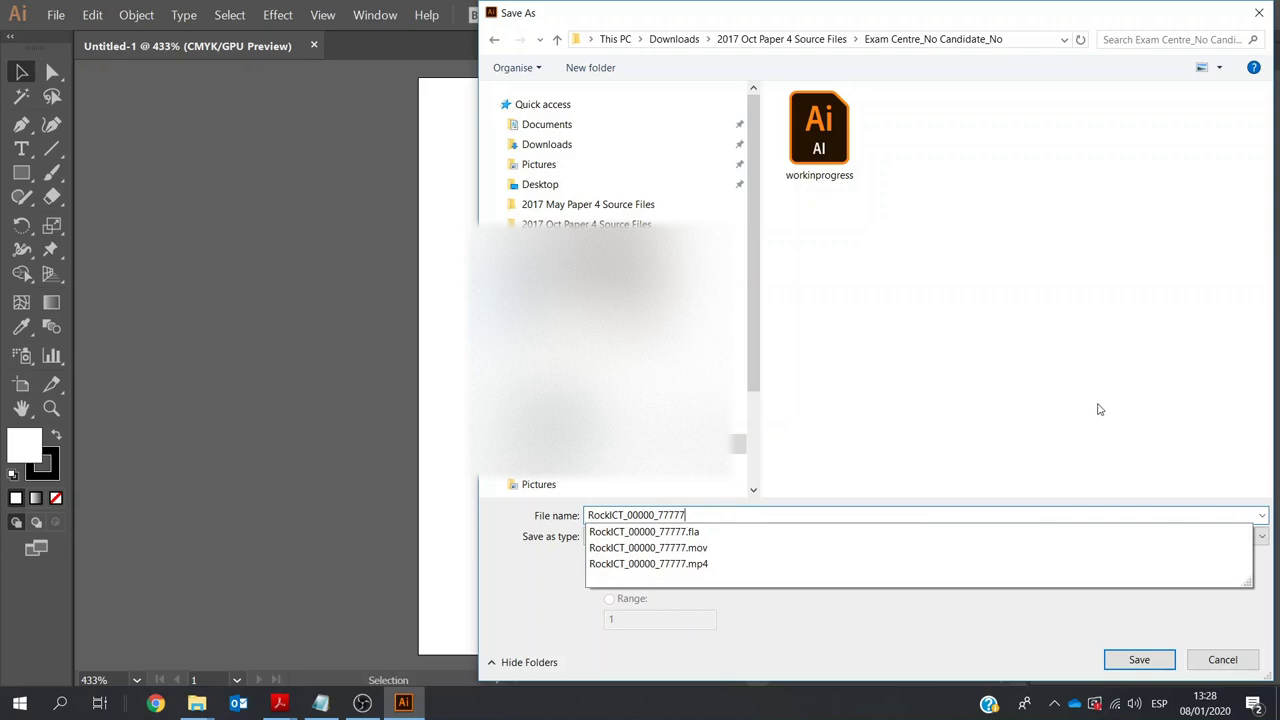
click(1125, 346)
click(1134, 659)
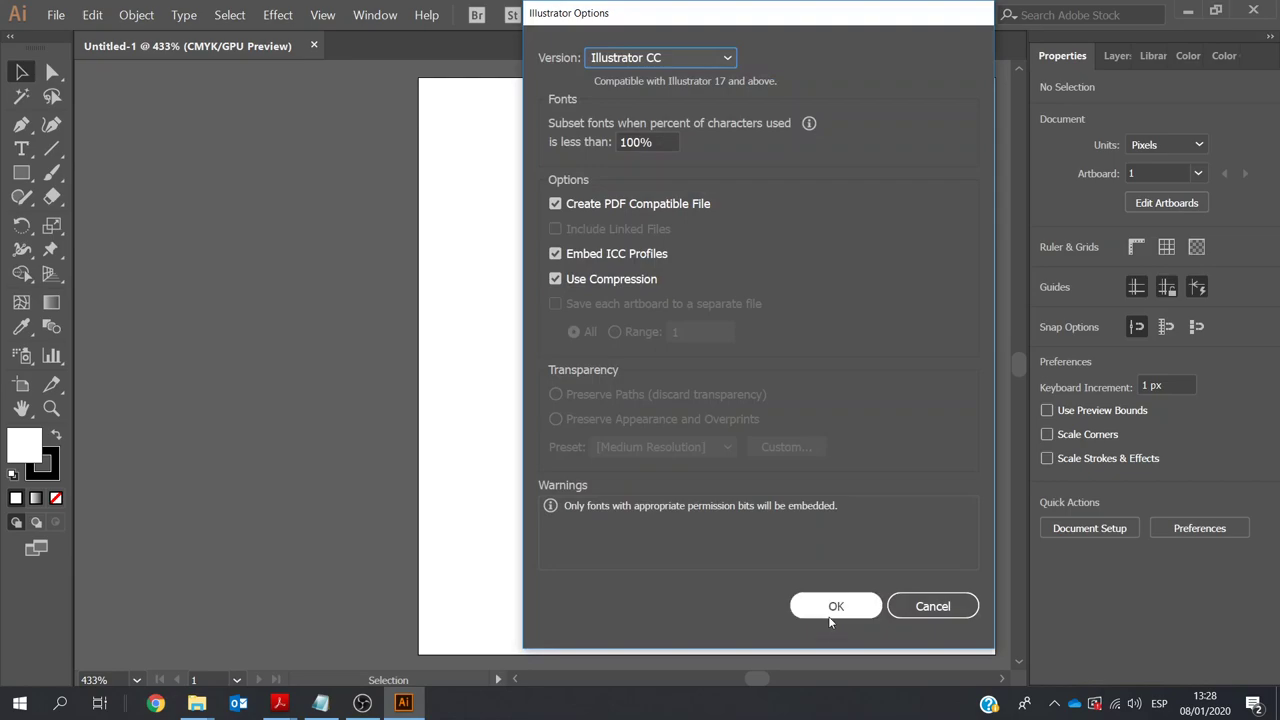
click(816, 597)
click(323, 15)
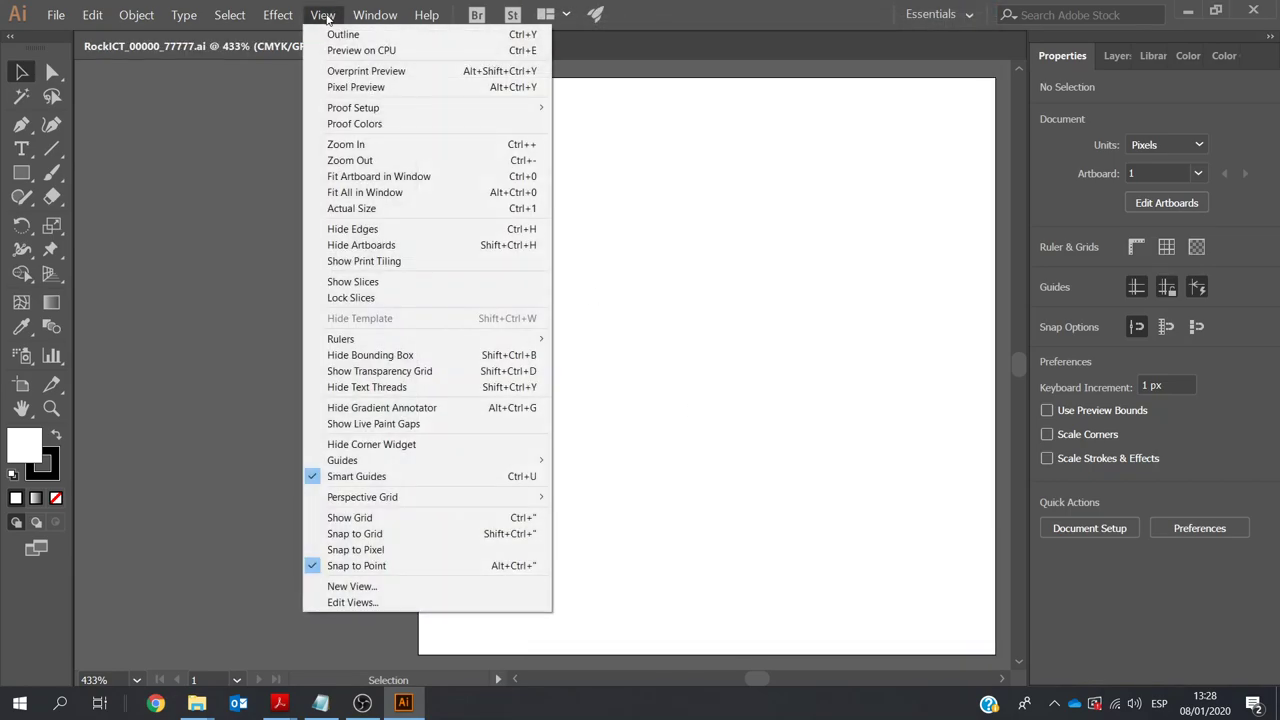
click(376, 192)
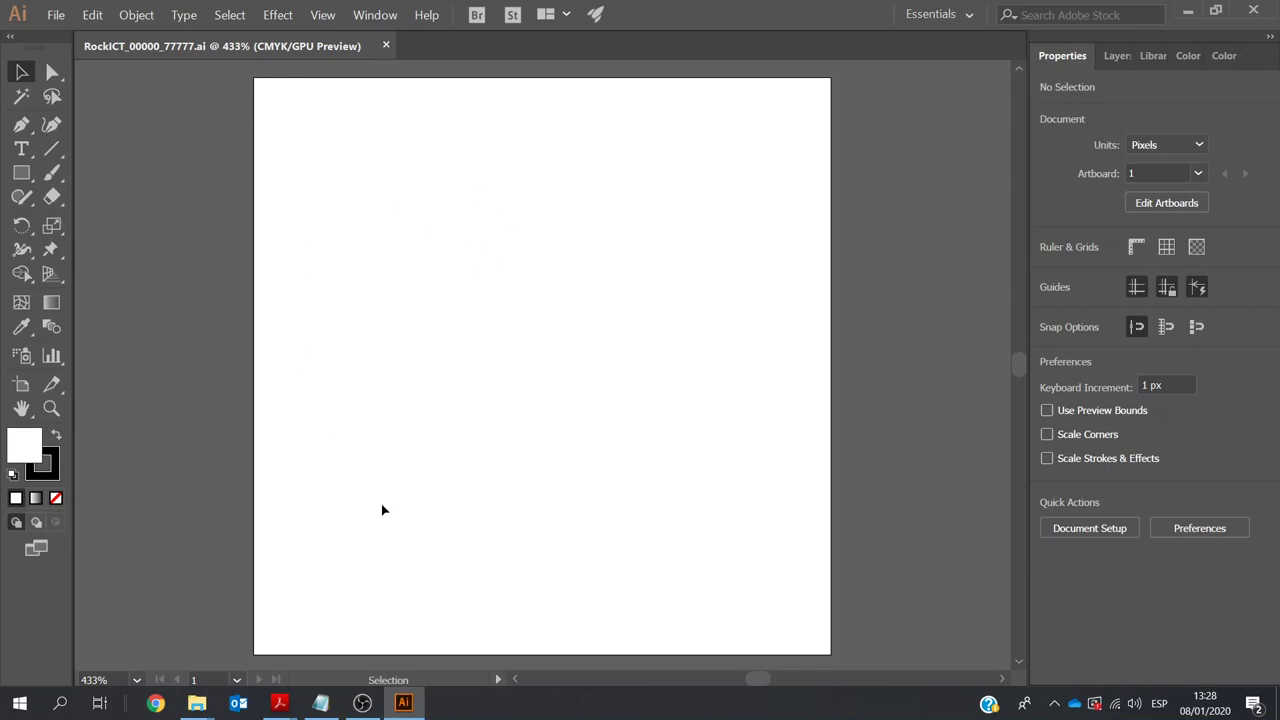
Look at the guitar logo brief in the exam paper, then return to the Illustrator artboard
mouse_move(280, 702)
click(344, 608)
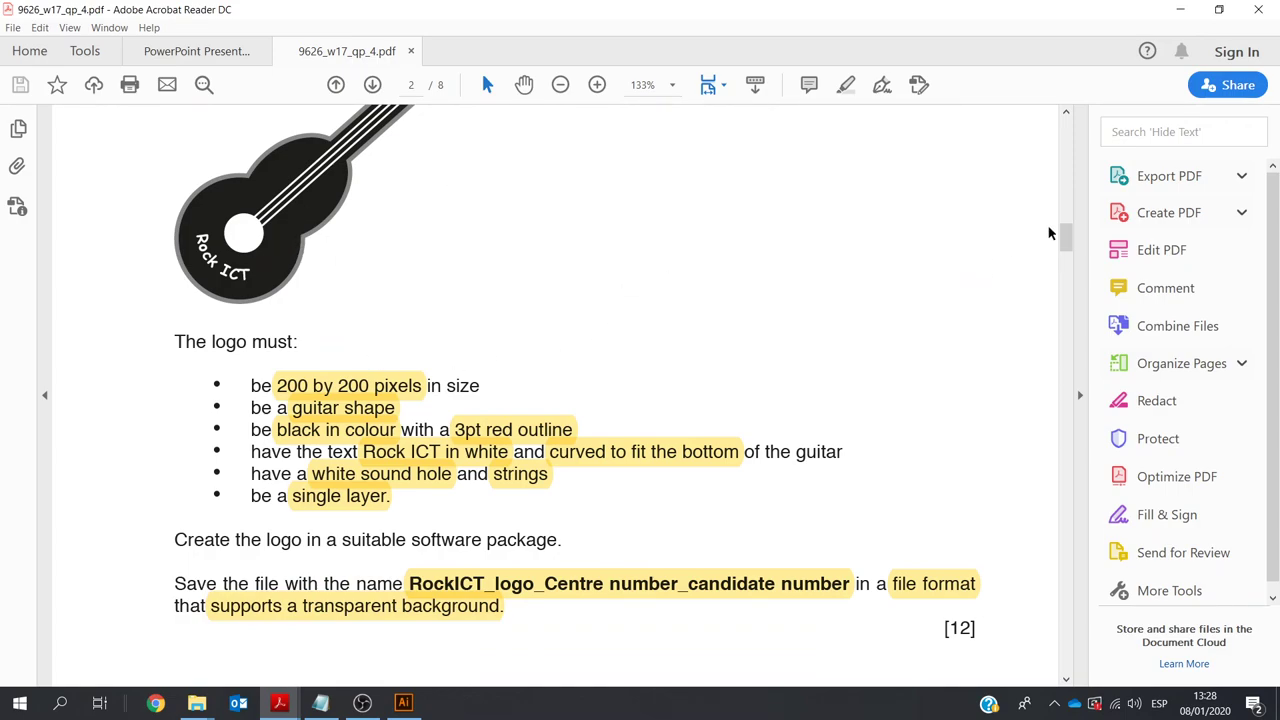
click(1066, 113)
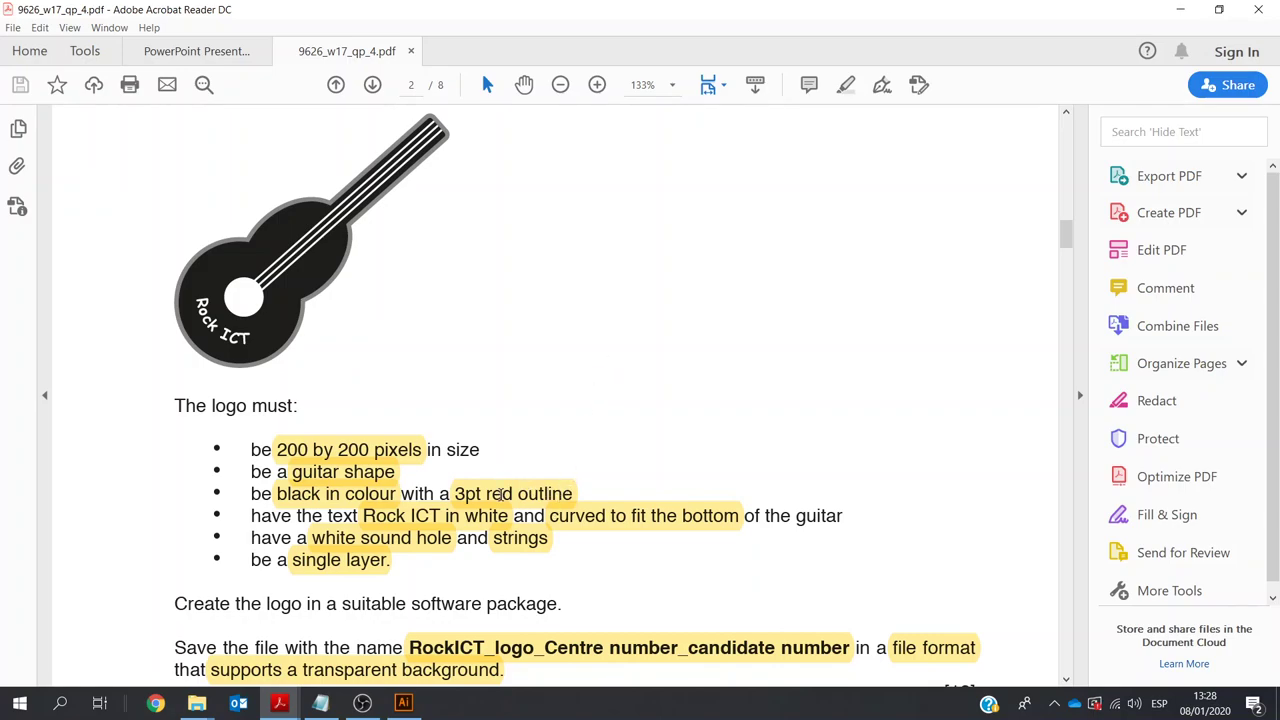
click(403, 703)
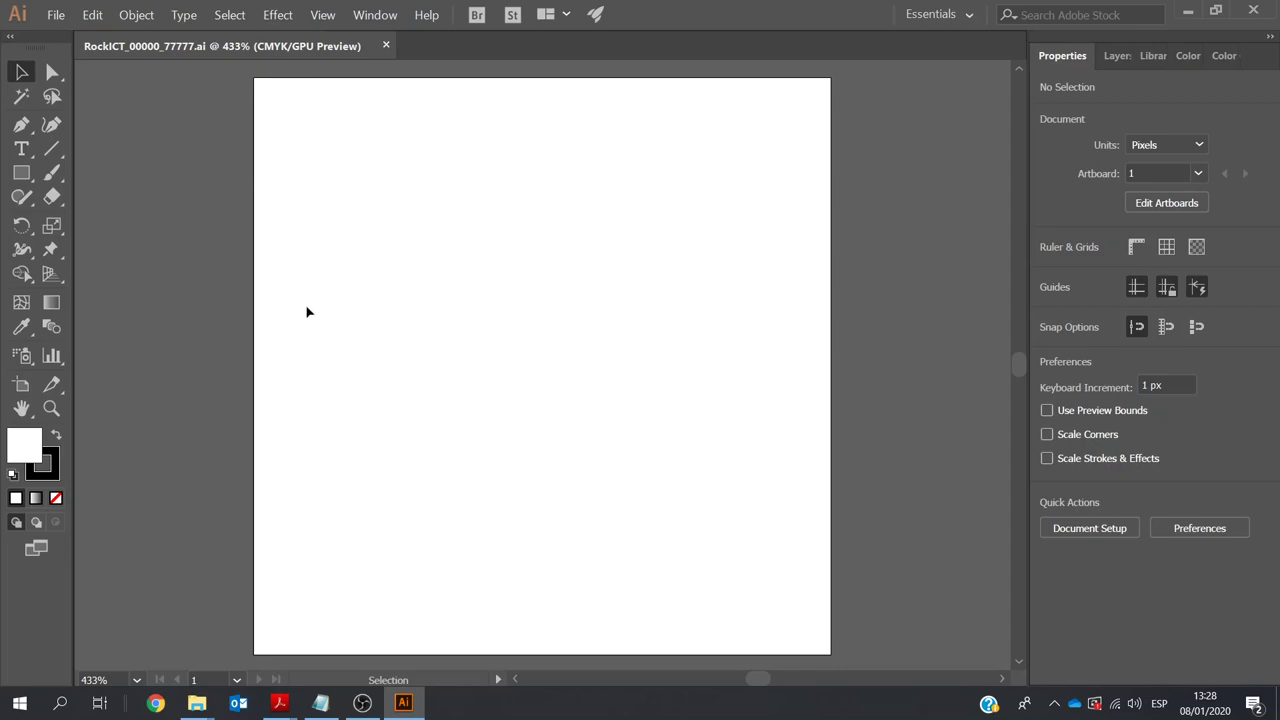
Choose the Ellipse tool and set the fill colour to black
click(23, 175)
click(23, 175)
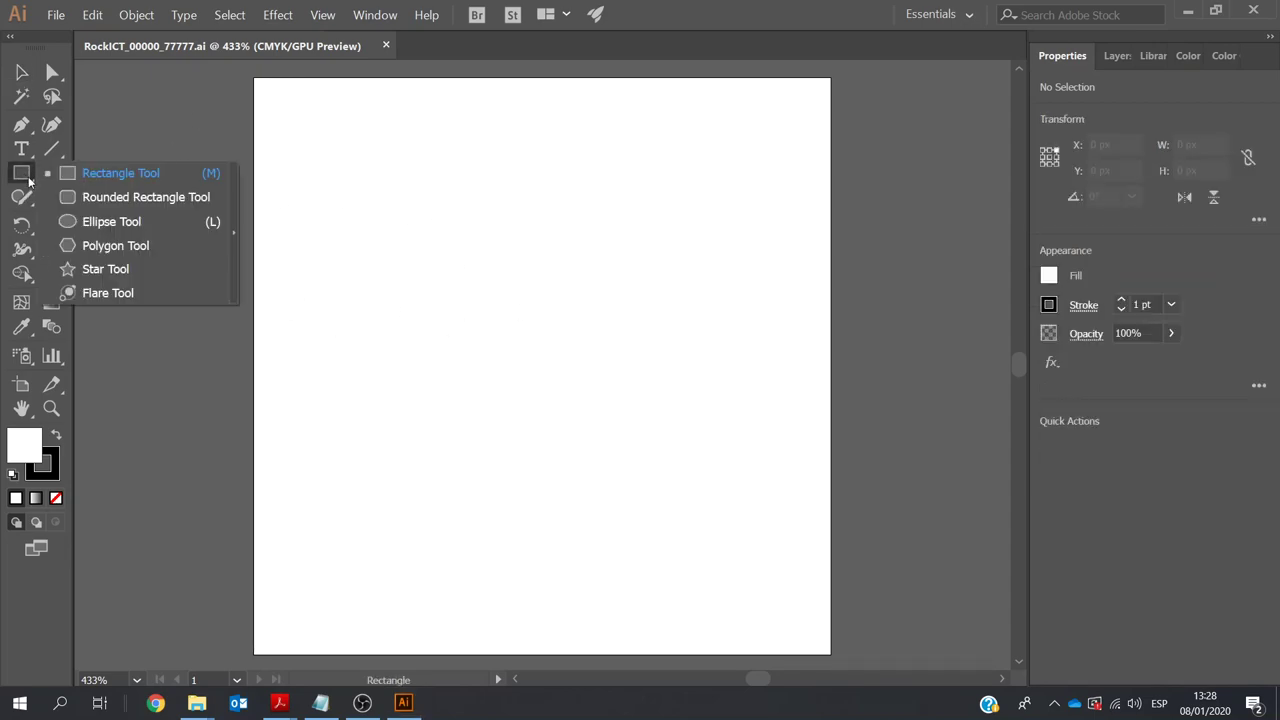
click(86, 222)
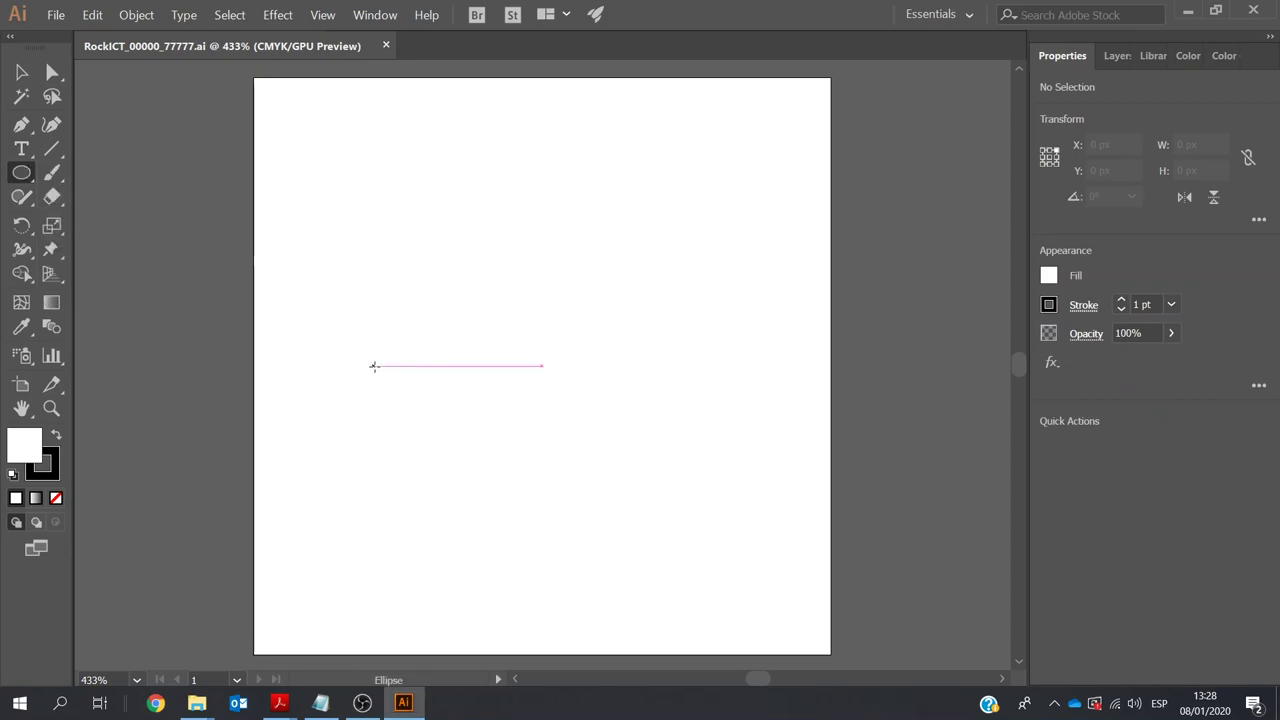
click(1049, 276)
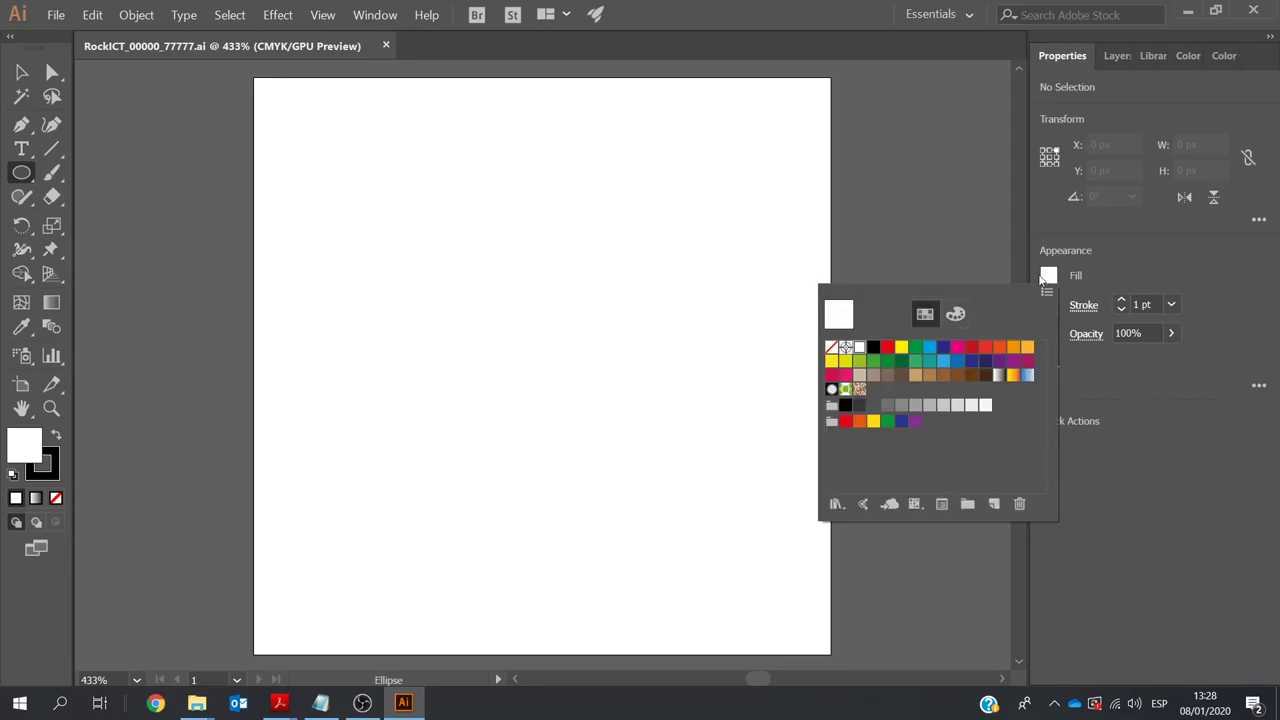
click(873, 348)
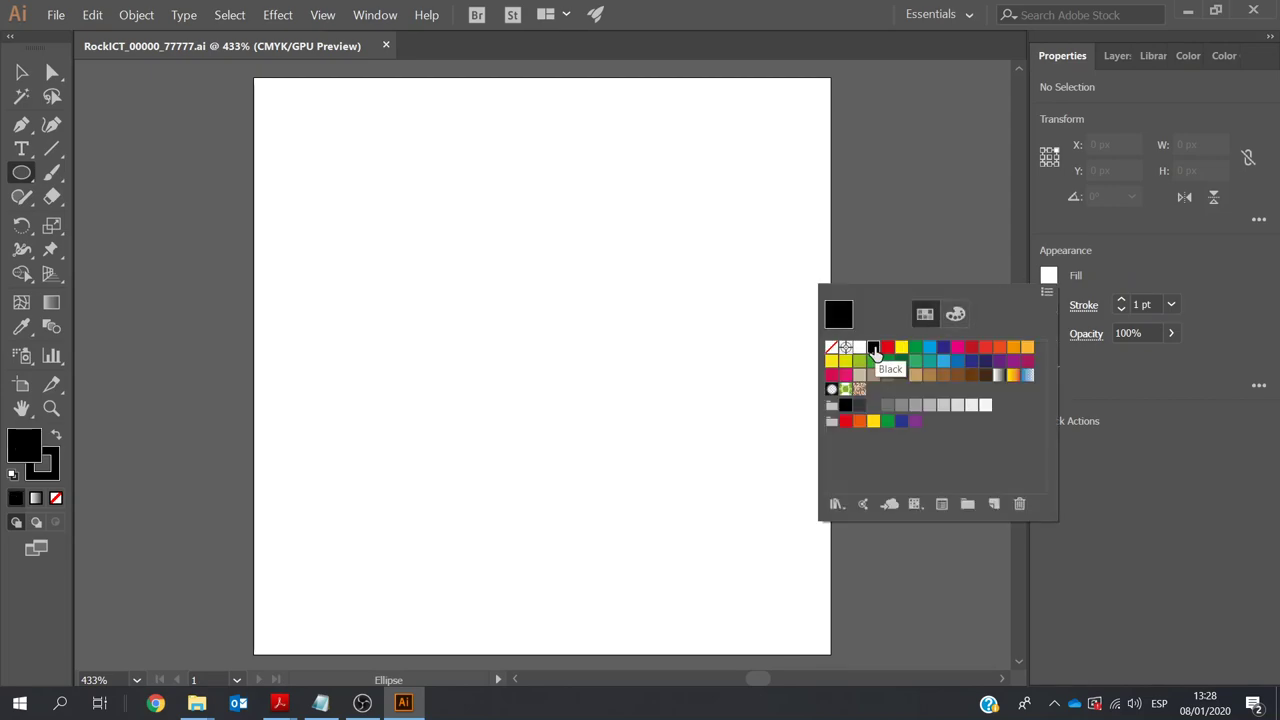
click(1147, 268)
Give the stroke a red colour at 3 pt weight
click(1049, 305)
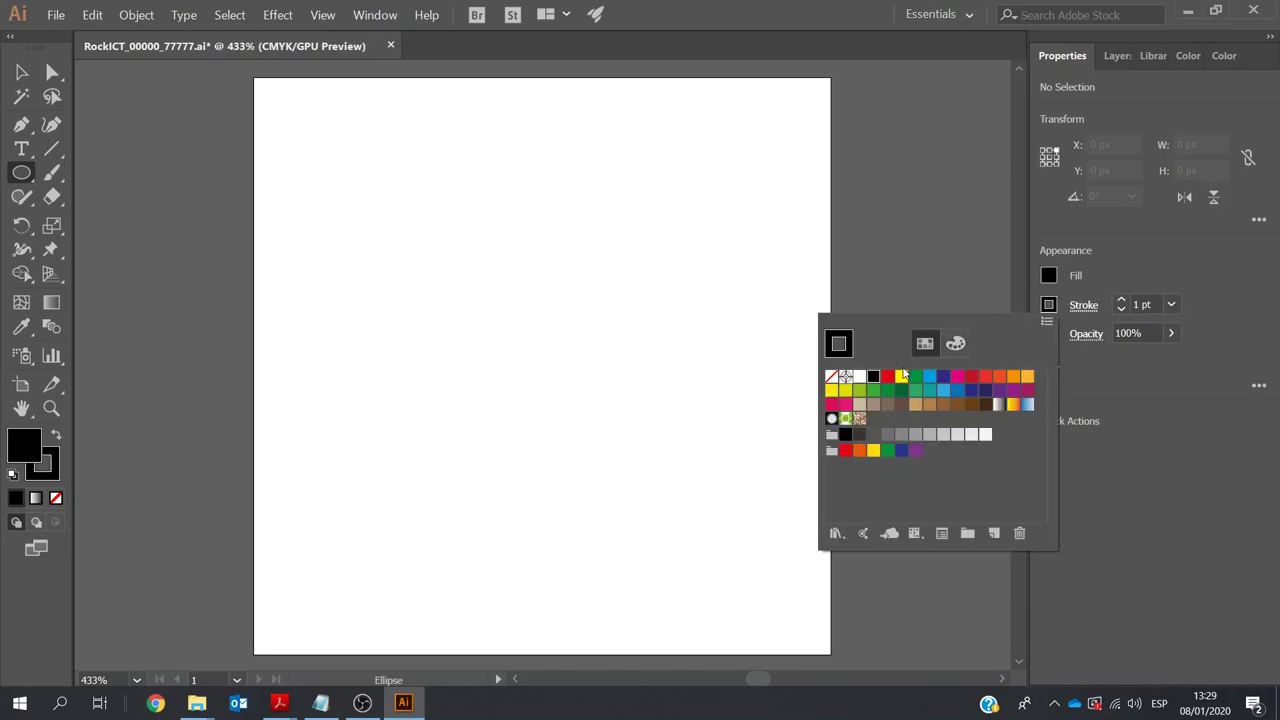
click(887, 376)
click(1144, 264)
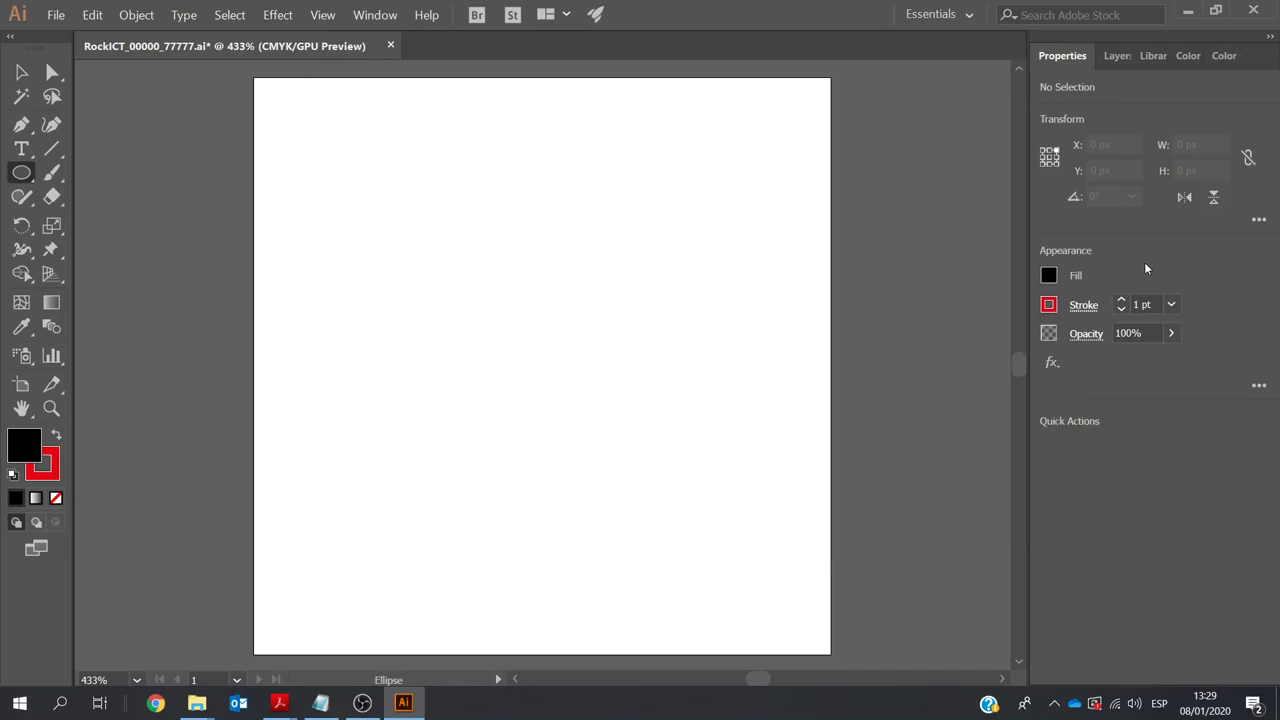
click(1171, 303)
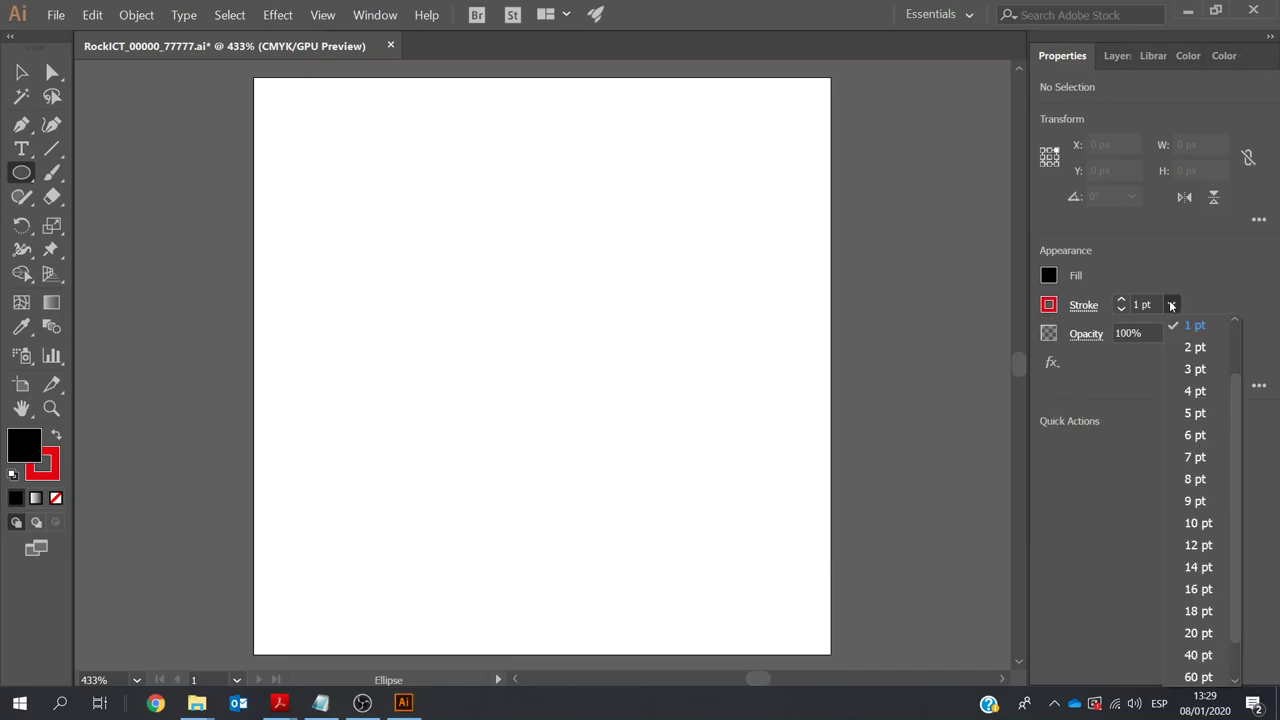
click(1184, 370)
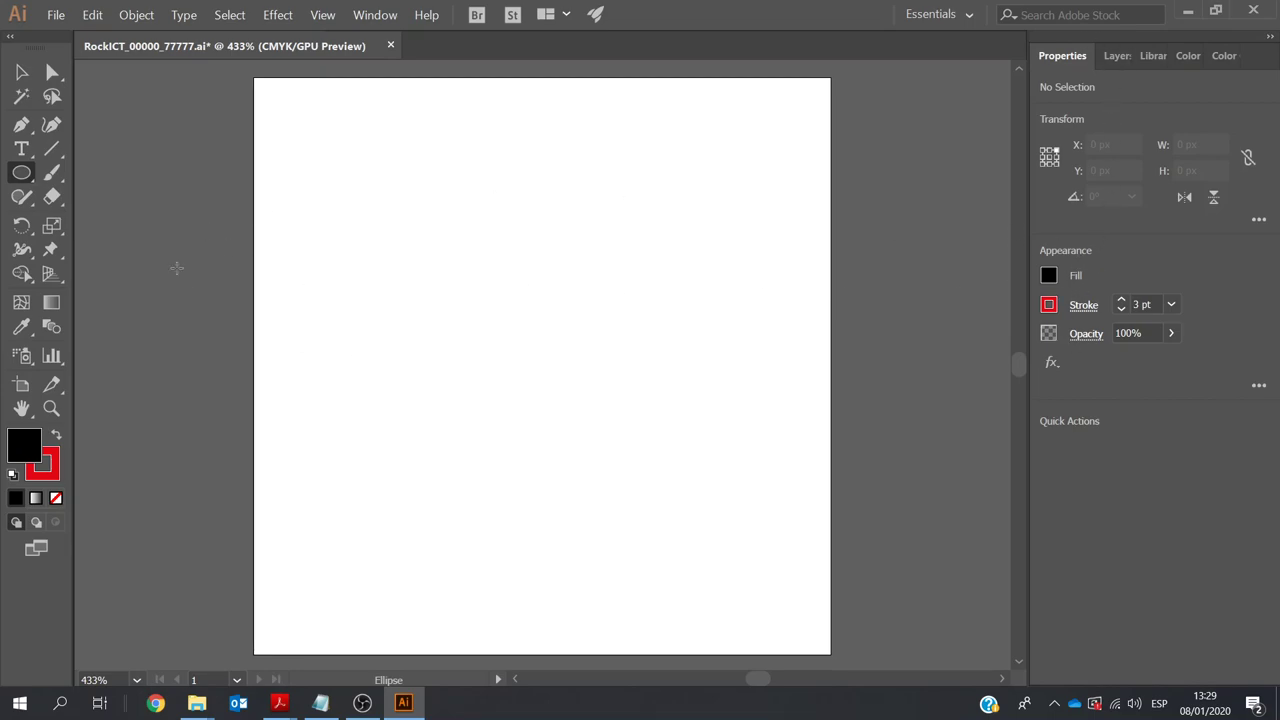
click(386, 375)
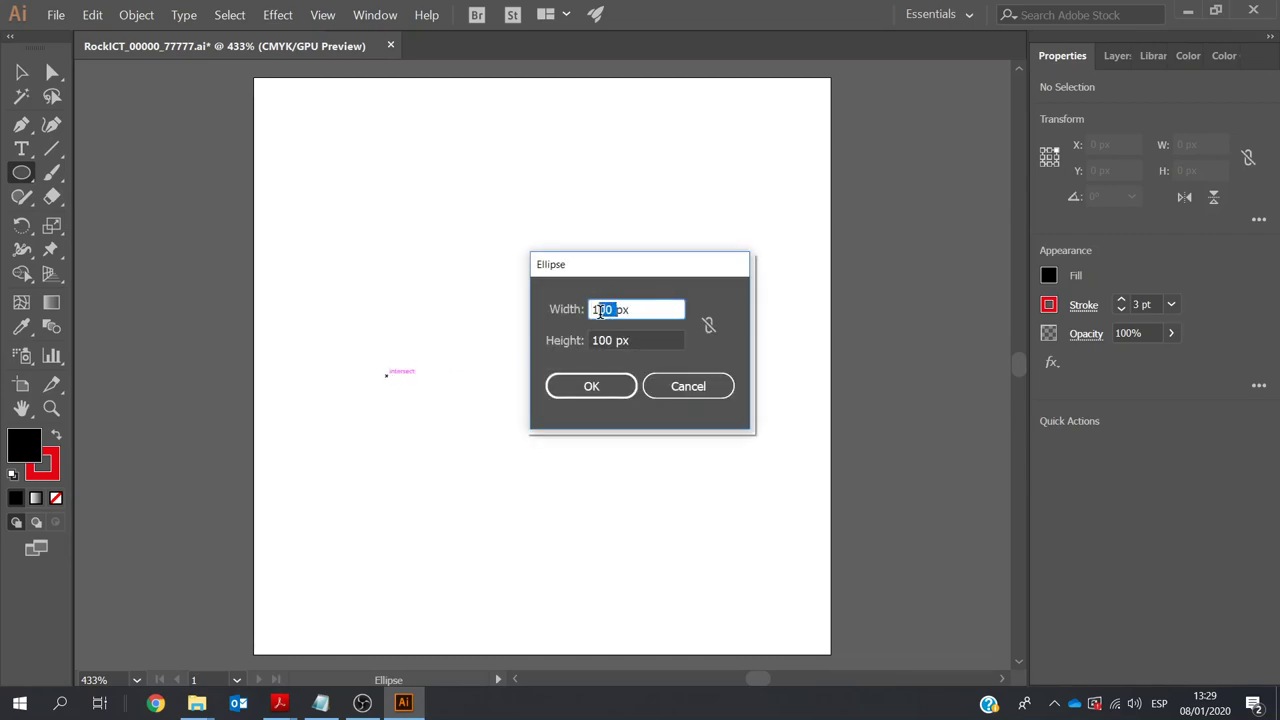
Create a 60 × 60 px circle
drag(617, 310, 591, 310)
key(BackSpace)
text(60)
drag(651, 301, 562, 310)
key(ctrl+c)
key(Tab)
key(ctrl+v)
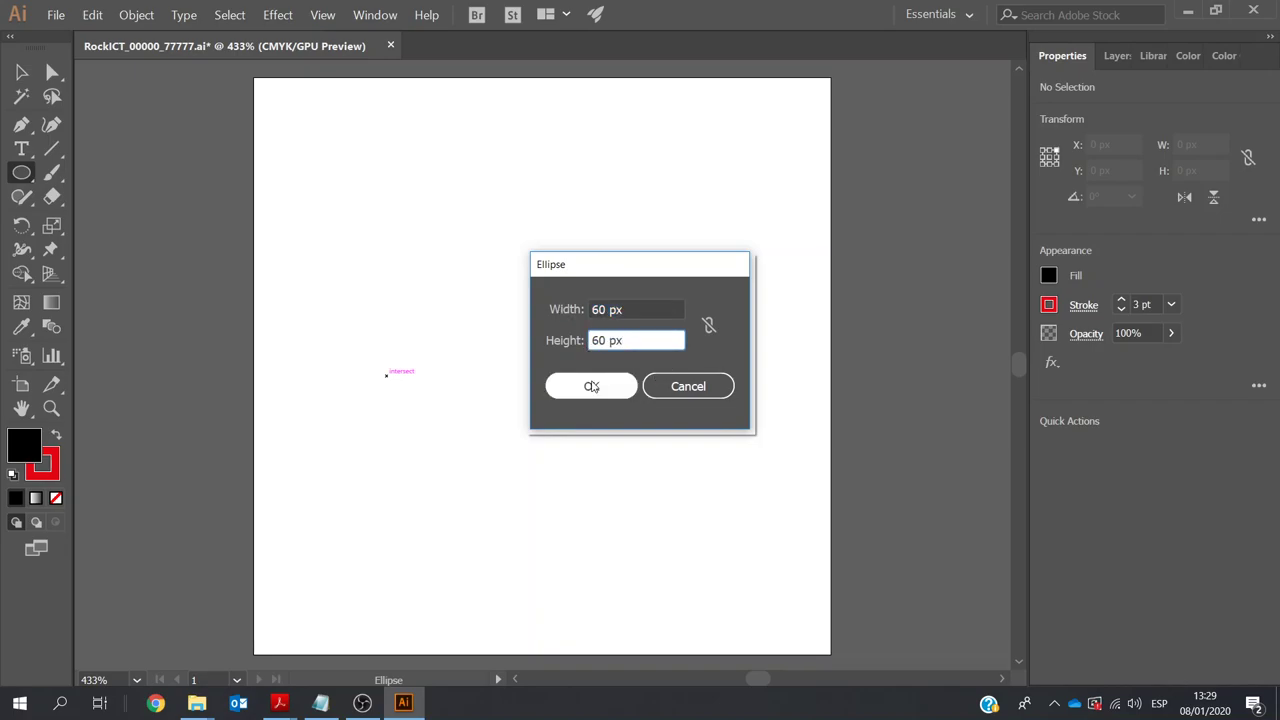
click(591, 385)
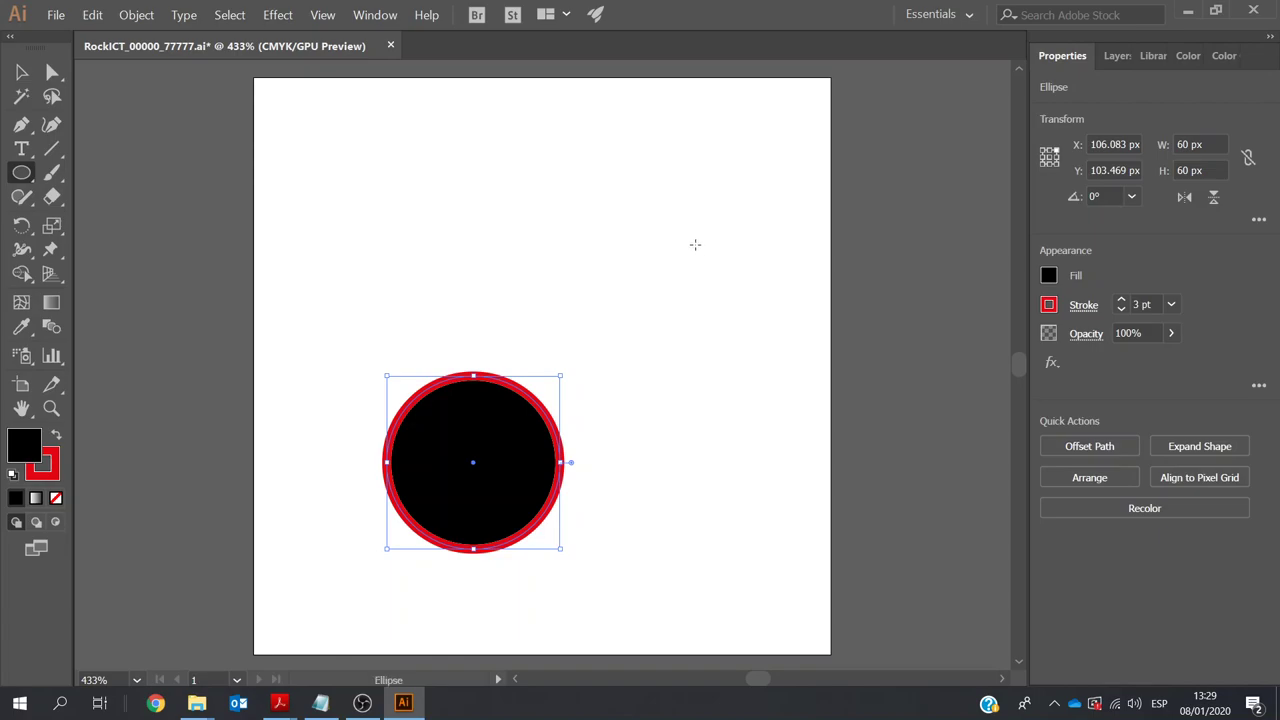
Duplicate the circle and switch to the Rectangle tool
key(ctrl)
key(ctrl+v)
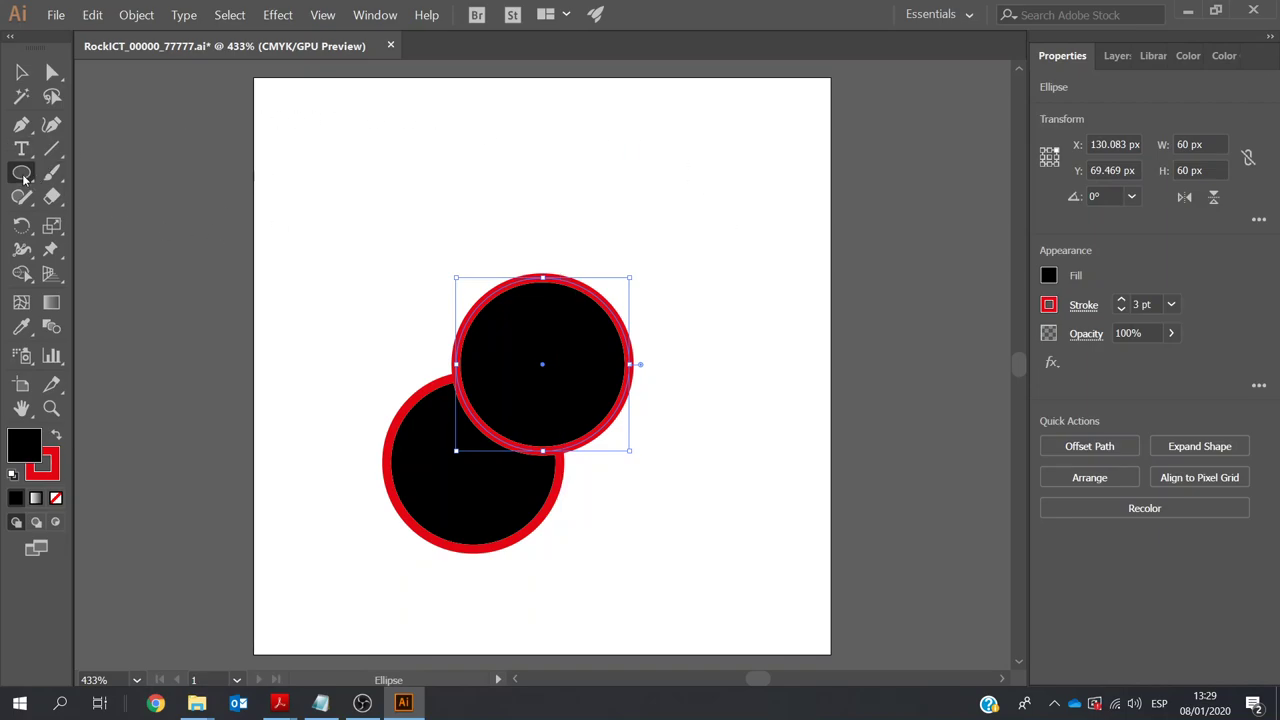
drag(22, 178, 92, 176)
click(470, 150)
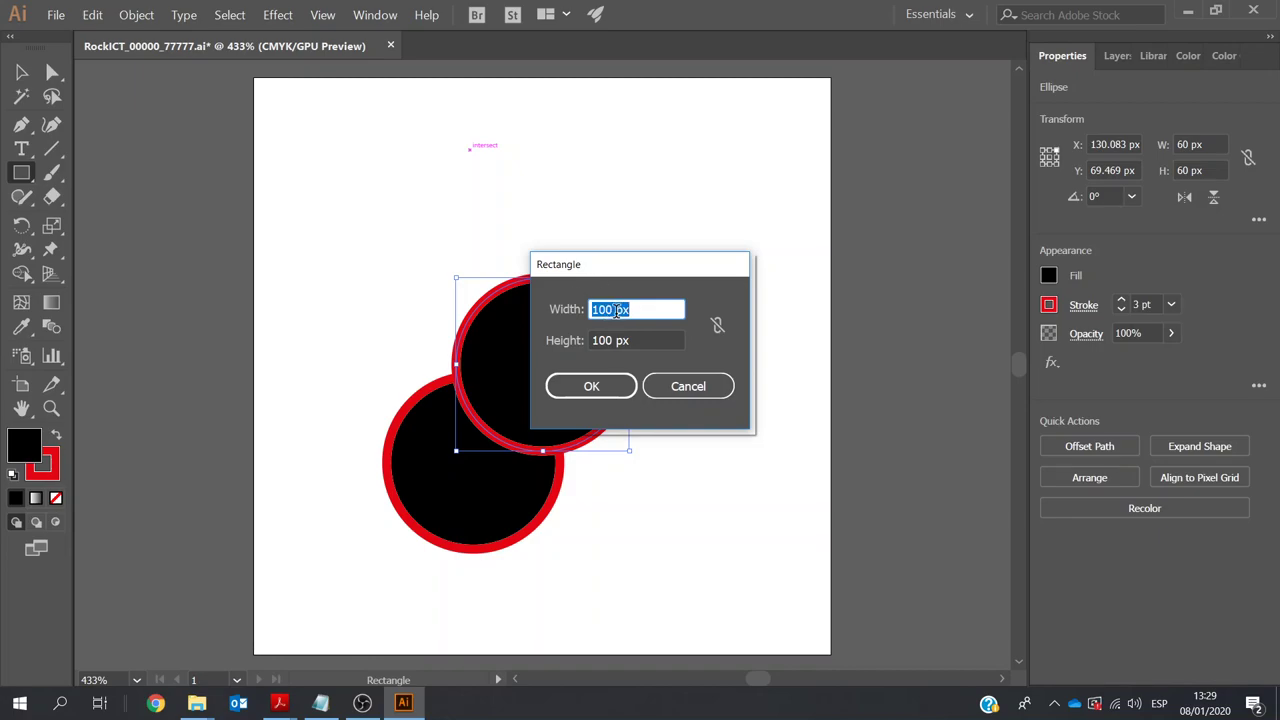
Draw a 15 × 102 px bar beside the circles and move one circle below the other
click(688, 386)
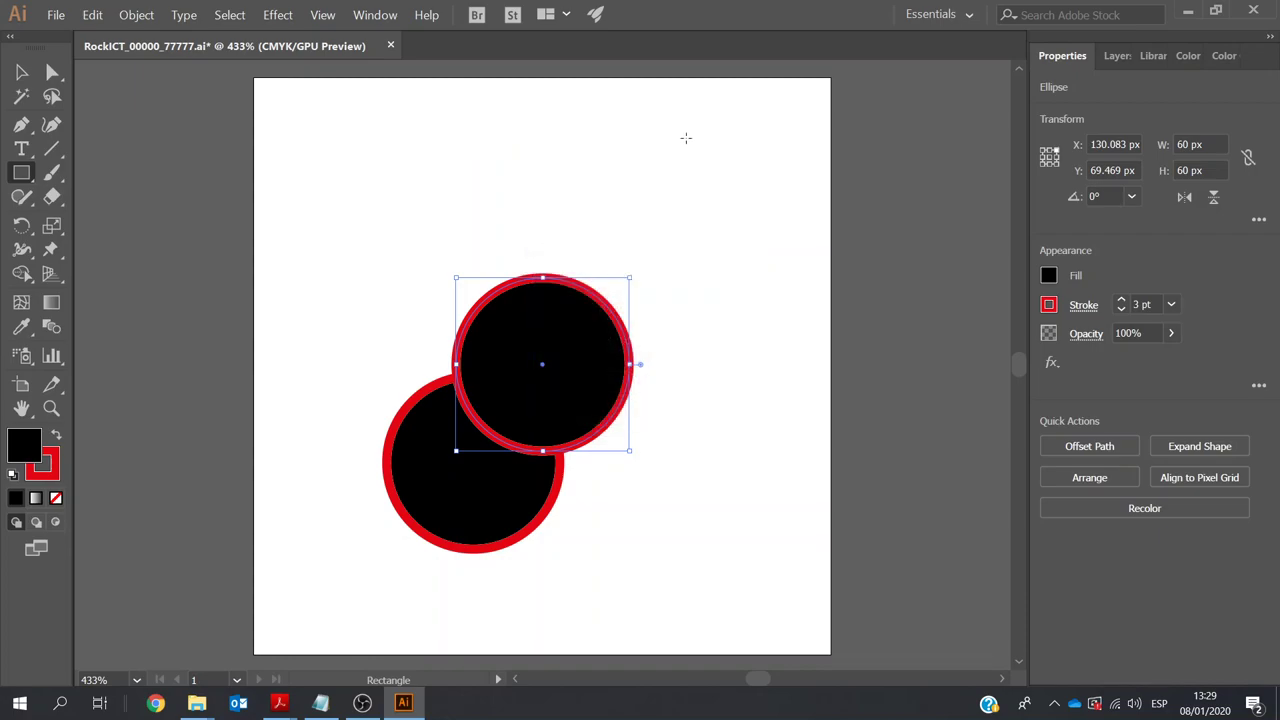
mouse_move(674, 138)
mouse_down()
mouse_move(732, 324)
mouse_move(722, 457)
mouse_move(717, 433)
mouse_up()
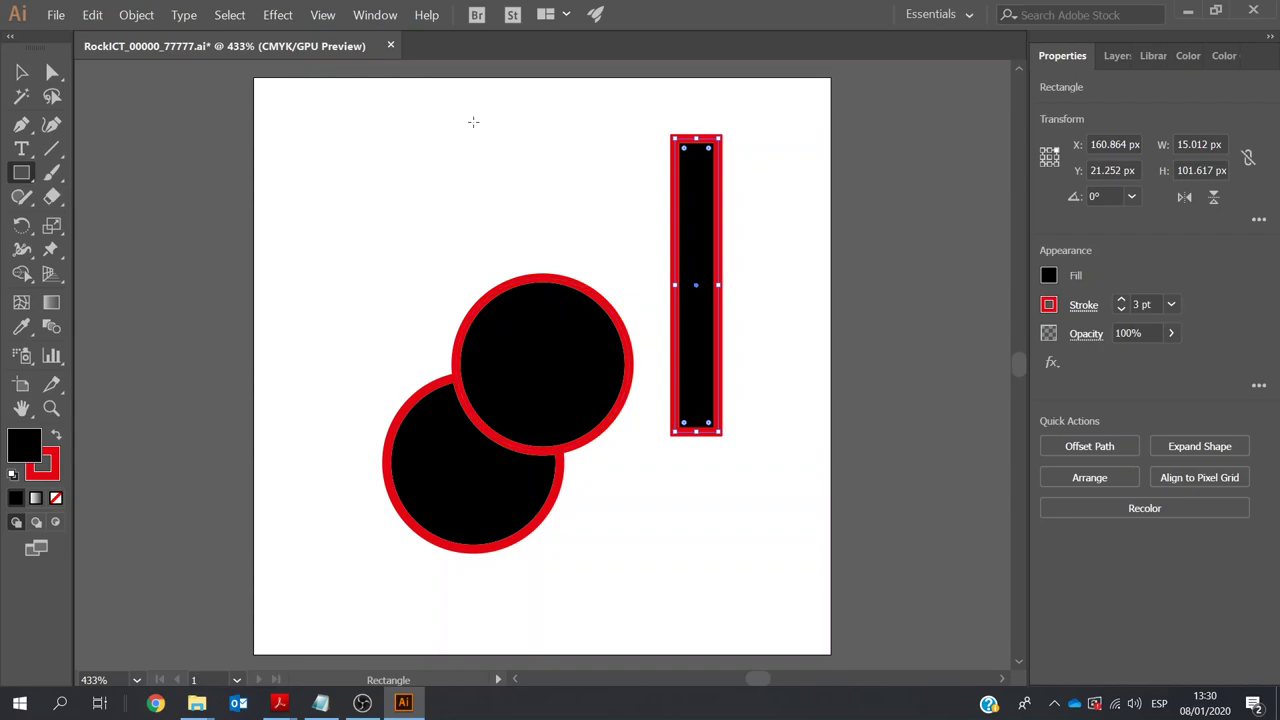
click(21, 72)
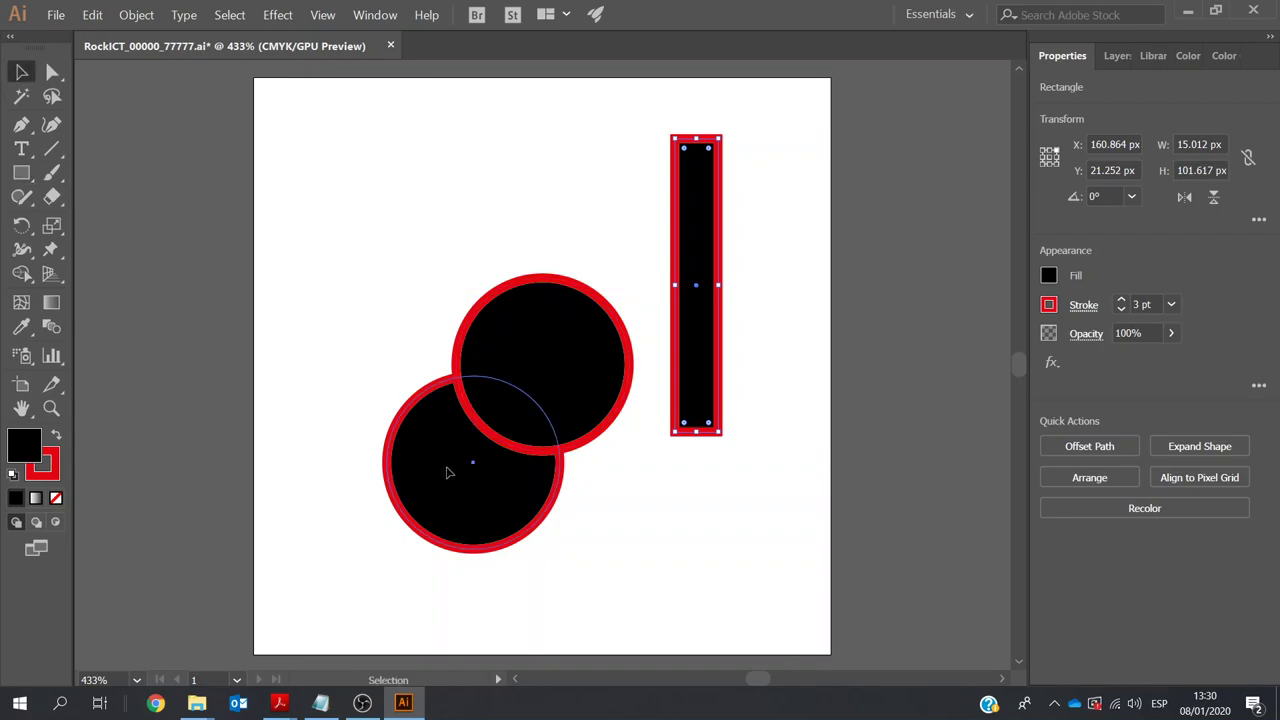
drag(449, 466, 510, 559)
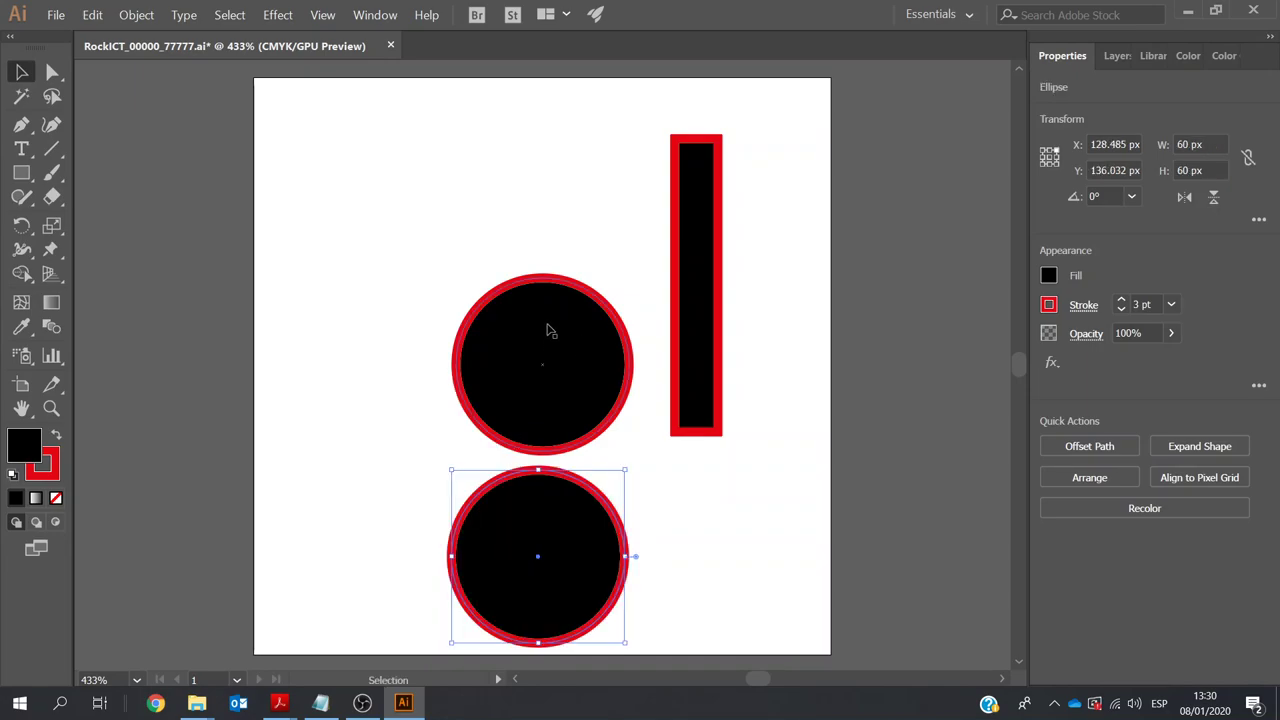
Place the bar as the neck over the upper circle, then enlarge and centre the lower circle
mouse_move(545, 325)
mouse_down()
mouse_move(540, 298)
mouse_move(558, 301)
mouse_move(538, 302)
mouse_up()
drag(687, 196, 531, 131)
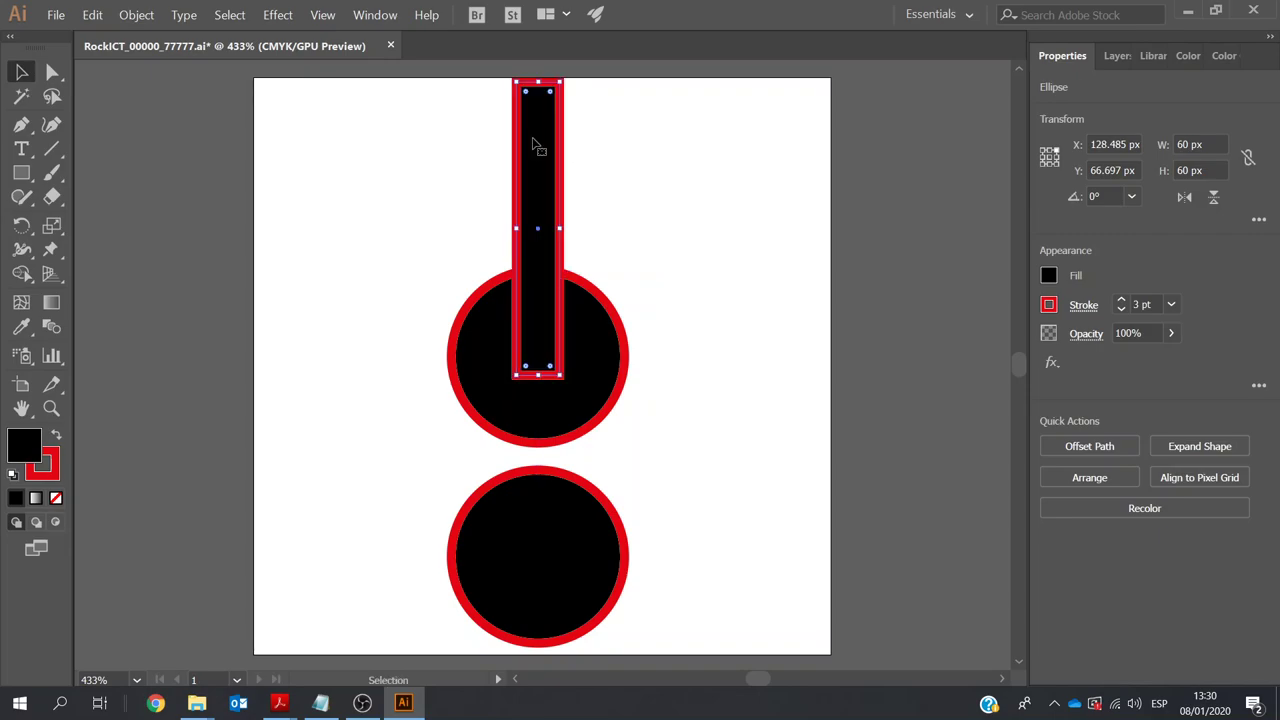
click(521, 528)
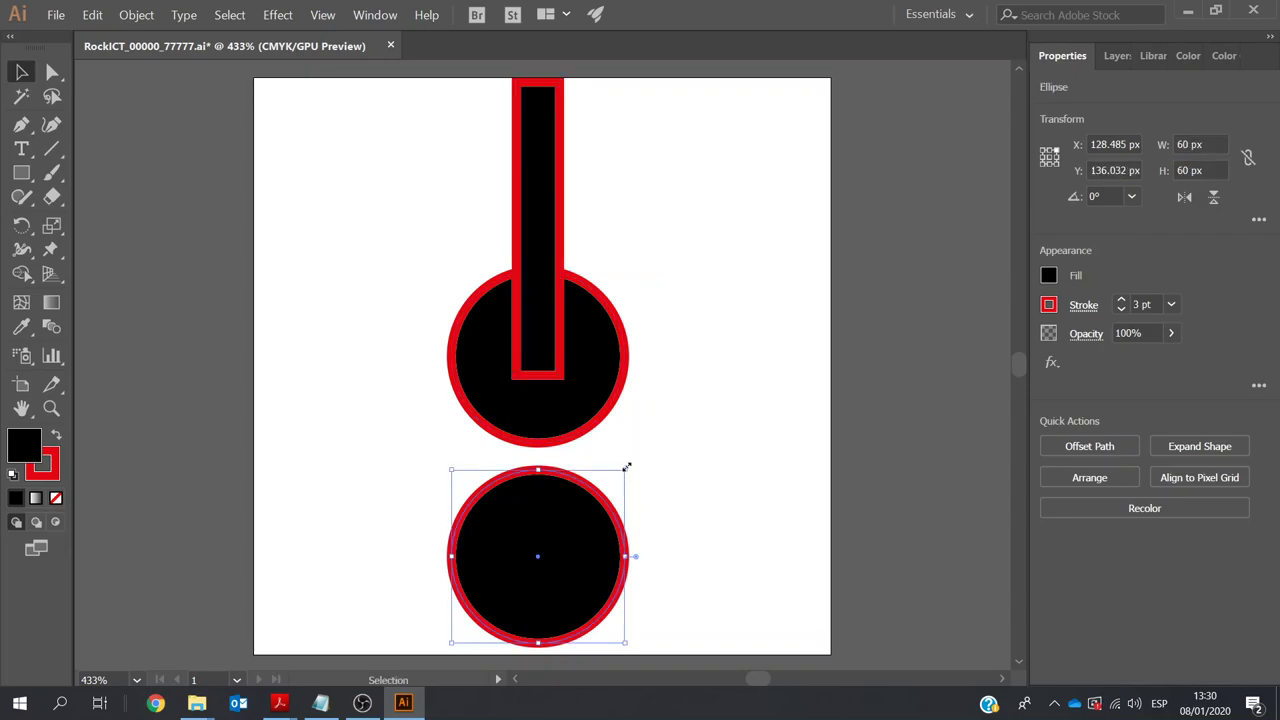
drag(626, 467, 660, 436)
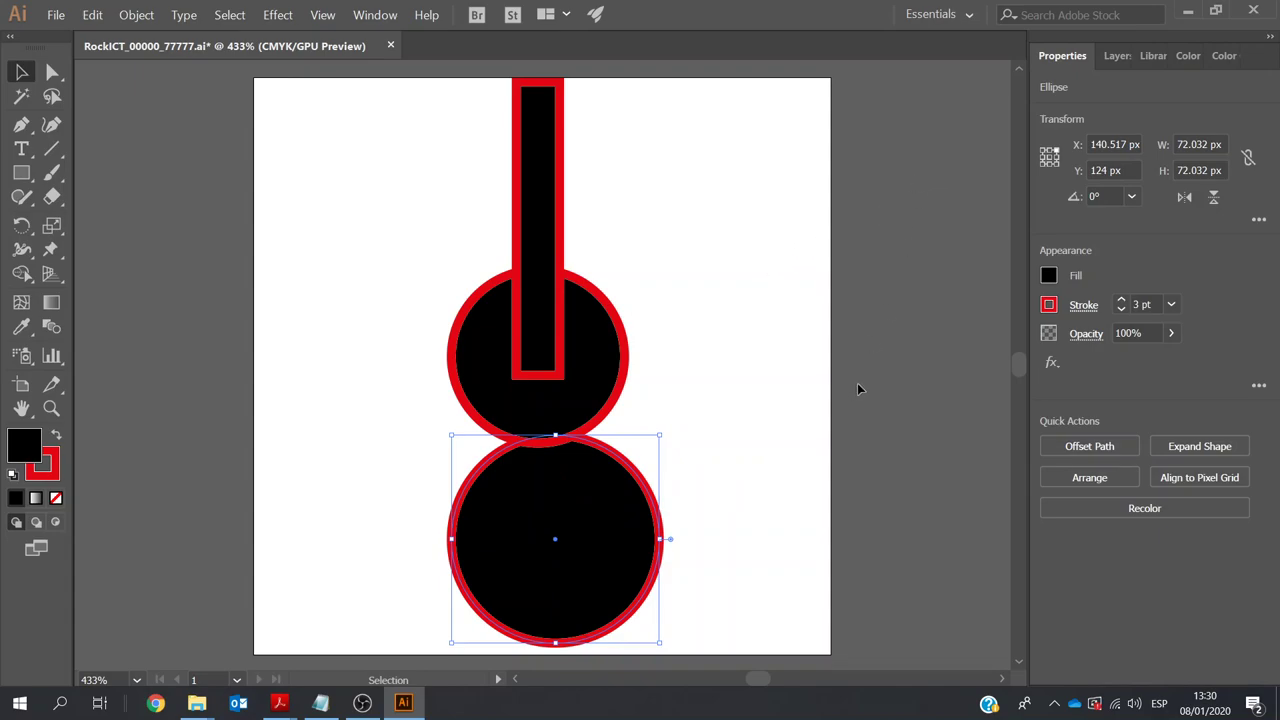
key(Left)
key(Left)
key(Left)
key(Left)
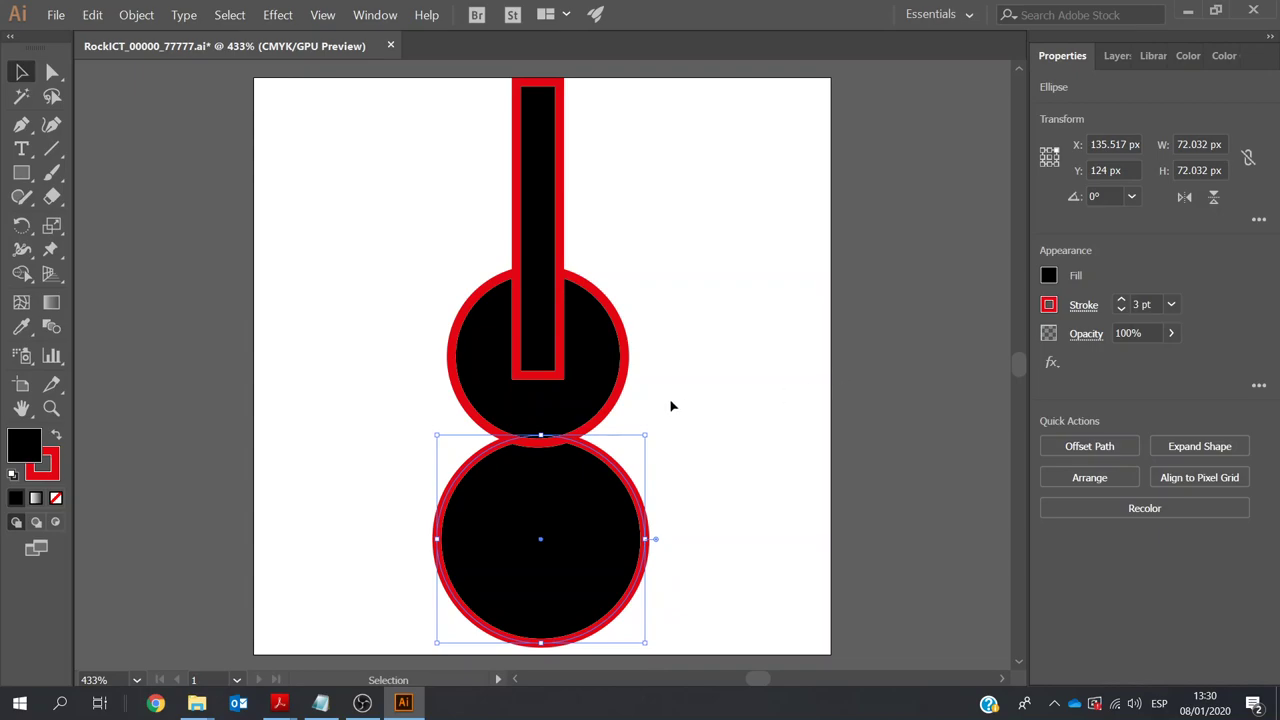
Stretch the upper circle into a 53.58 × 84.346 px oval
click(579, 408)
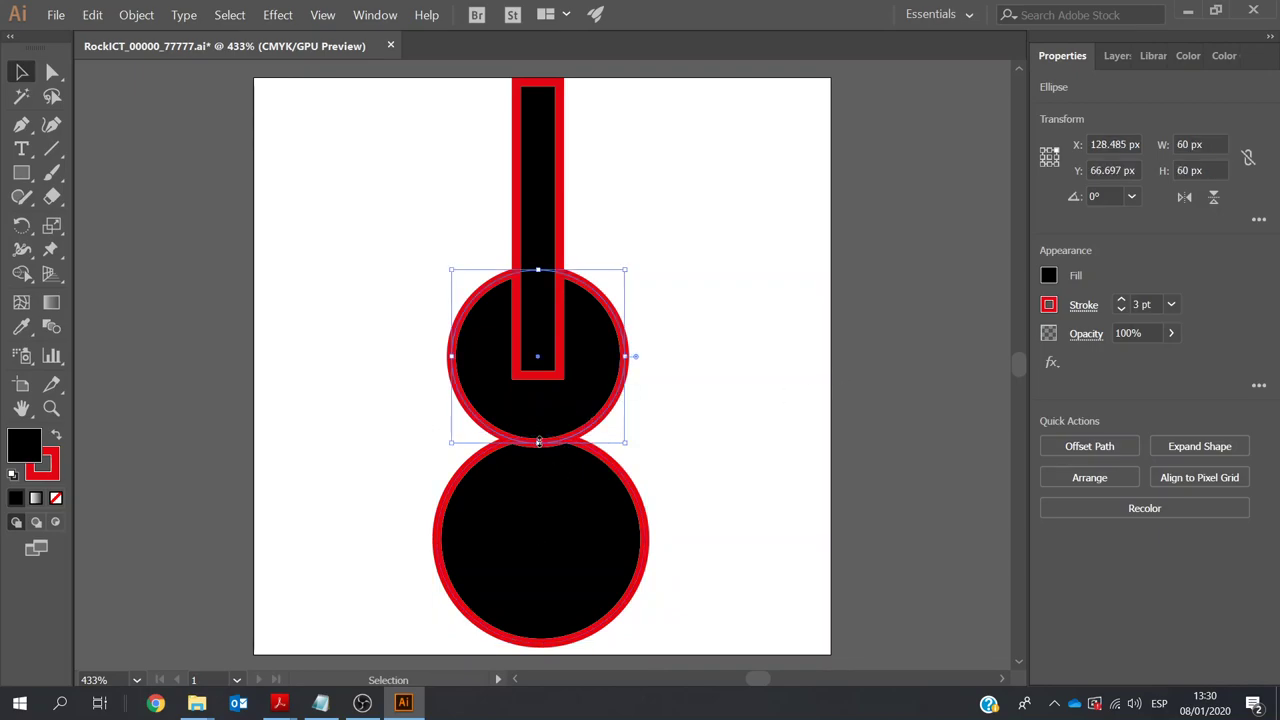
drag(538, 444, 540, 511)
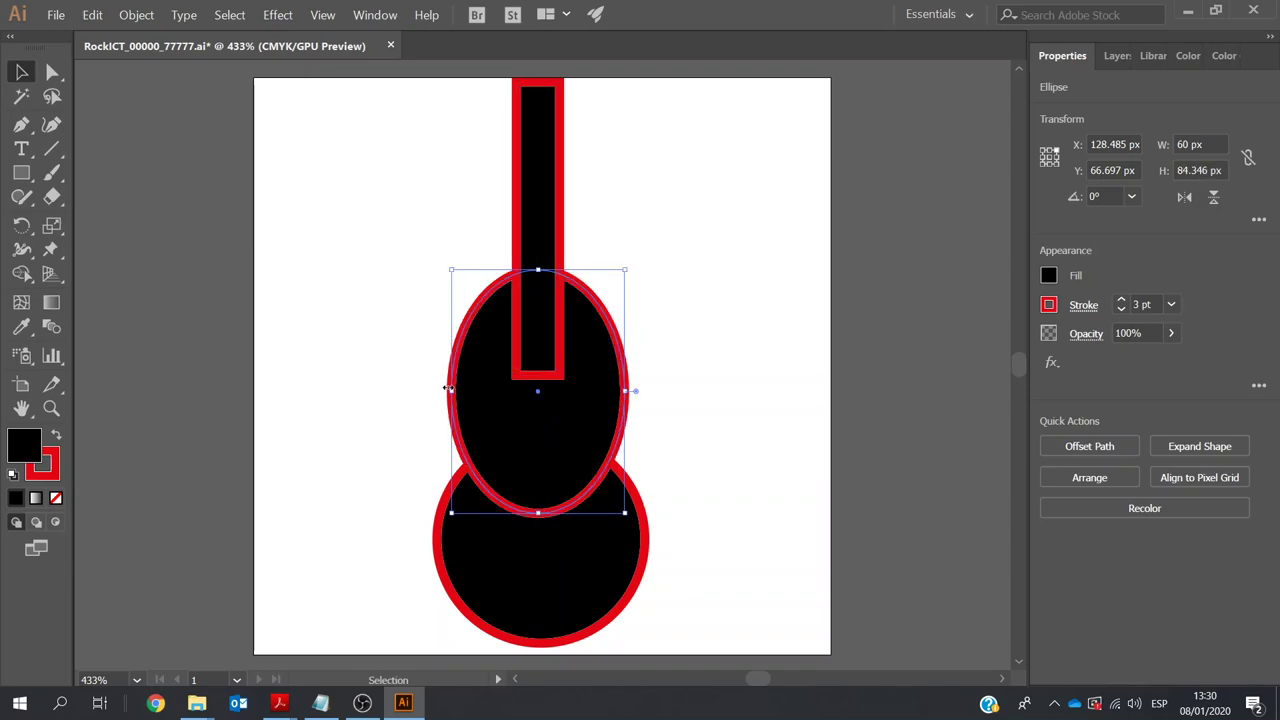
drag(450, 391, 462, 391)
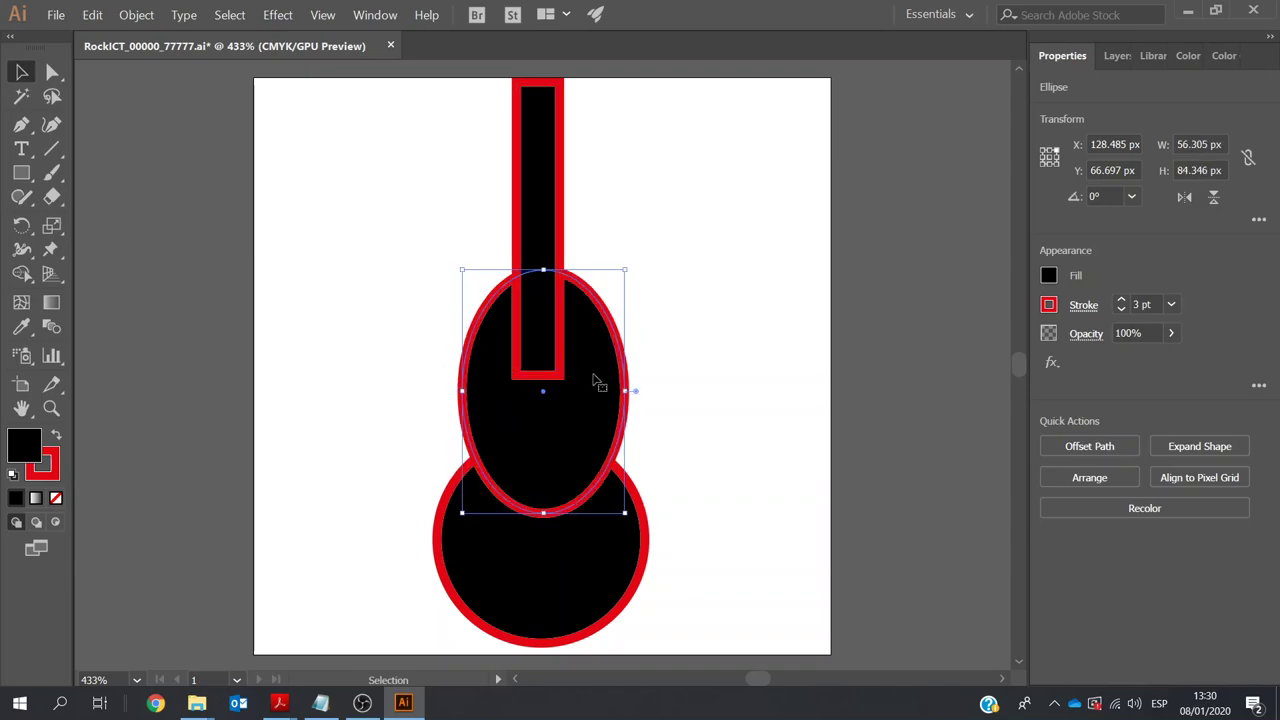
drag(622, 390, 616, 390)
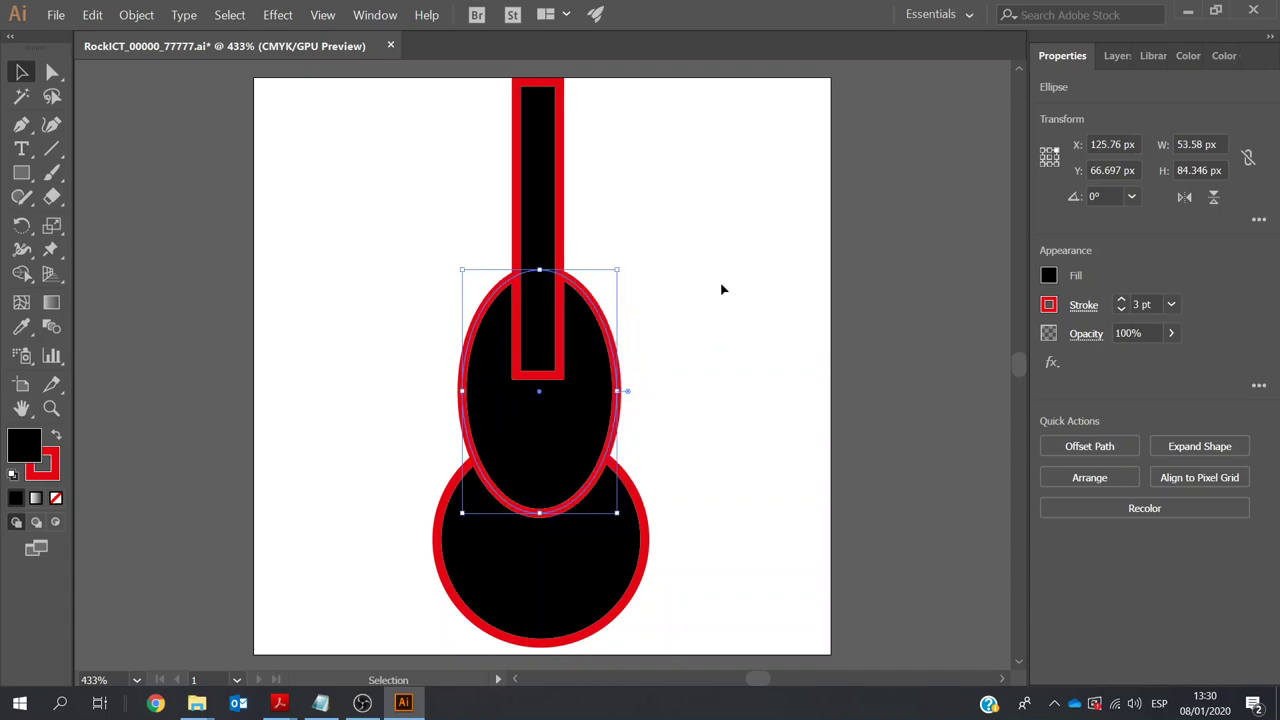
click(537, 170)
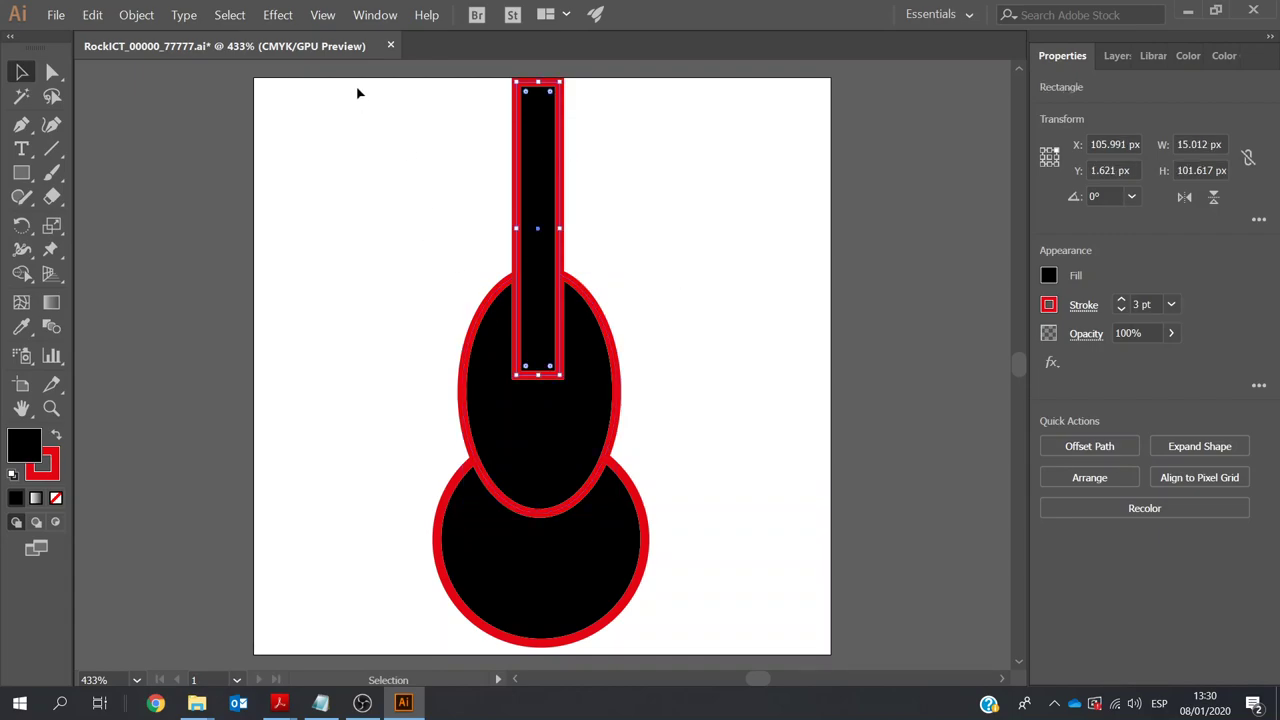
Unite the neck and both ovals into one 72.032 × 192.794 px guitar shape, lowering its top slightly
key(ctrl+a)
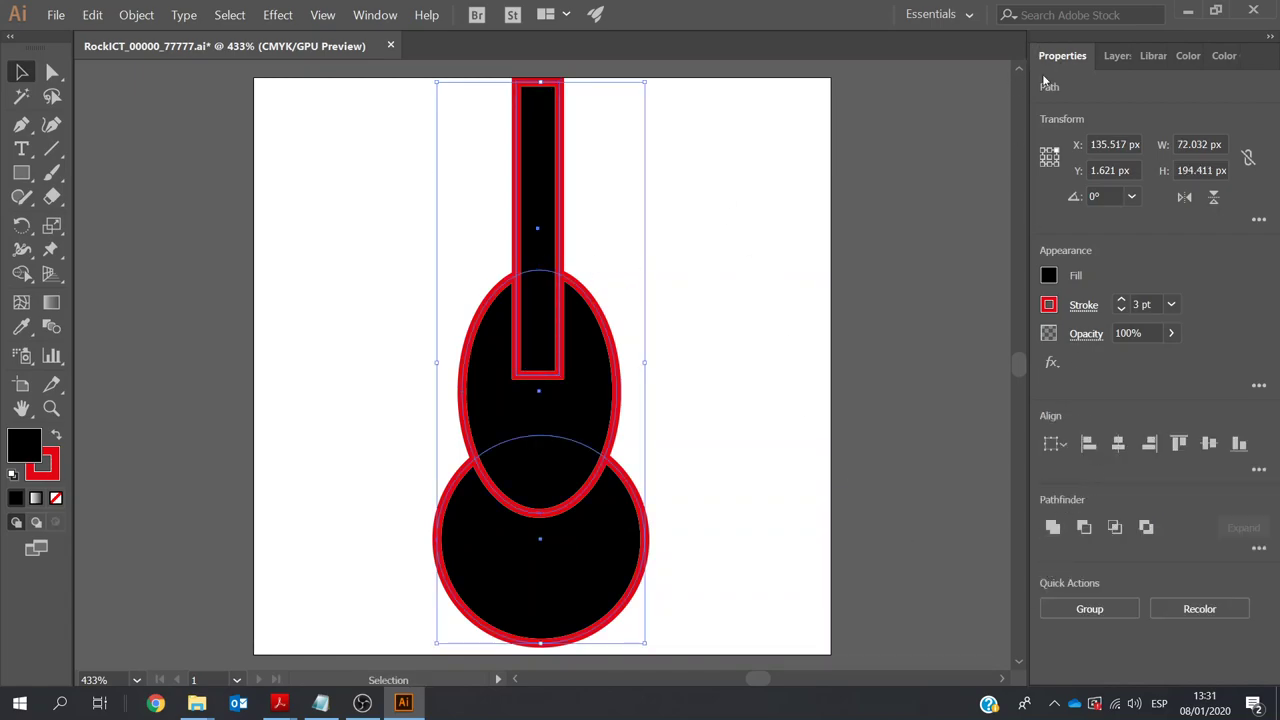
click(1053, 527)
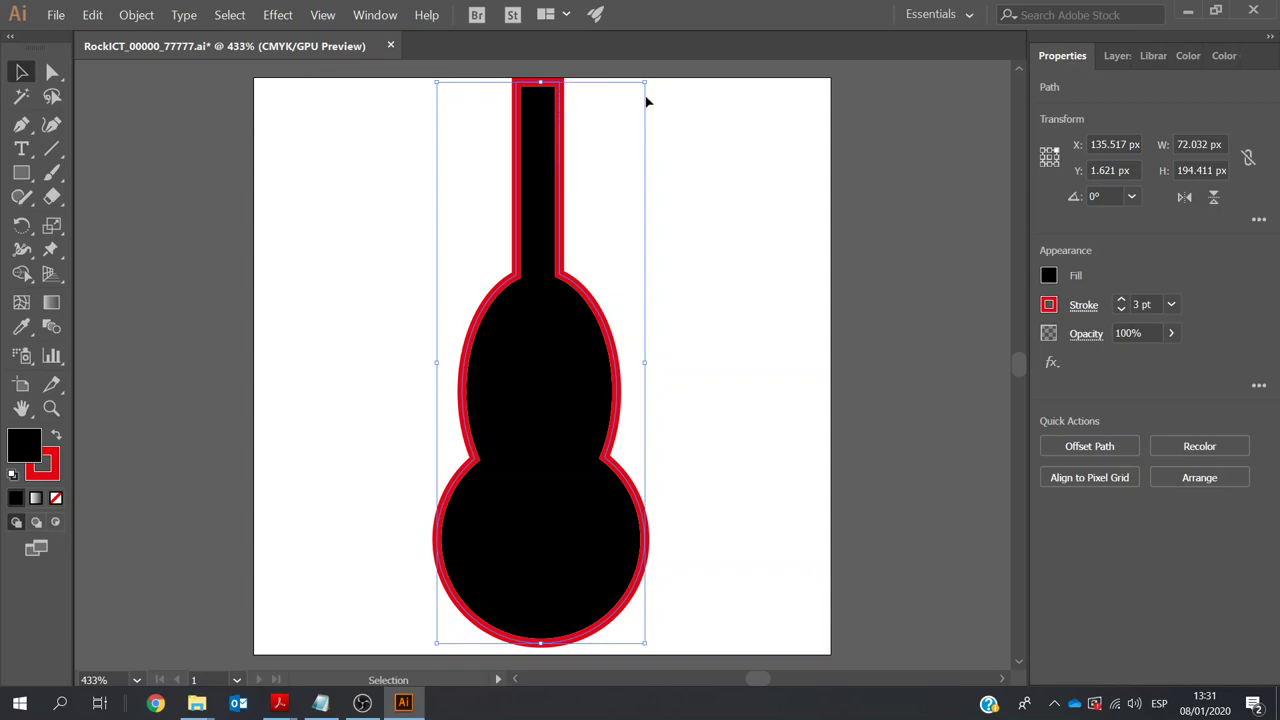
drag(541, 82, 541, 87)
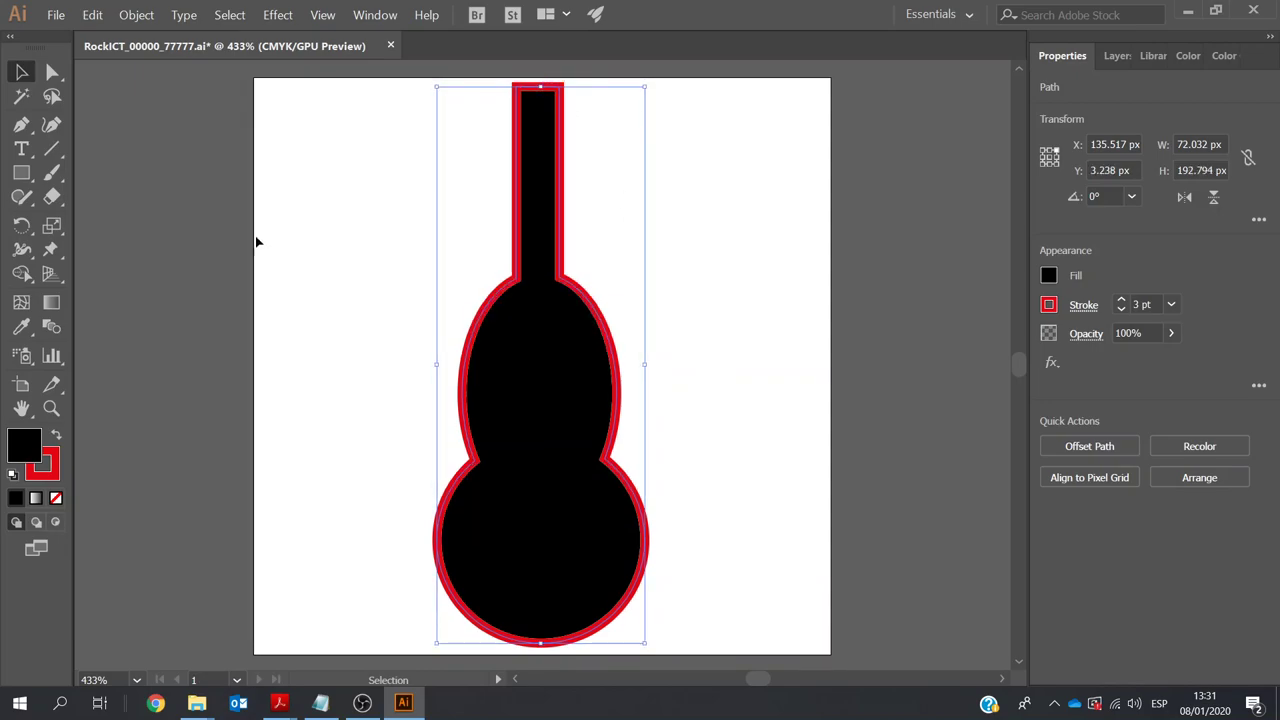
click(293, 248)
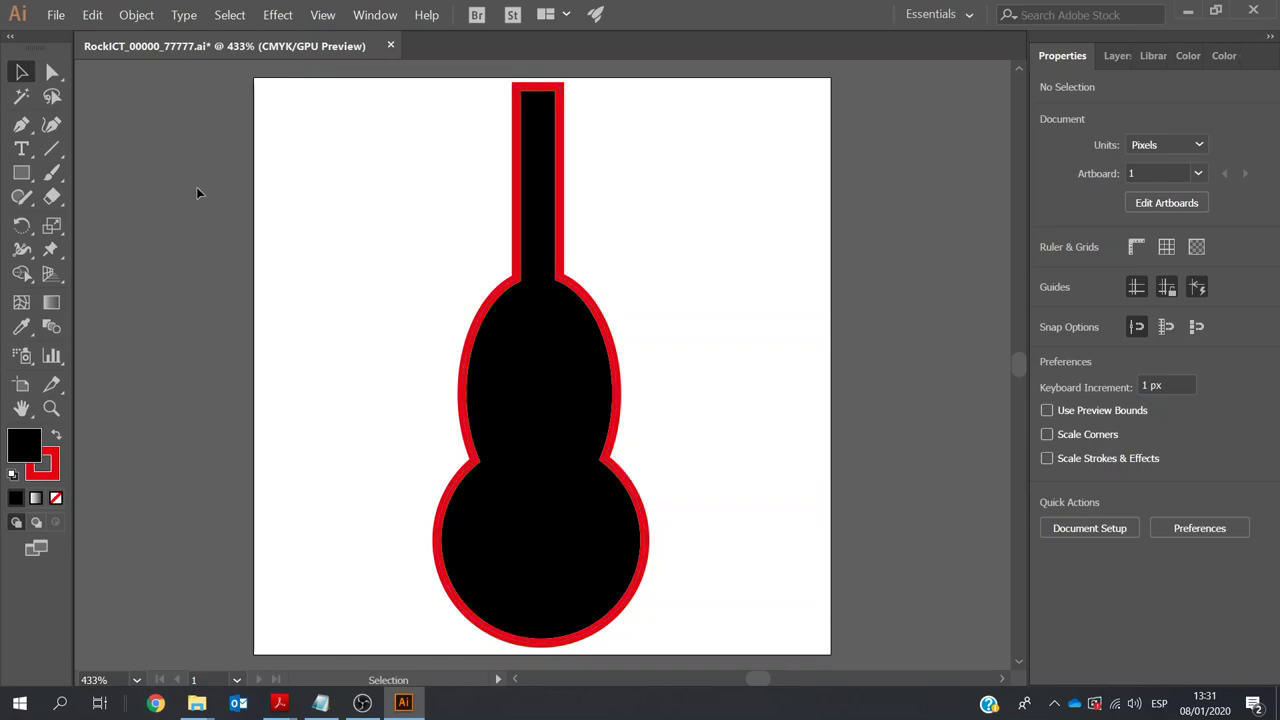
Choose the Ellipse tool and set a white fill with no stroke
click(20, 174)
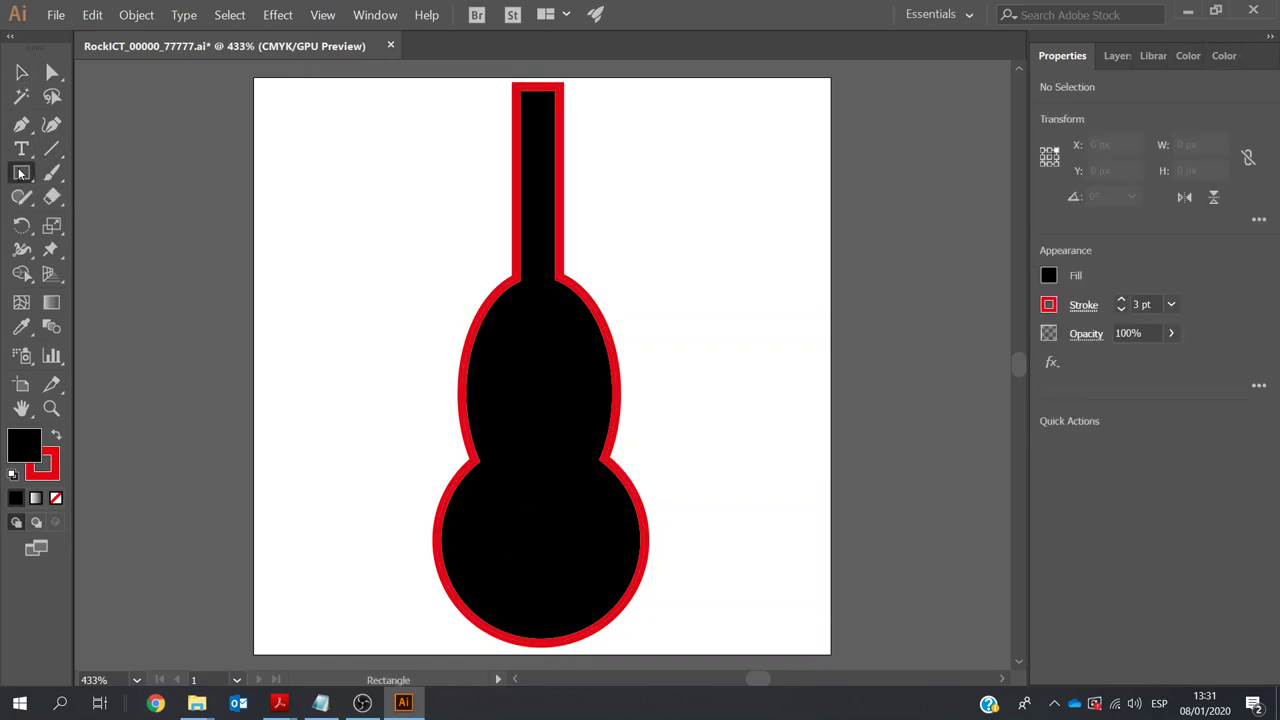
click(20, 174)
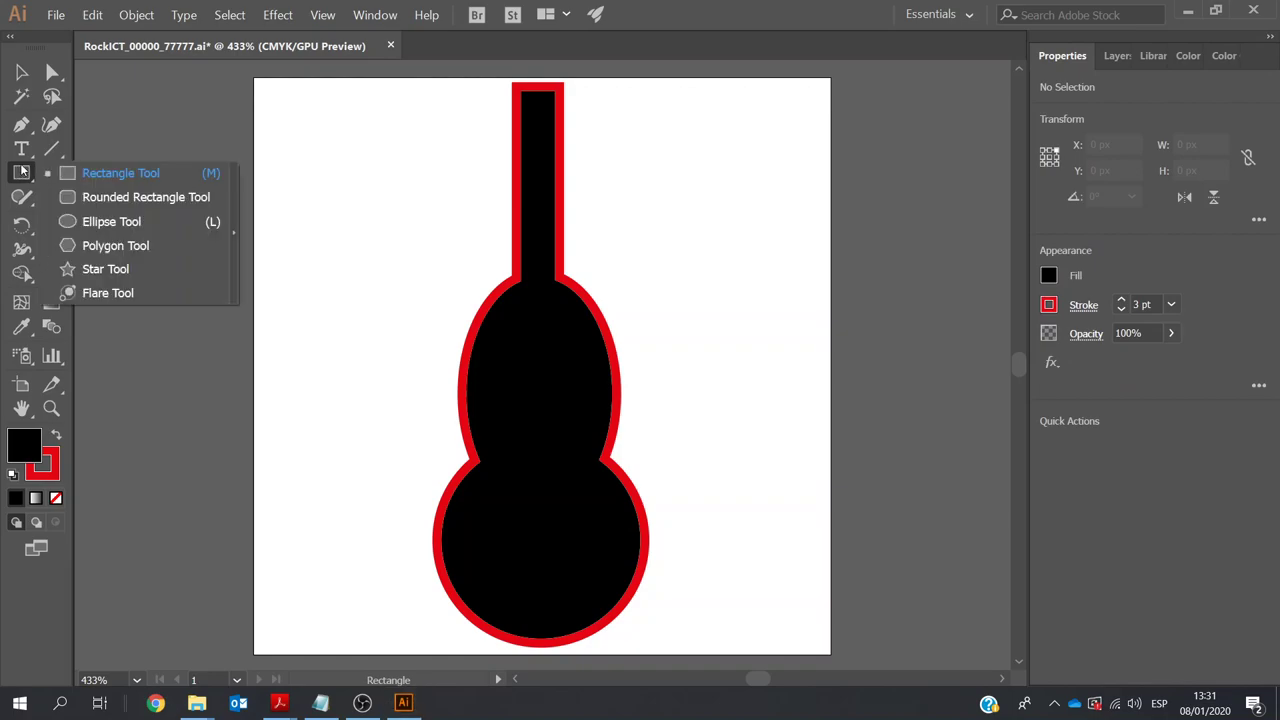
click(88, 224)
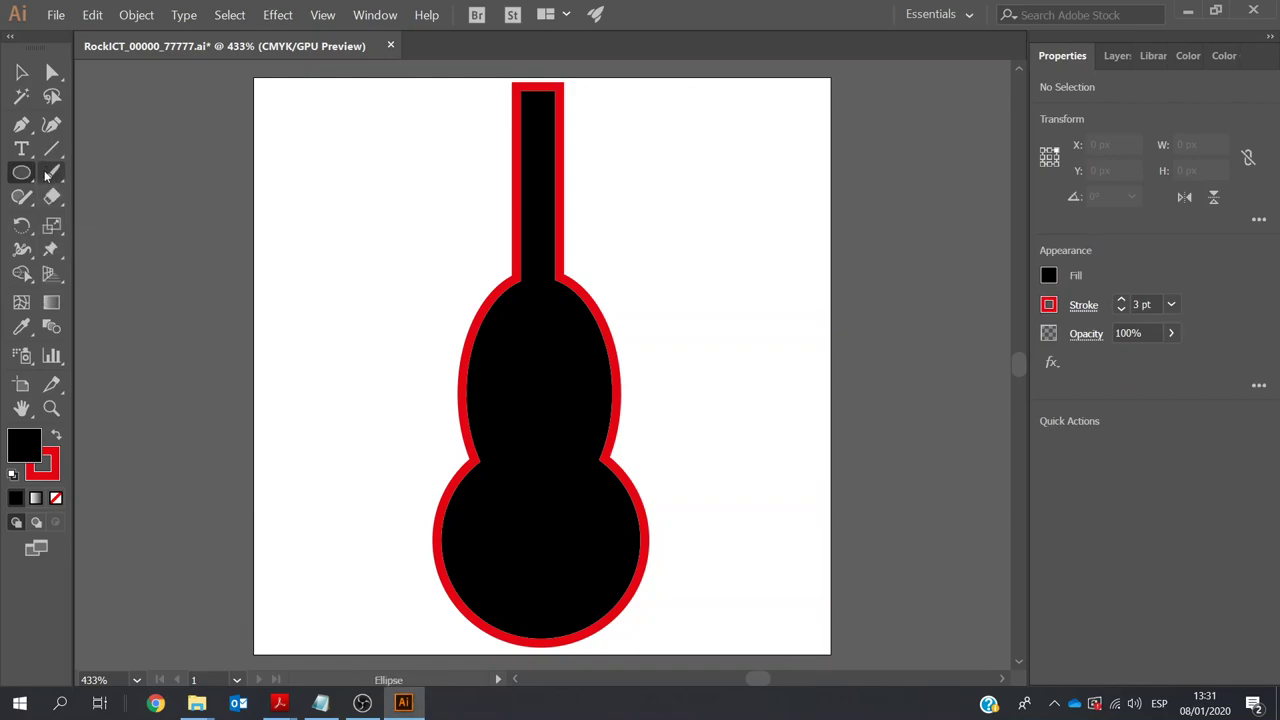
click(1049, 277)
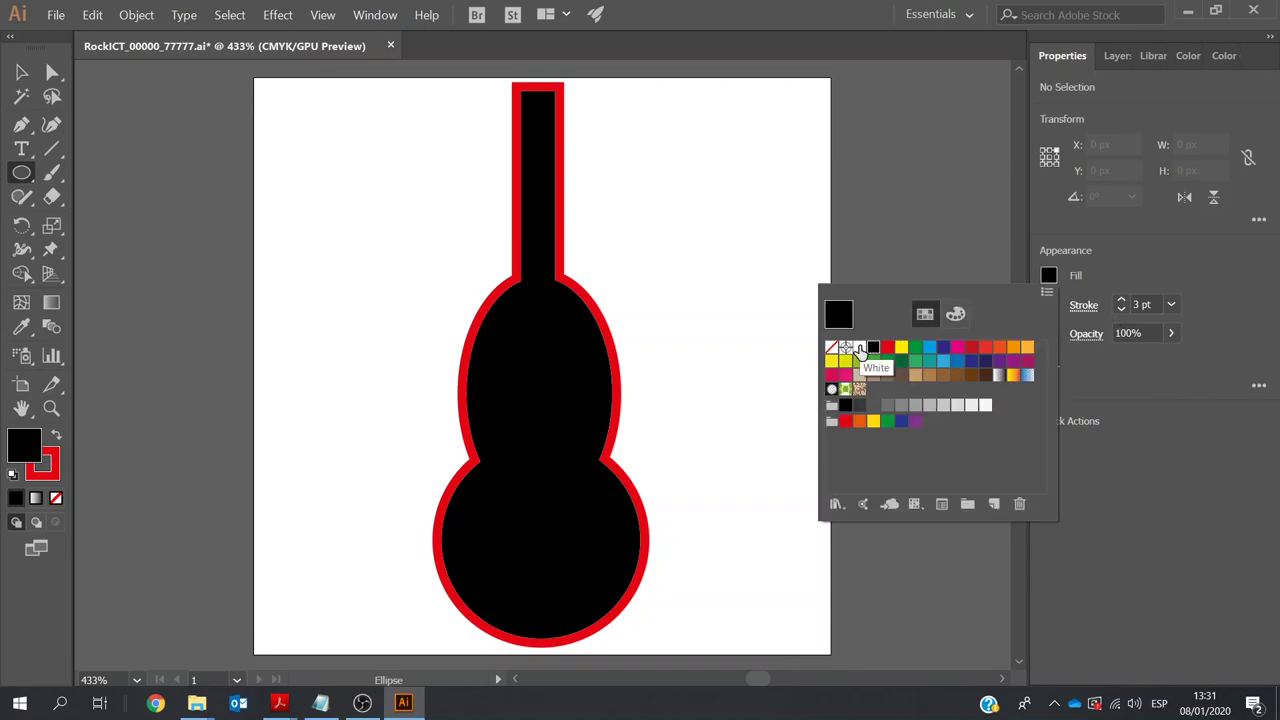
click(858, 350)
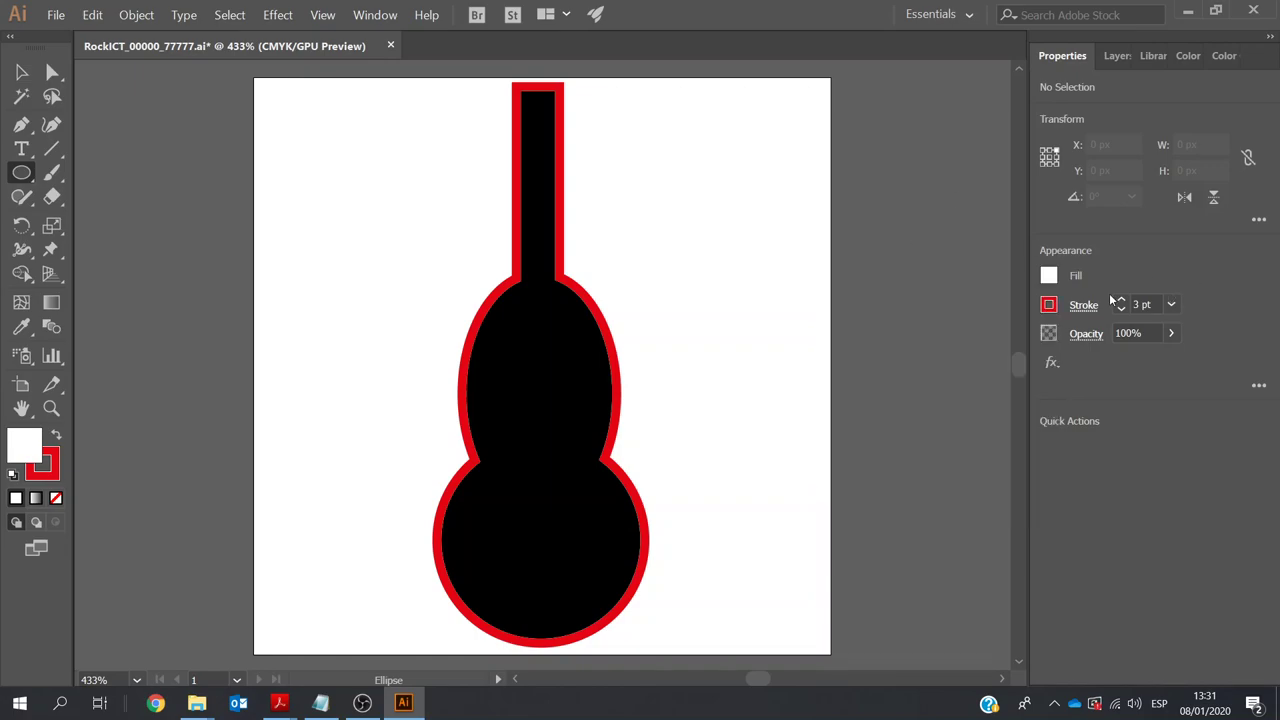
click(1048, 305)
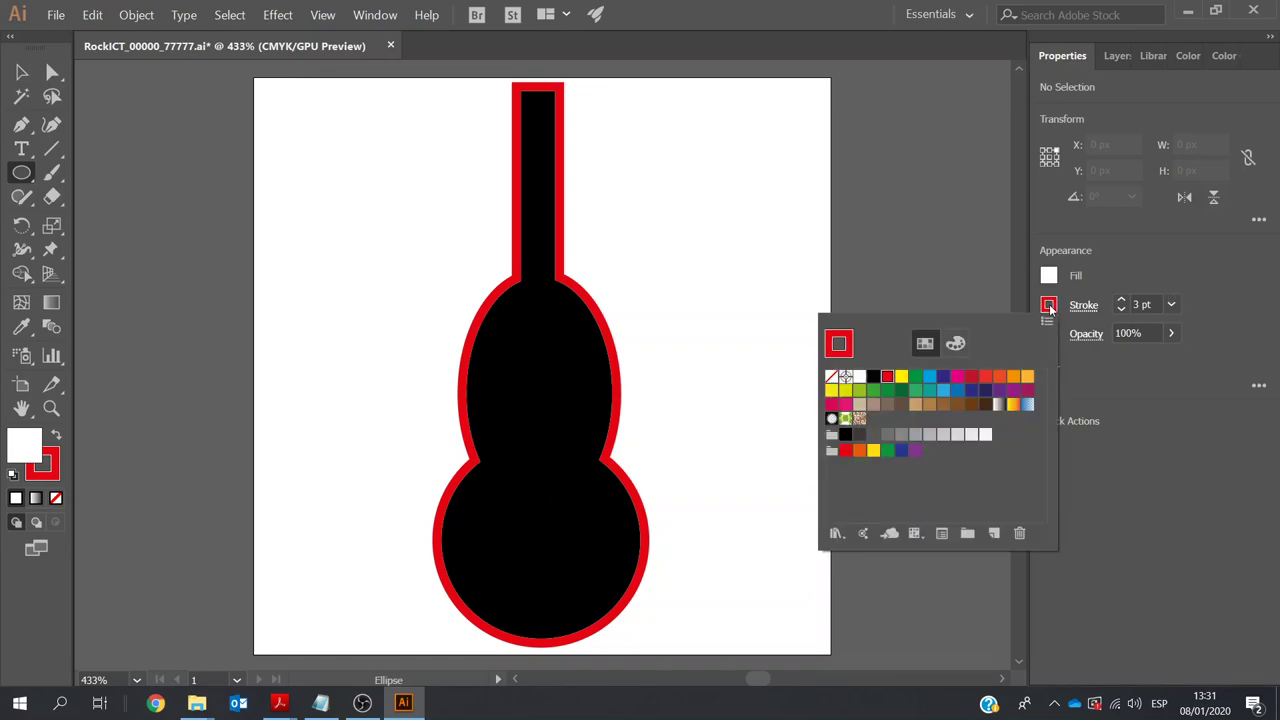
click(832, 380)
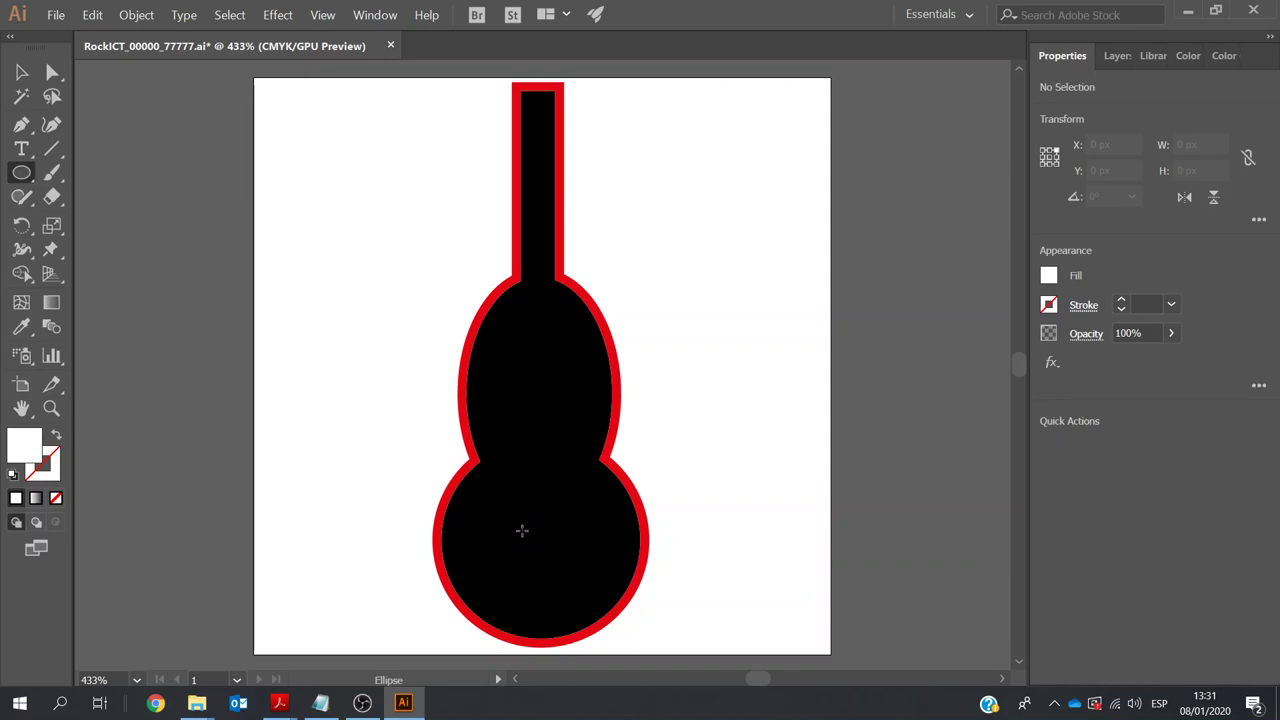
Create a 15 by 15 px circle on the guitar's lower body
click(522, 530)
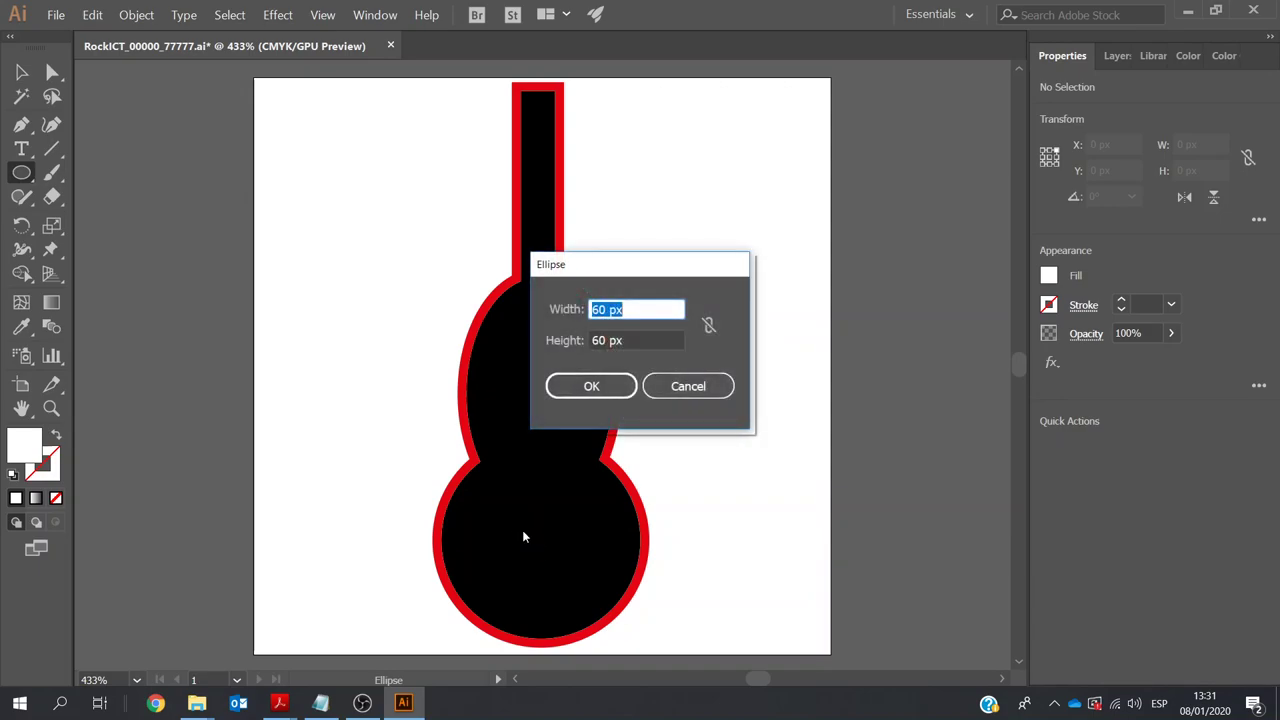
click(603, 312)
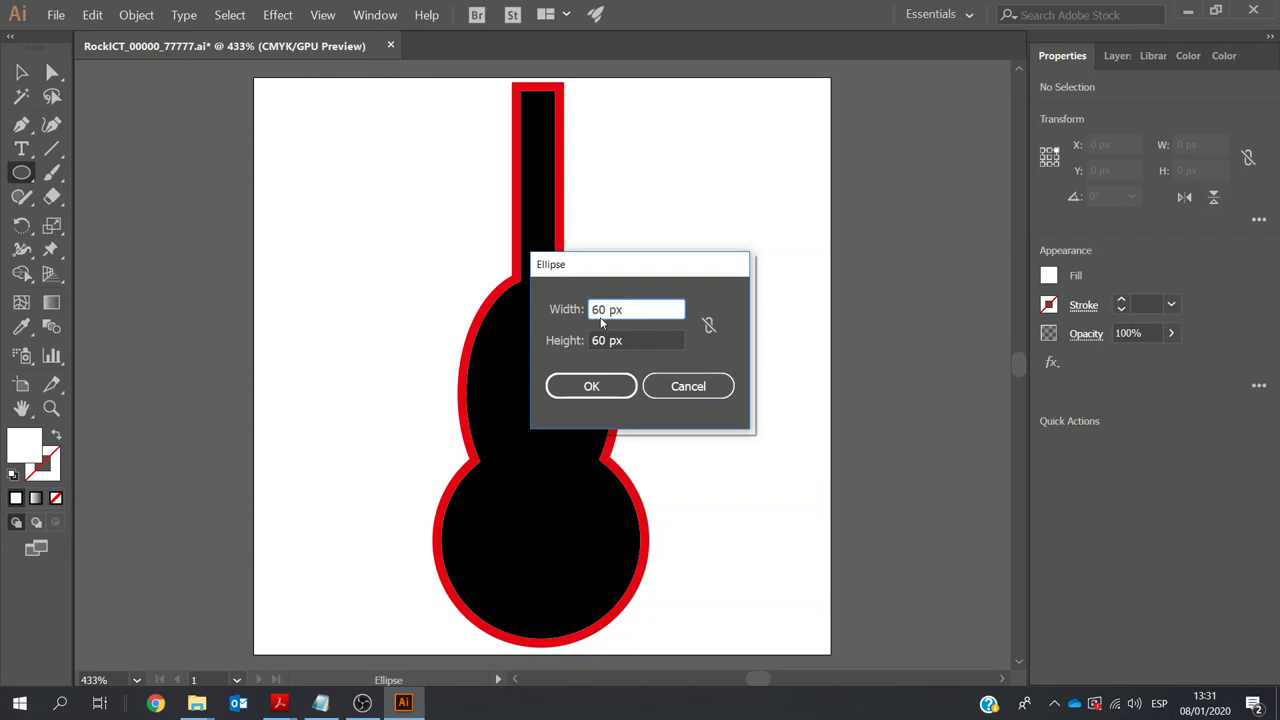
key(BackSpace)
key(BackSpace)
text(10)
drag(630, 310, 572, 310)
drag(635, 340, 576, 340)
text(15)
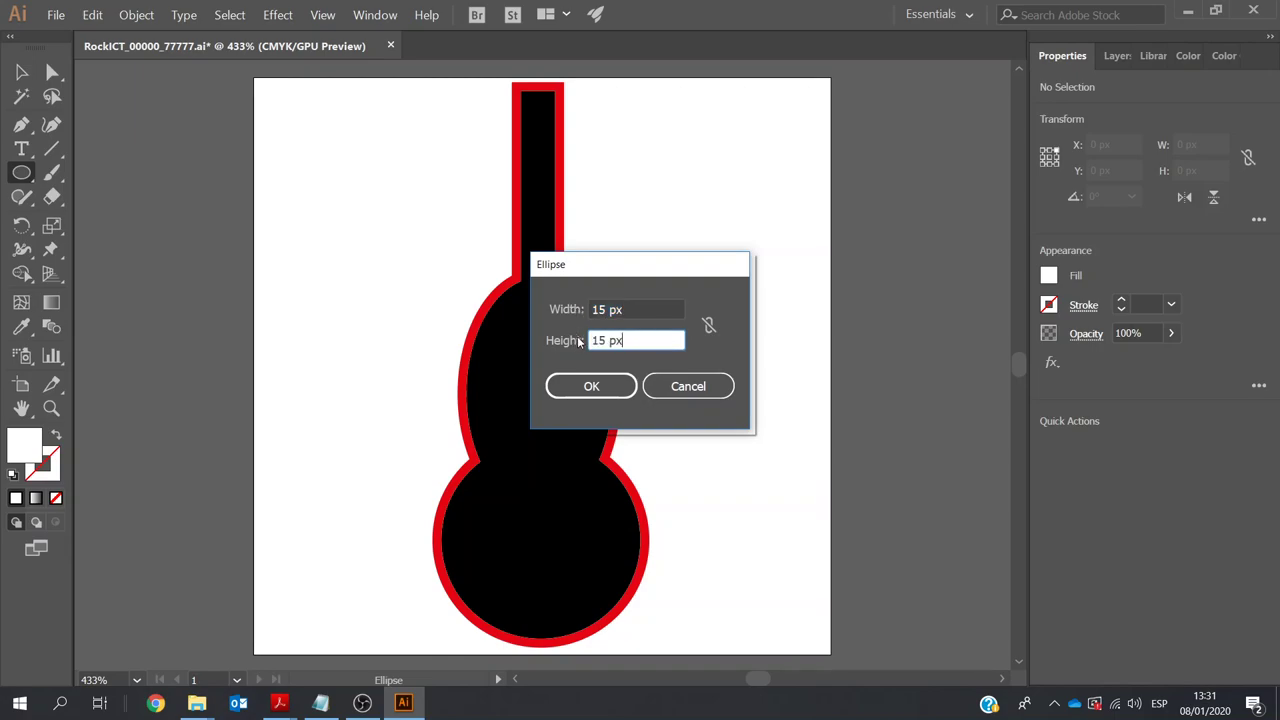
click(589, 386)
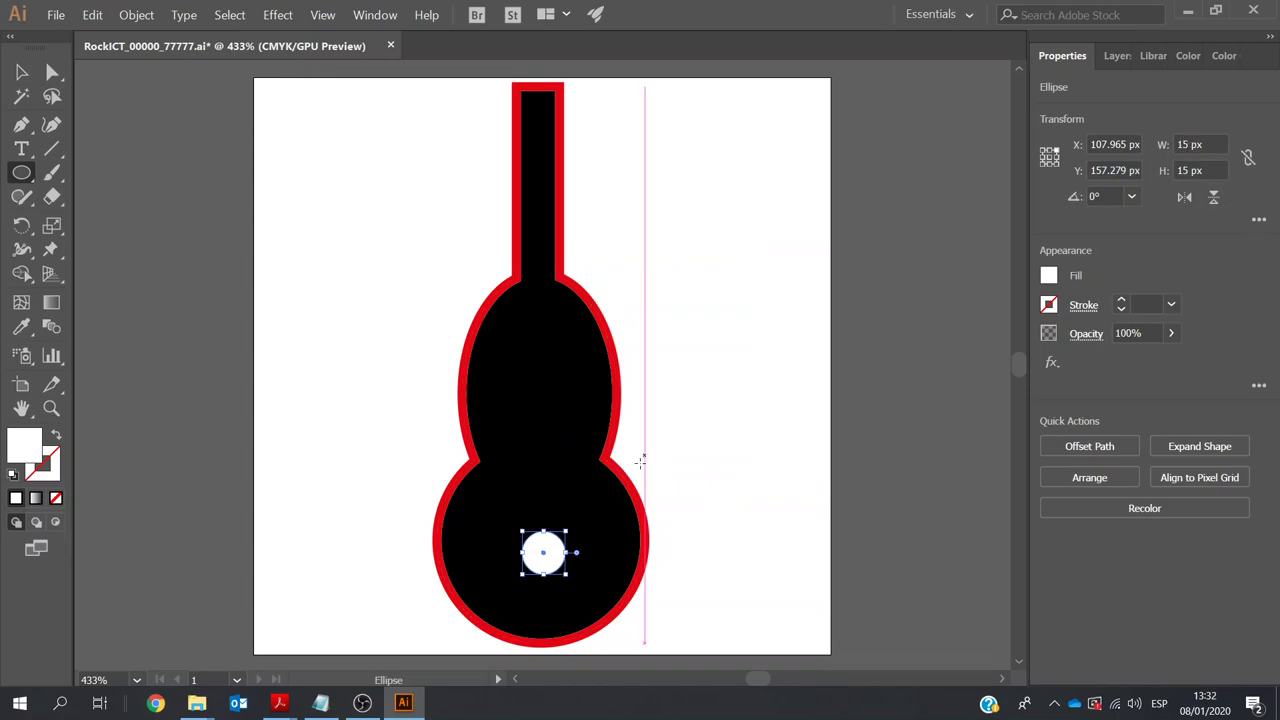
Enlarge the white circle to about 24 px and nudge it right to centre it
mouse_move(519, 530)
mouse_down()
mouse_move(503, 513)
mouse_move(534, 502)
mouse_move(566, 539)
mouse_move(496, 539)
mouse_up()
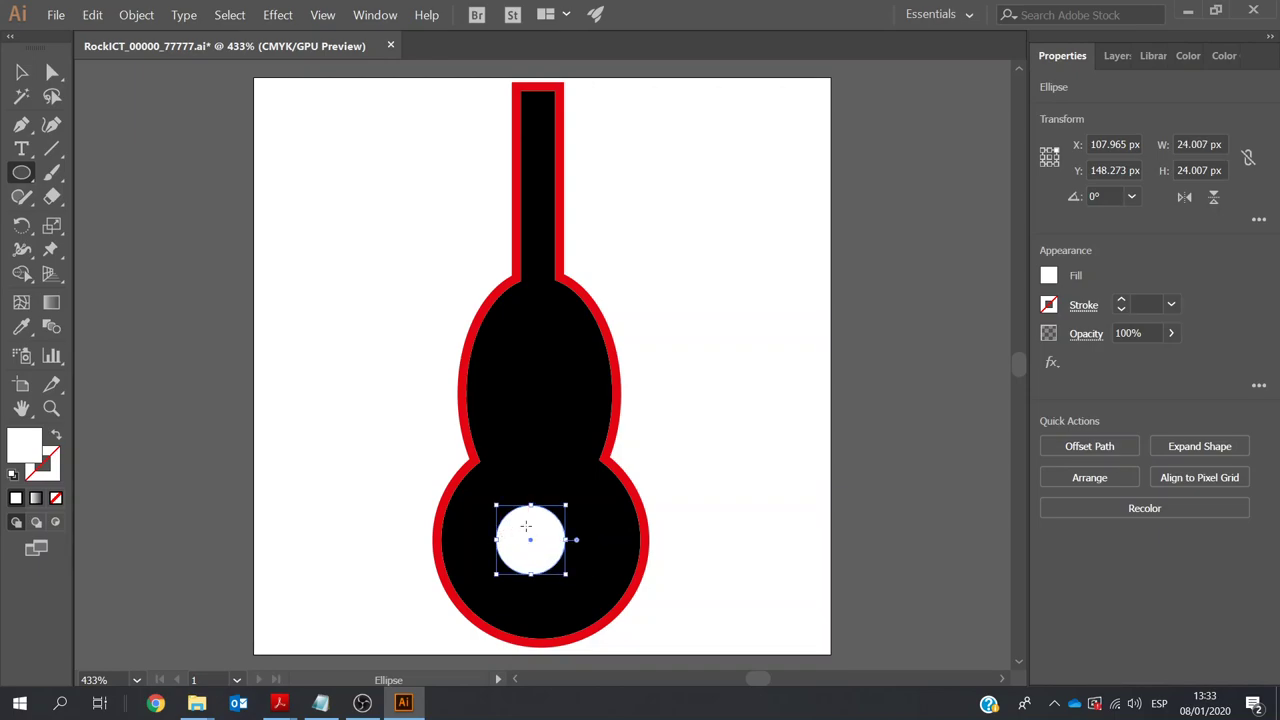
key(Right)
key(Right)
key(Right)
key(Right)
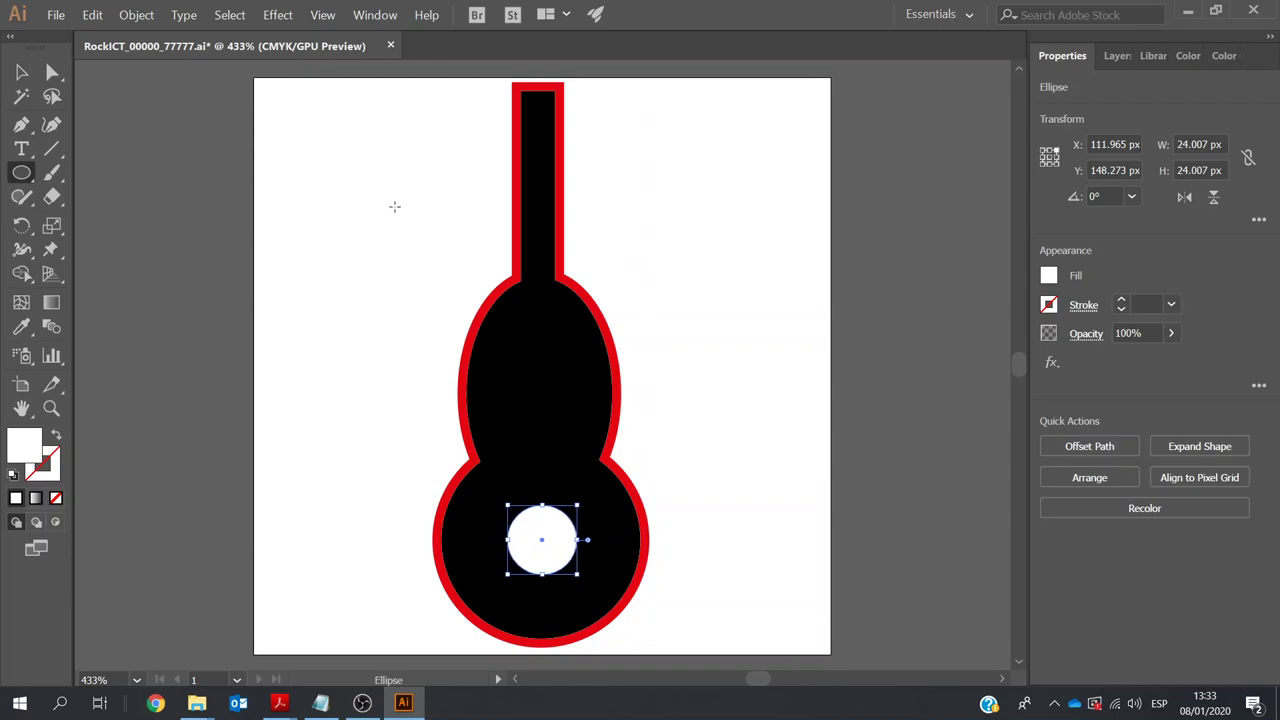
click(21, 72)
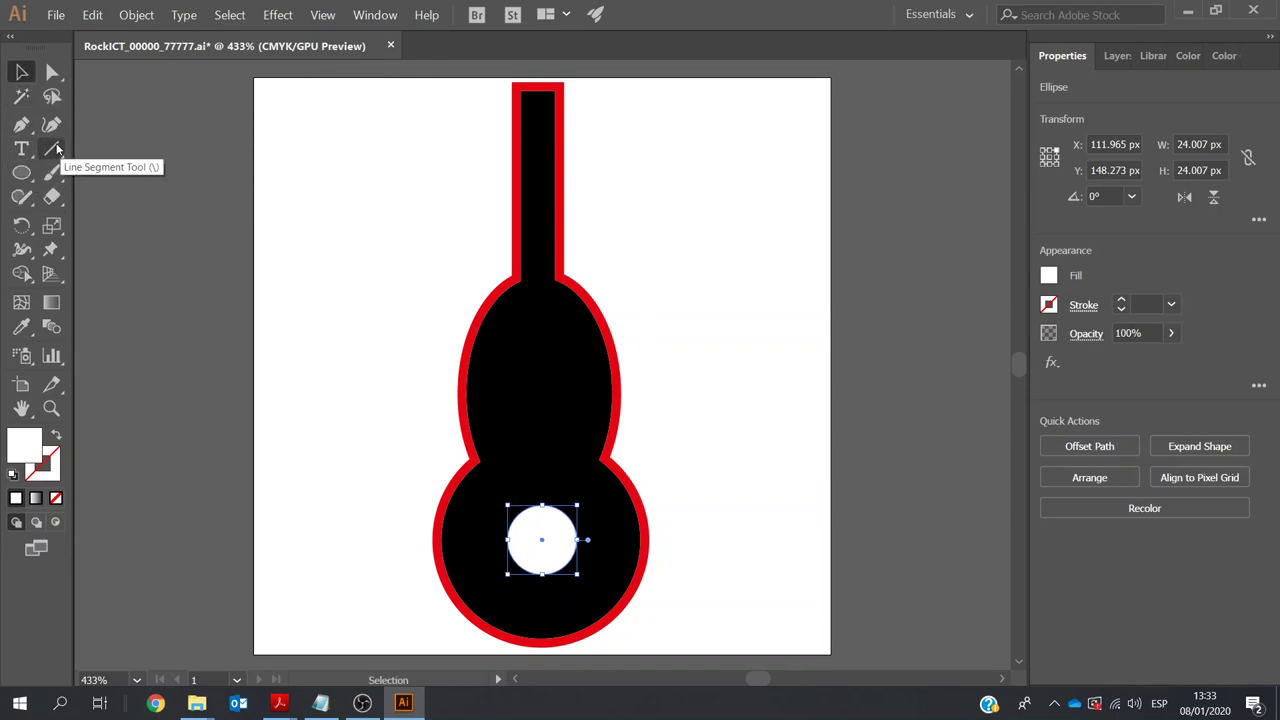
mouse_move(279, 703)
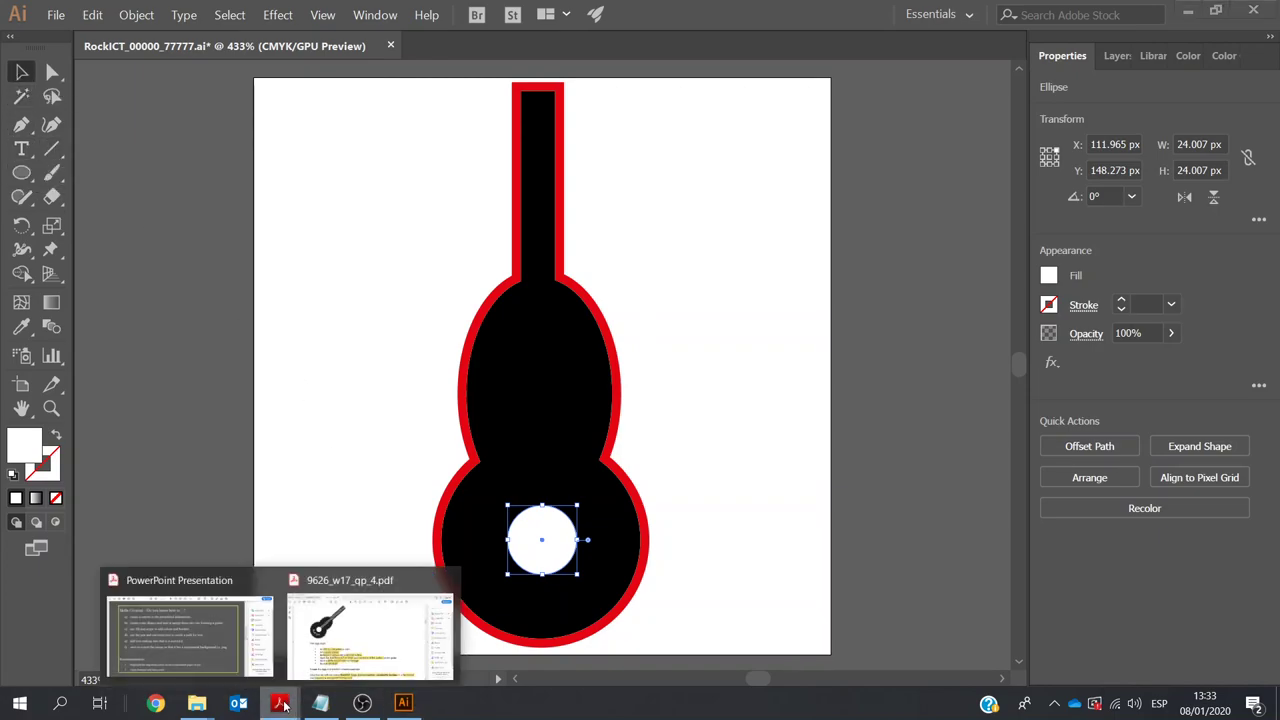
click(339, 645)
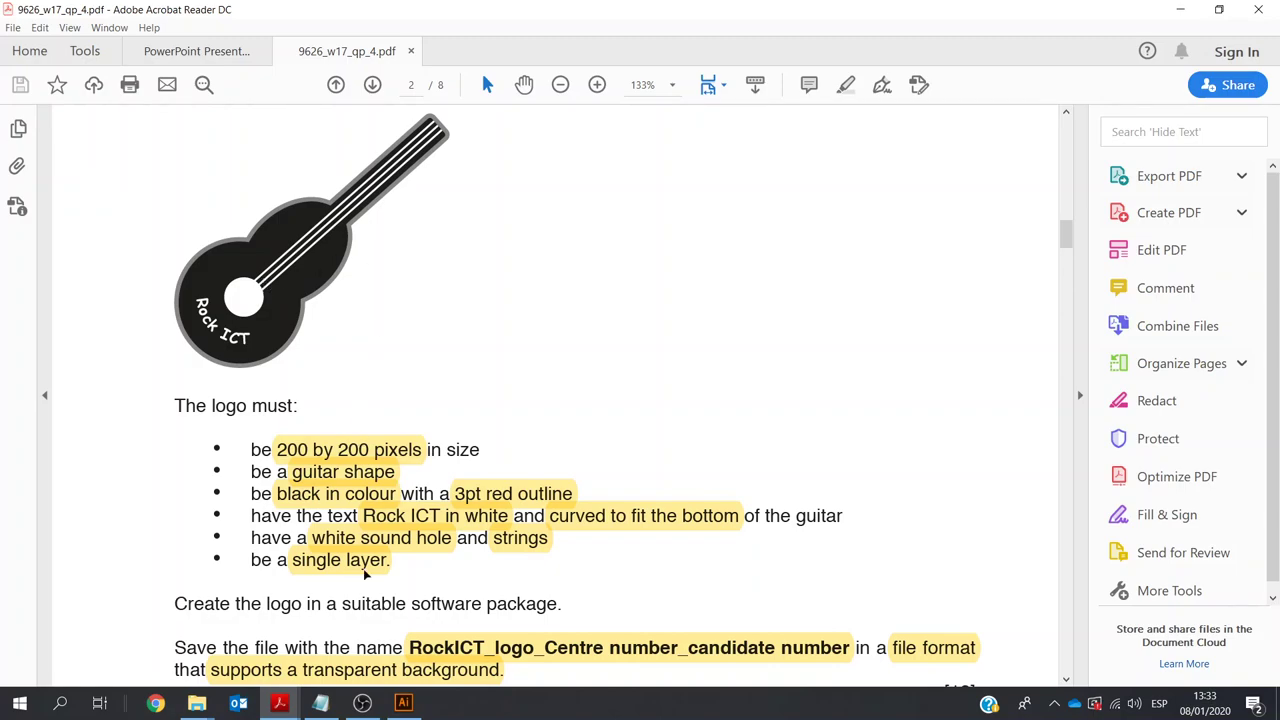
mouse_move(403, 706)
click(378, 632)
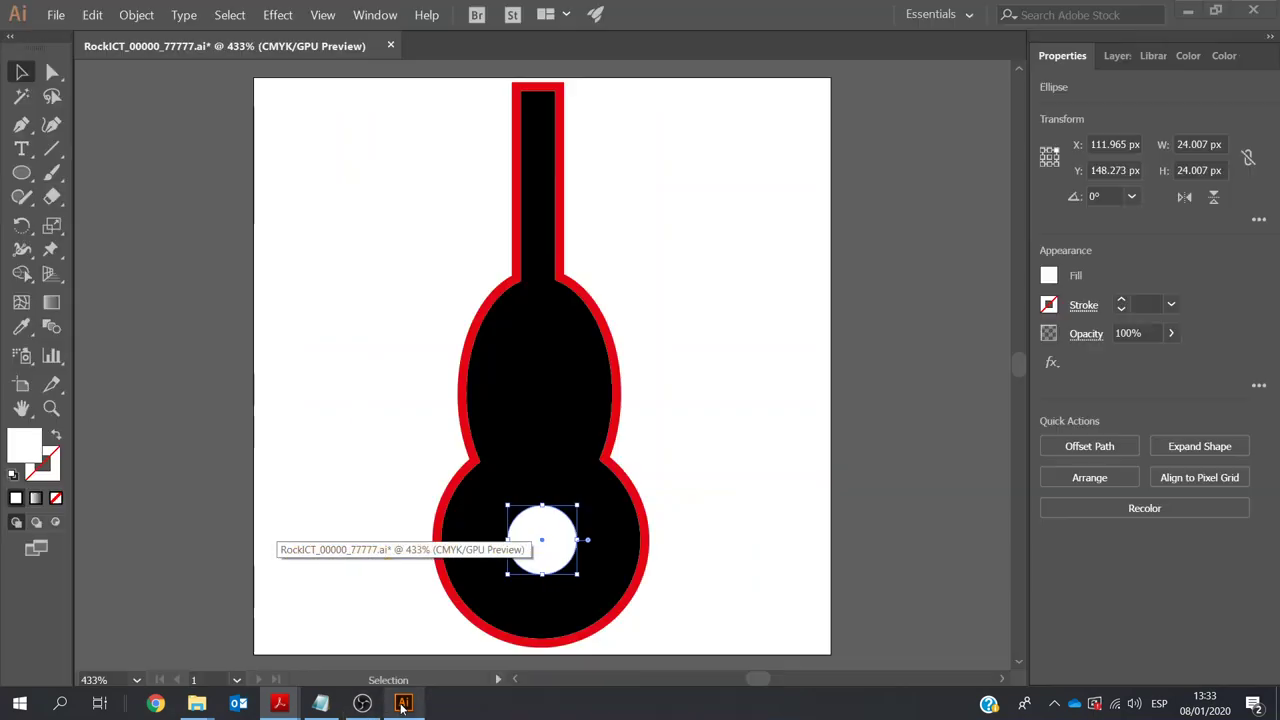
Draw a 140 px line with the Line Segment tool
click(51, 149)
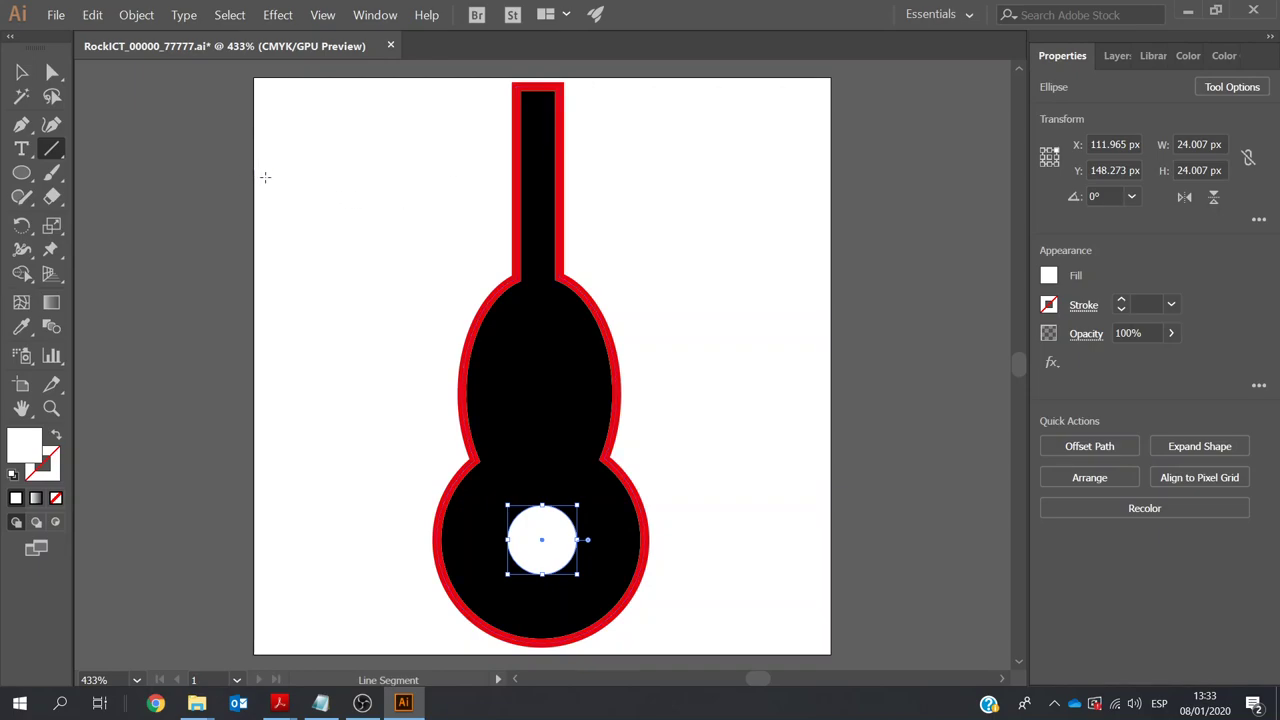
click(531, 99)
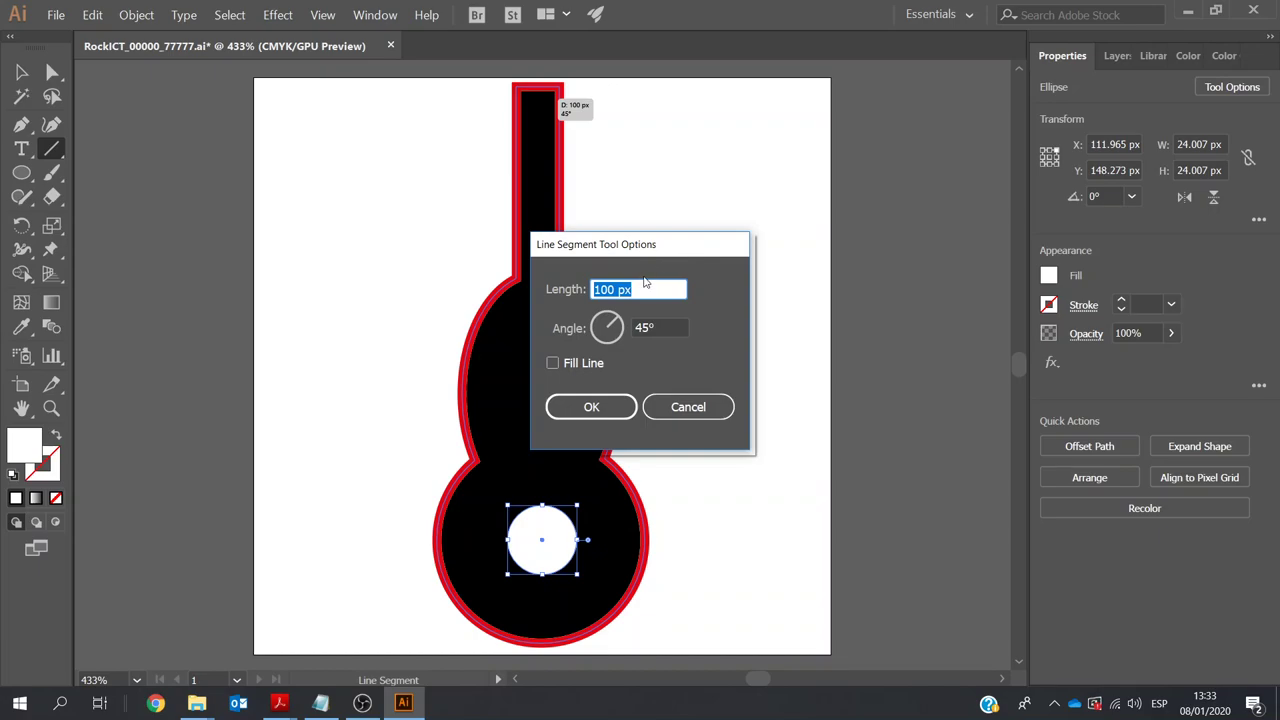
click(617, 289)
double_click(617, 289)
key(BackSpace)
text(140)
click(592, 407)
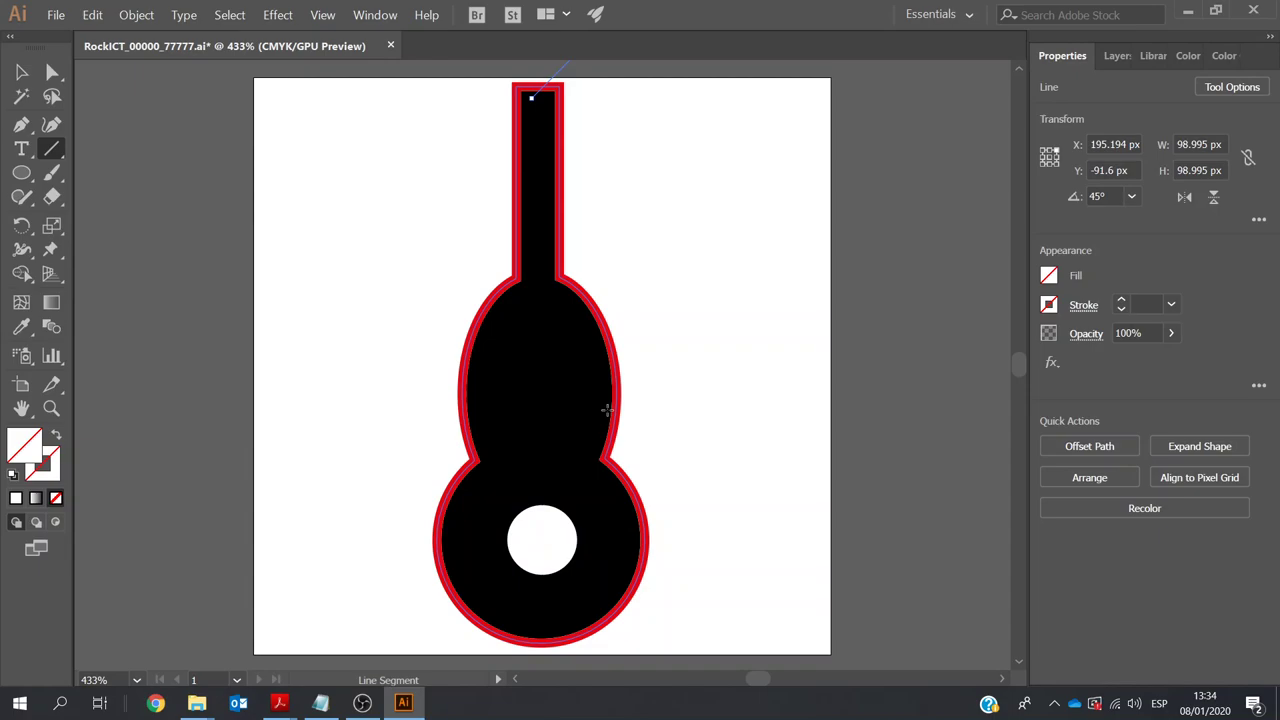
Move the line down toward the body and give it a white fill
key(Down)
key(Down)
key(Down)
key(Down)
key(Down)
key(Down)
key(Down)
key(Down)
key(Down)
key(Down)
key(Down)
key(Down)
key(Down)
key(Down)
key(Down)
key(Down)
key(Down)
key(Down)
key(Down)
key(Down)
key(Down)
key(Down)
key(Down)
key(Down)
key(Down)
key(Down)
key(Down)
key(Down)
key(Down)
key(Down)
key(Down)
key(Down)
key(Down)
key(Down)
key(Down)
key(Down)
key(Down)
key(Down)
key(Down)
key(Down)
key(Down)
key(Down)
key(Down)
key(Down)
key(Down)
key(Down)
key(Down)
key(Down)
key(Down)
key(Down)
key(Down)
key(Down)
key(Down)
key(Down)
key(Down)
key(Down)
key(Down)
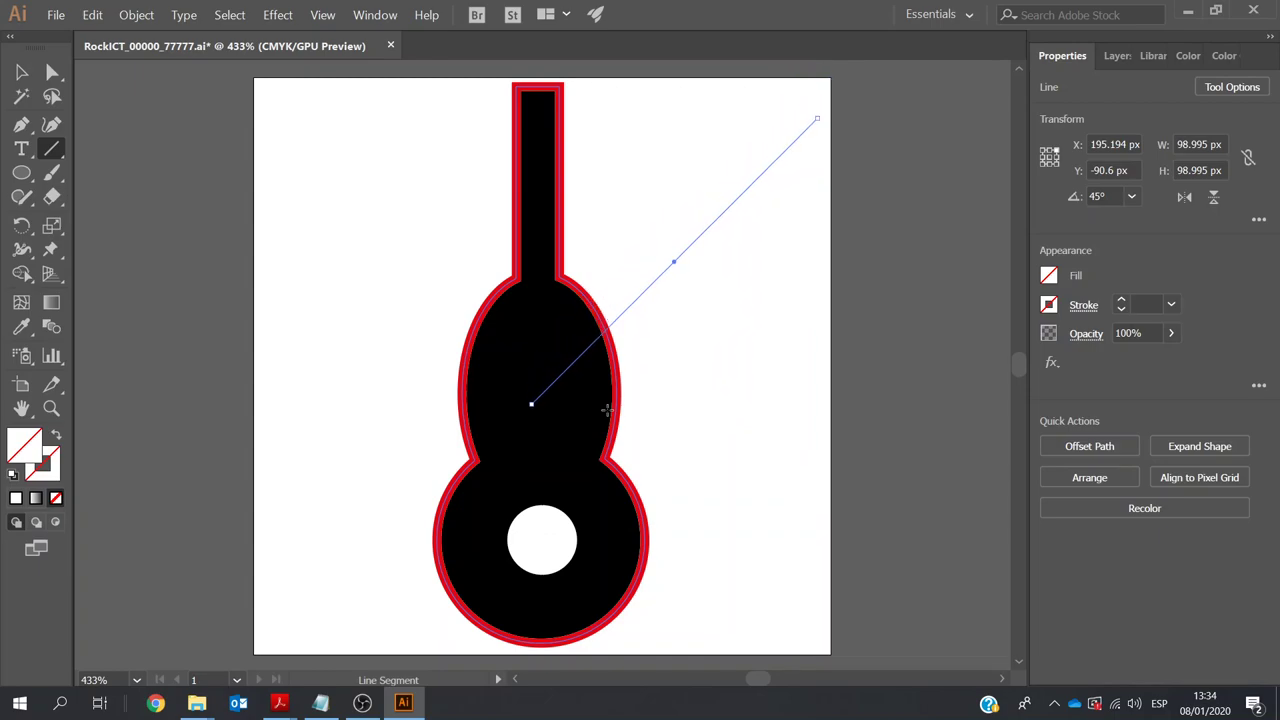
key(Down)
key(Down)
key(Down)
key(Down)
key(Down)
key(Down)
key(Down)
key(Down)
key(Down)
key(Down)
key(Down)
key(Down)
key(Down)
key(Down)
key(Down)
key(Down)
key(Down)
key(Down)
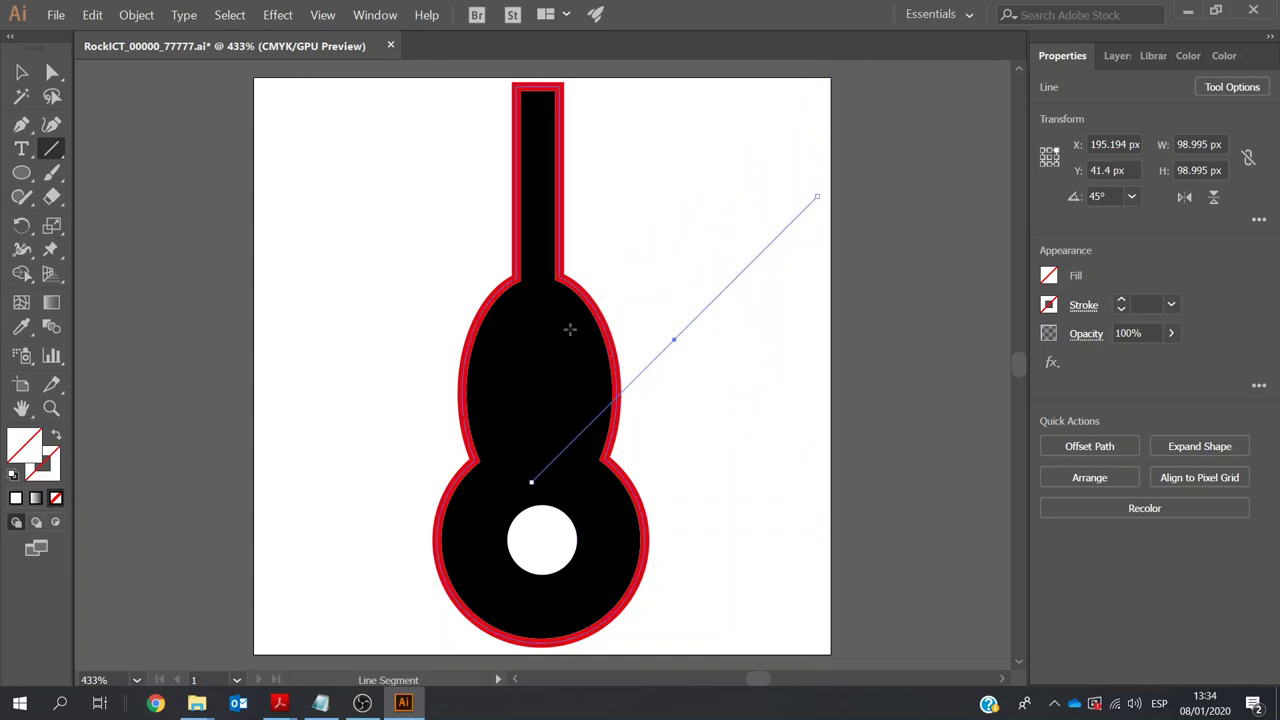
click(1050, 277)
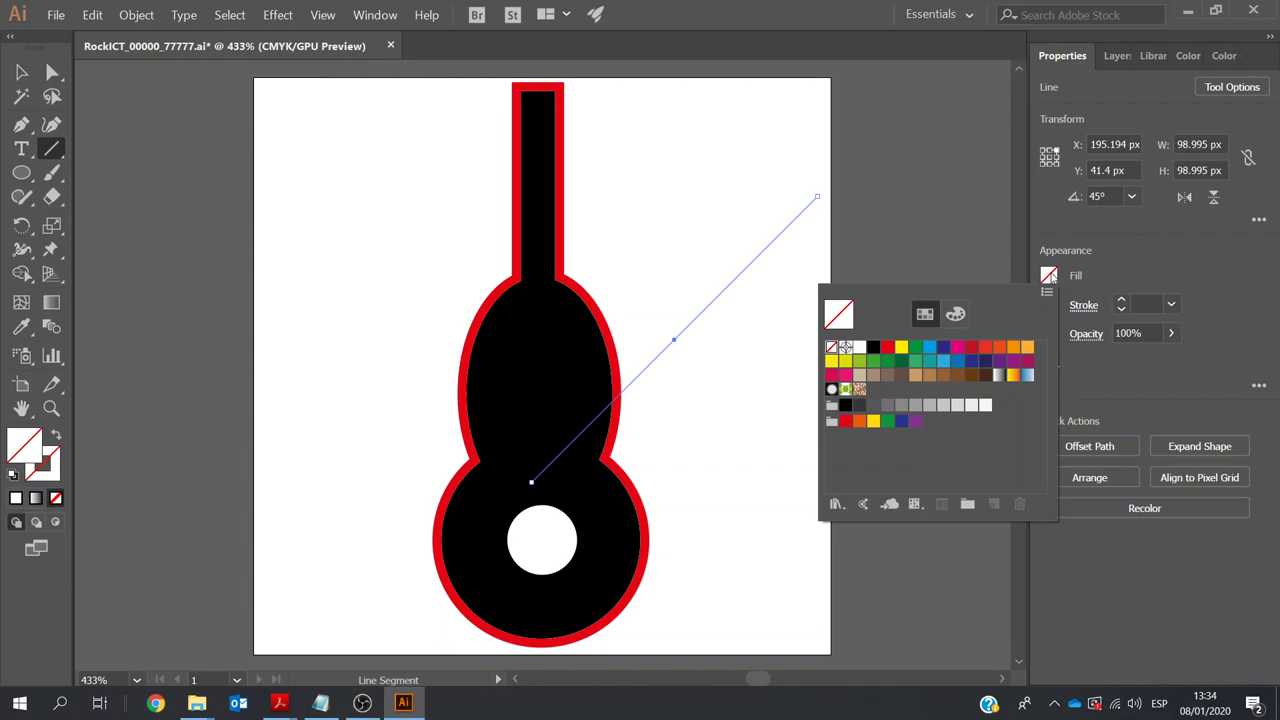
click(860, 348)
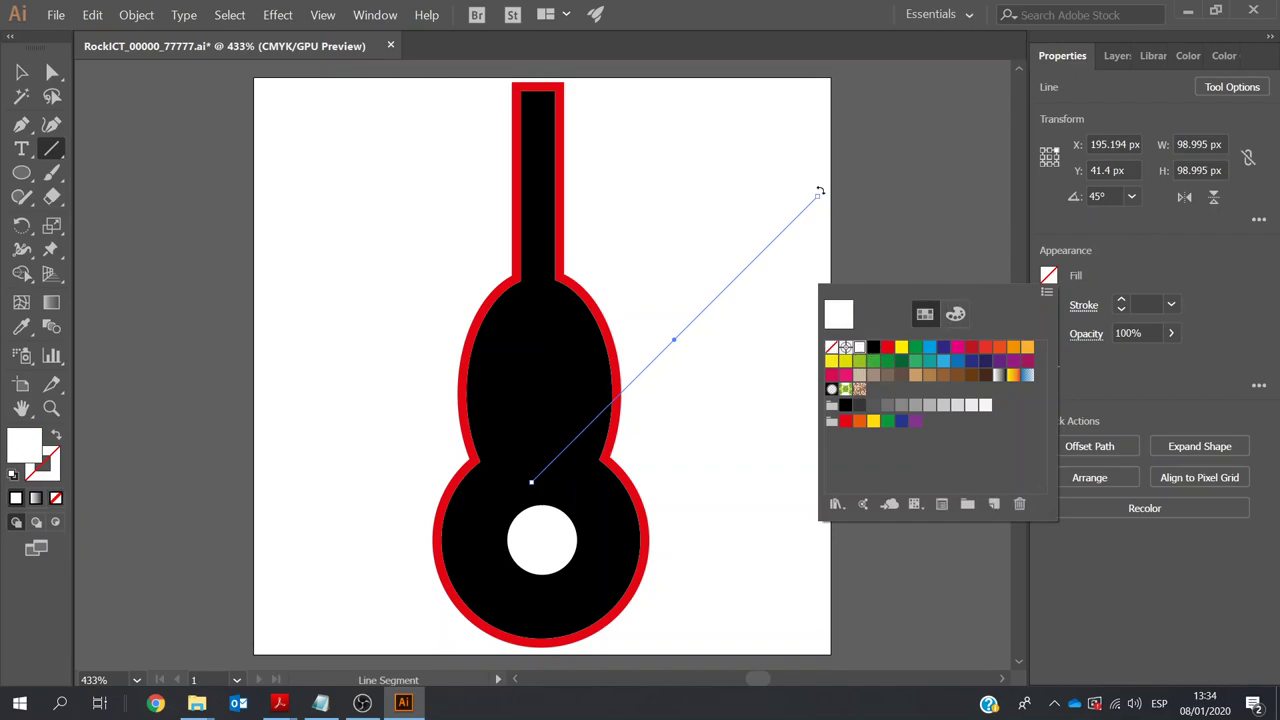
click(789, 151)
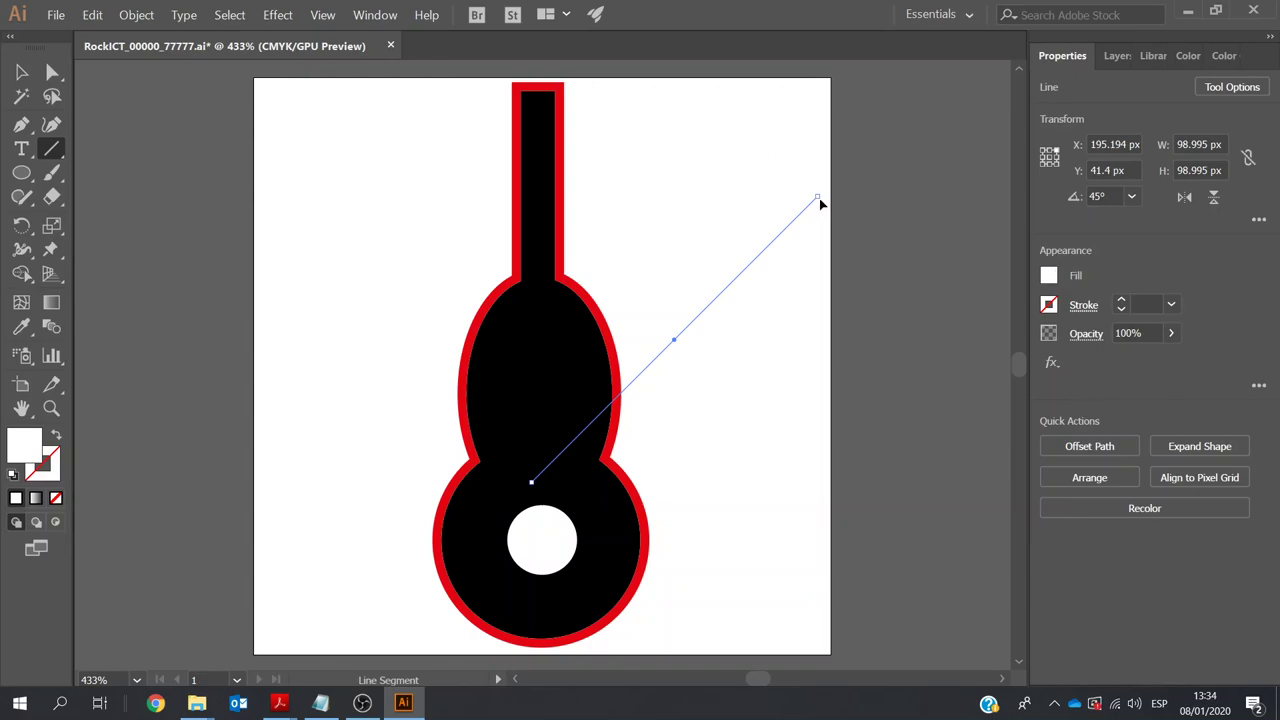
Stand the line vertical, centre it on the neck, and extend it to the sound hole
drag(819, 198, 671, 137)
key(Left)
key(Left)
key(Left)
key(Left)
key(Left)
key(Left)
key(Left)
key(Left)
key(Left)
key(Left)
key(Left)
key(Left)
key(Left)
key(Left)
key(Left)
key(Left)
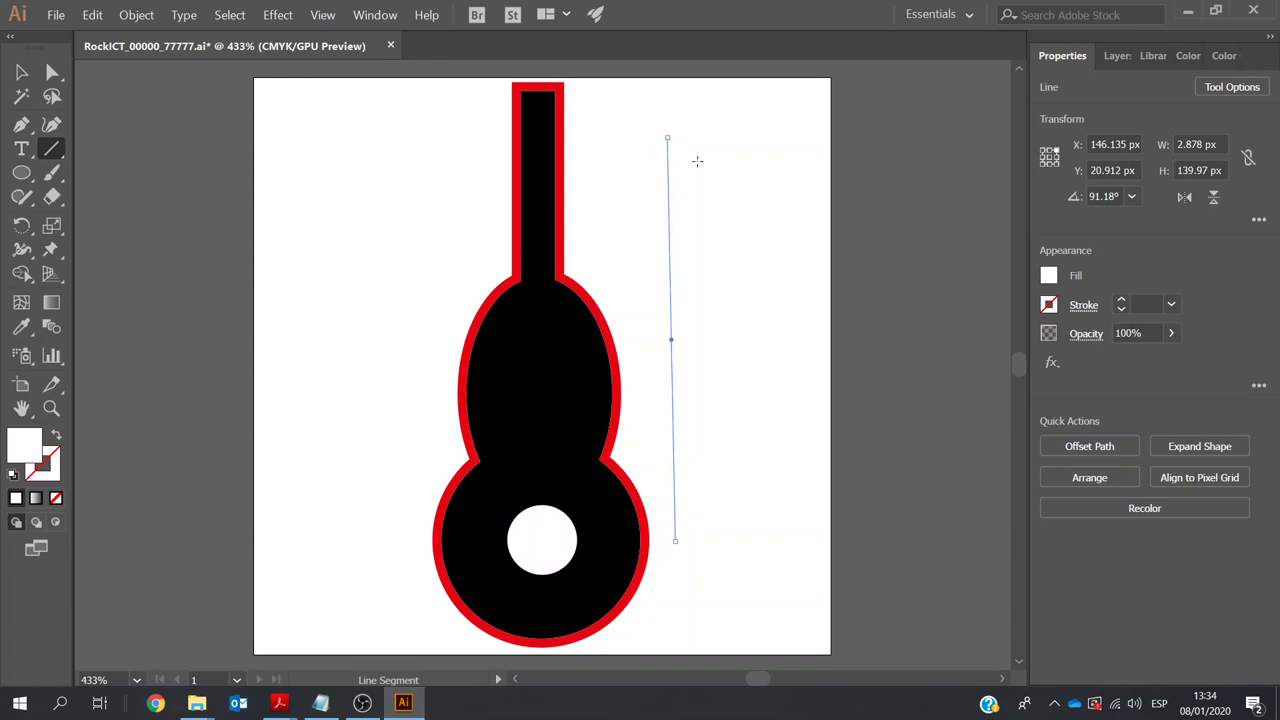
key(Left)
key(Left)
key(Left)
key(Left)
key(Left)
key(Left)
key(Left)
key(Left)
key(Left)
key(Left)
key(Left)
key(Left)
key(Left)
key(Left)
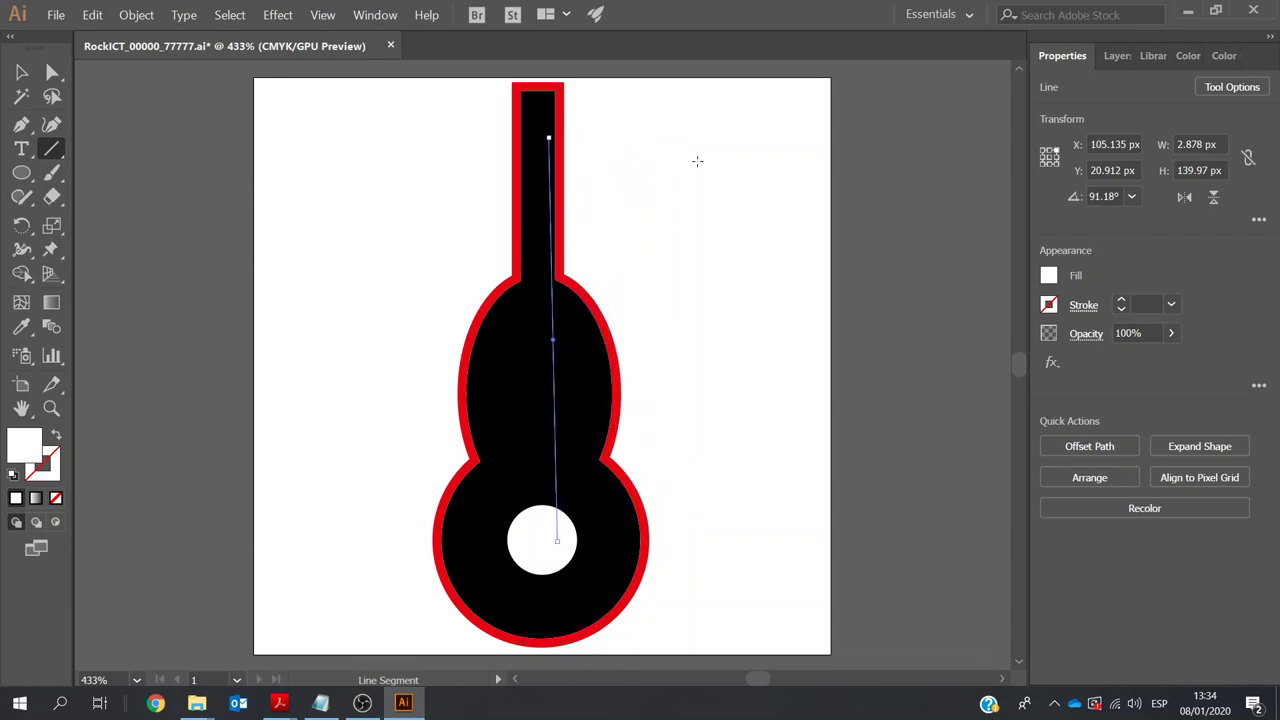
key(Left)
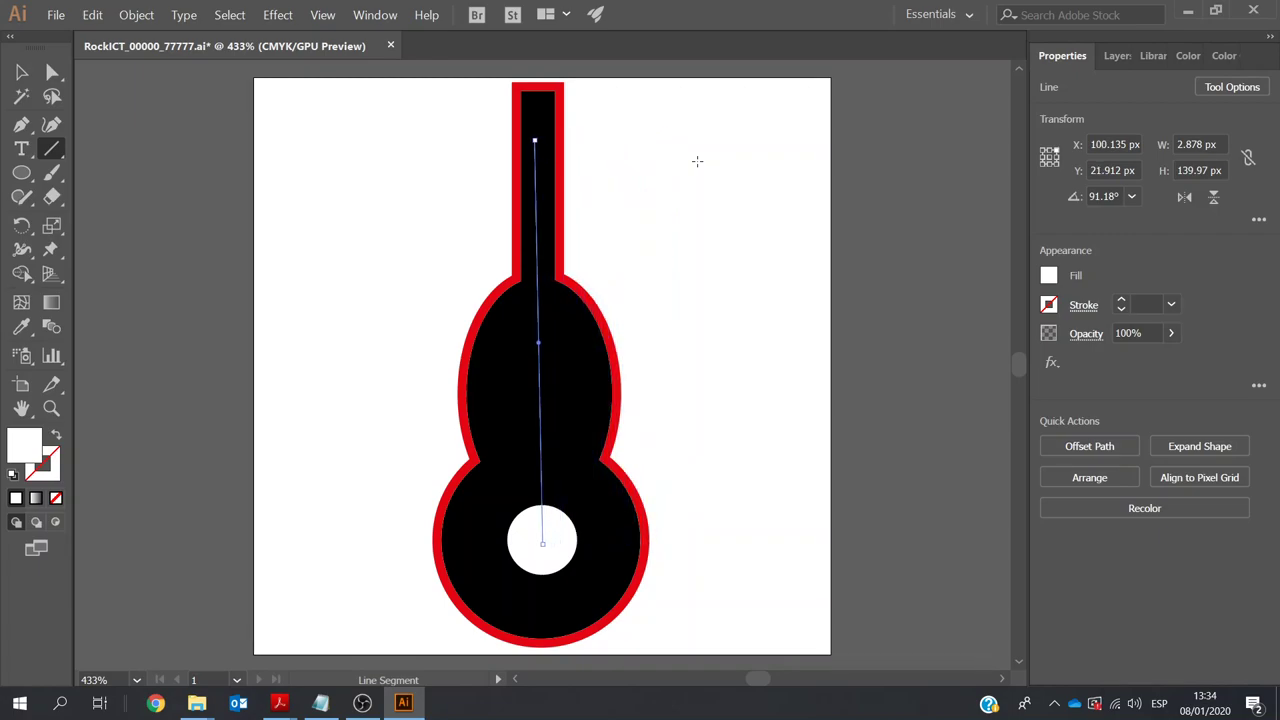
key(Up)
key(Up)
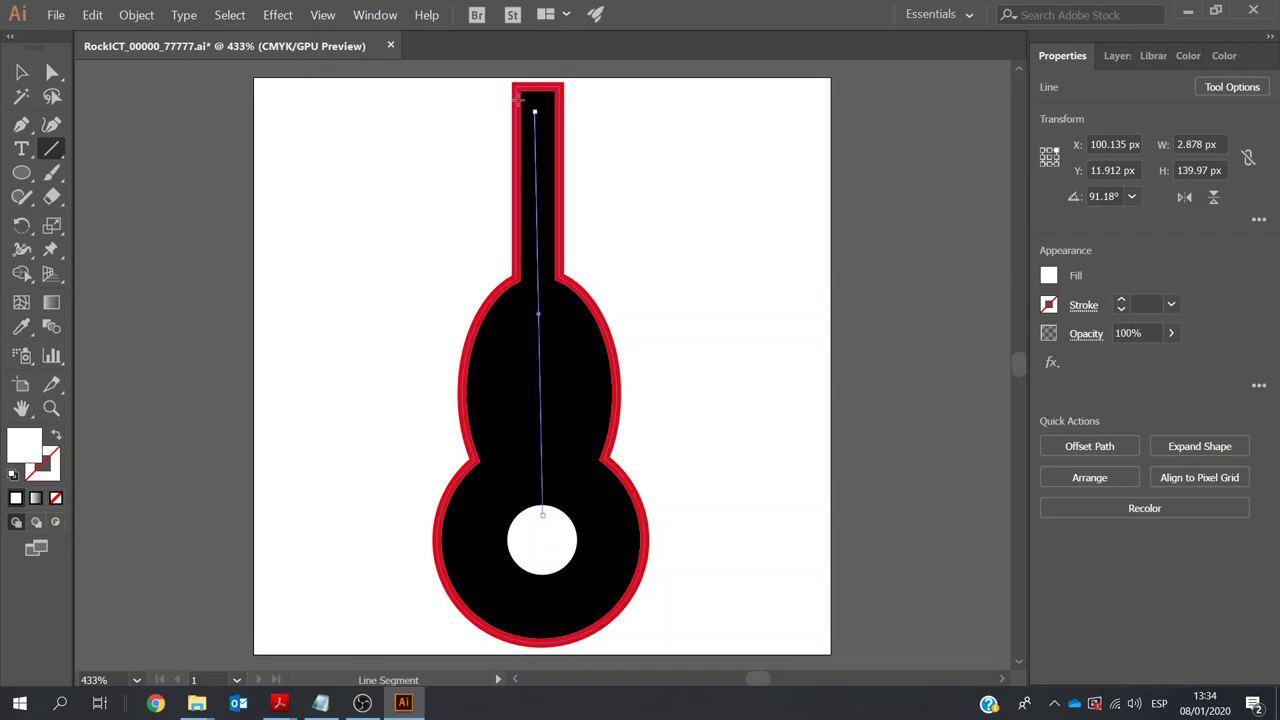
drag(534, 100, 538, 110)
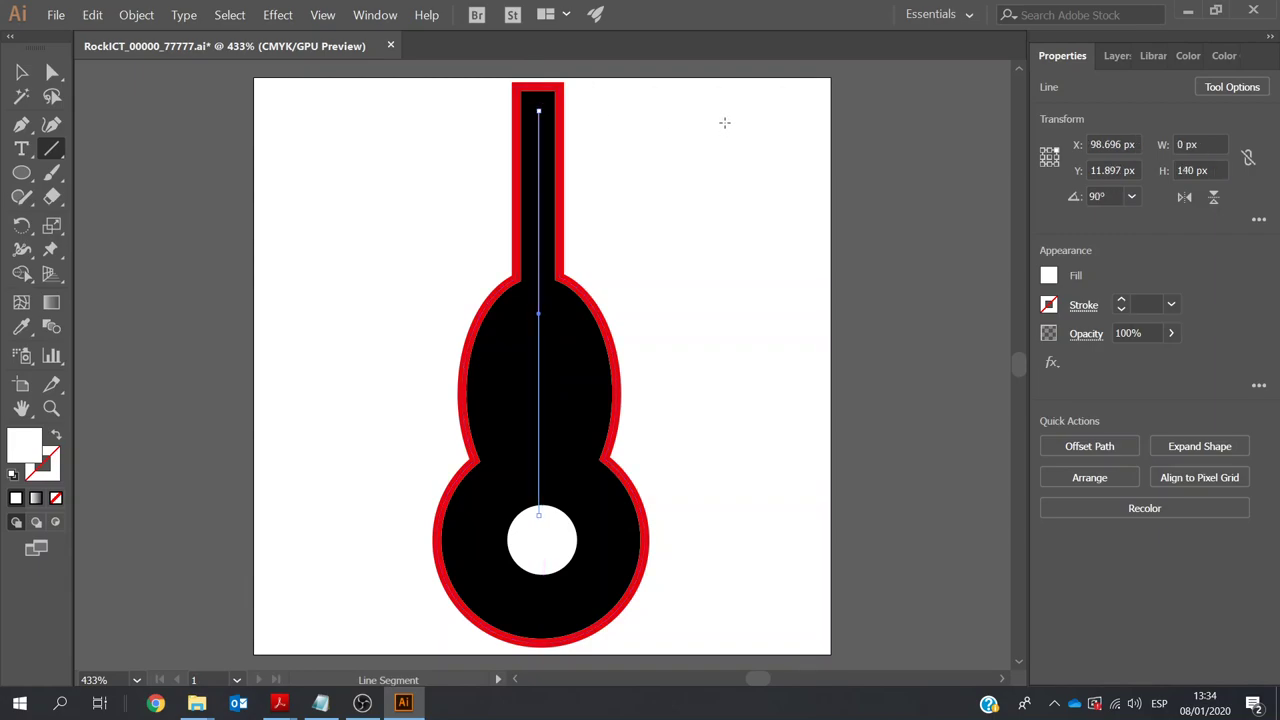
key(Left)
key(Left)
key(Up)
key(Up)
key(Up)
key(Up)
key(Up)
key(Up)
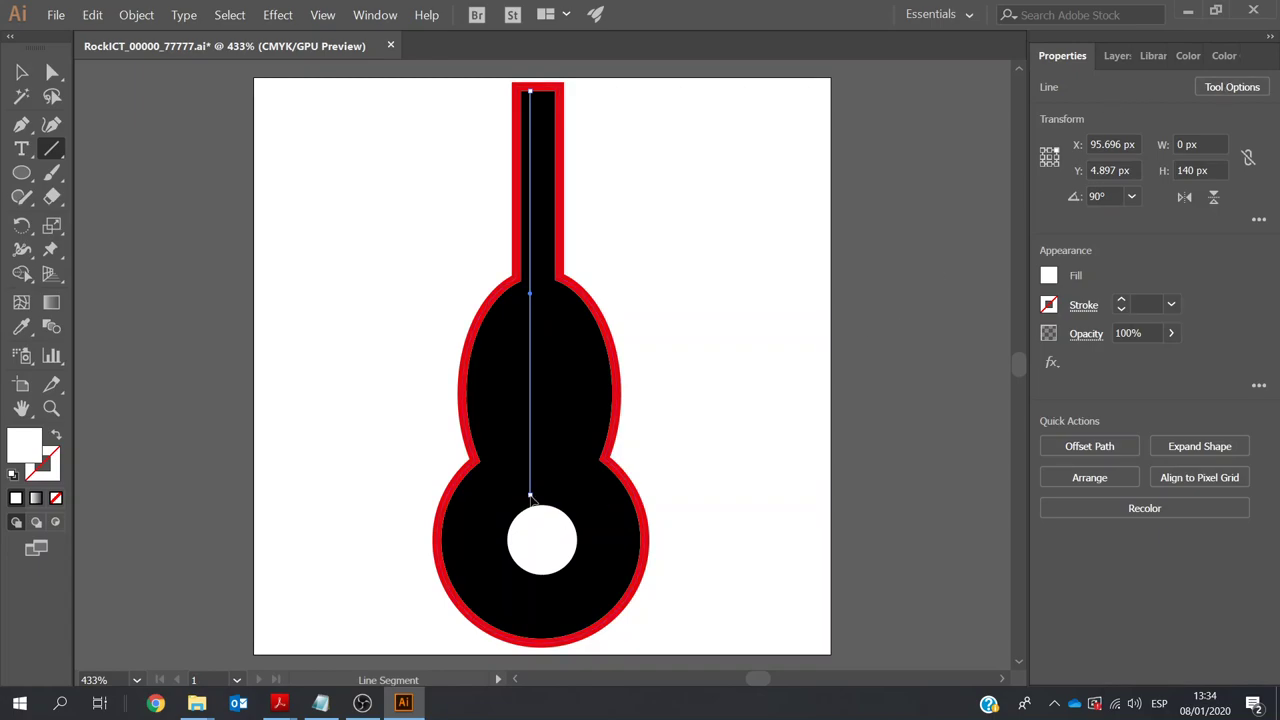
drag(530, 494, 528, 512)
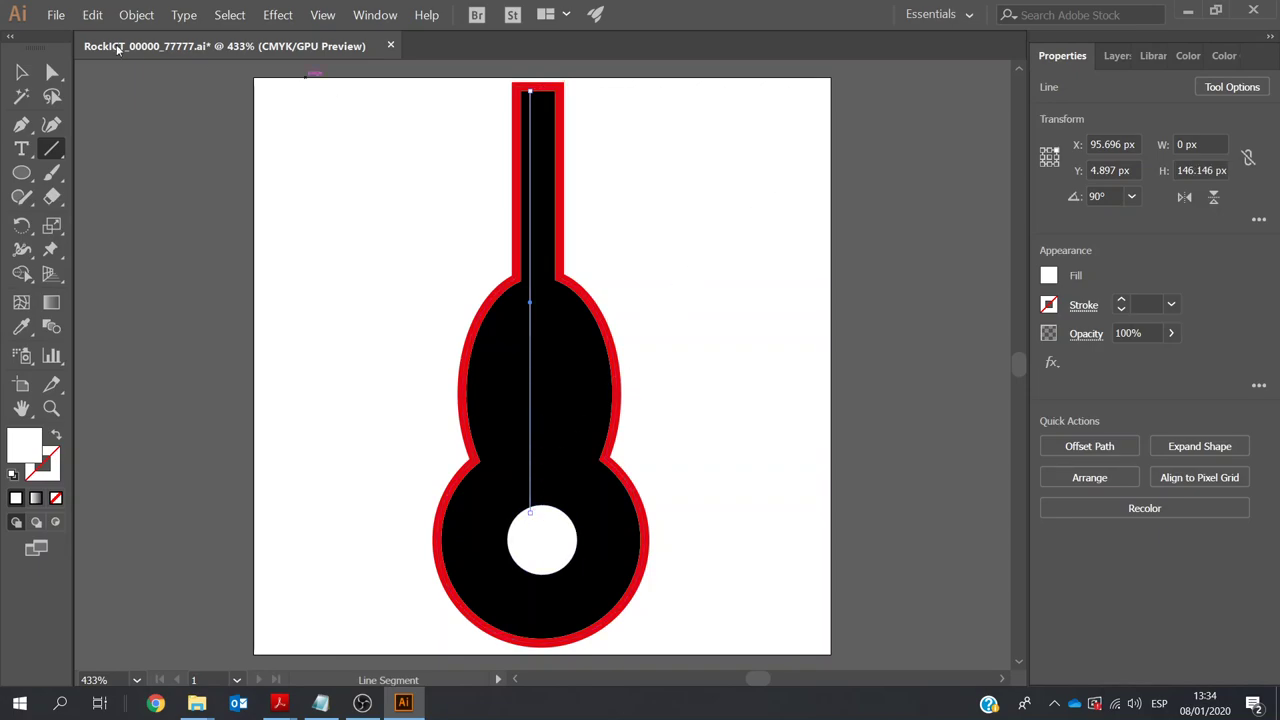
Select the neck line and give it a white 1 pt stroke
click(22, 75)
click(330, 163)
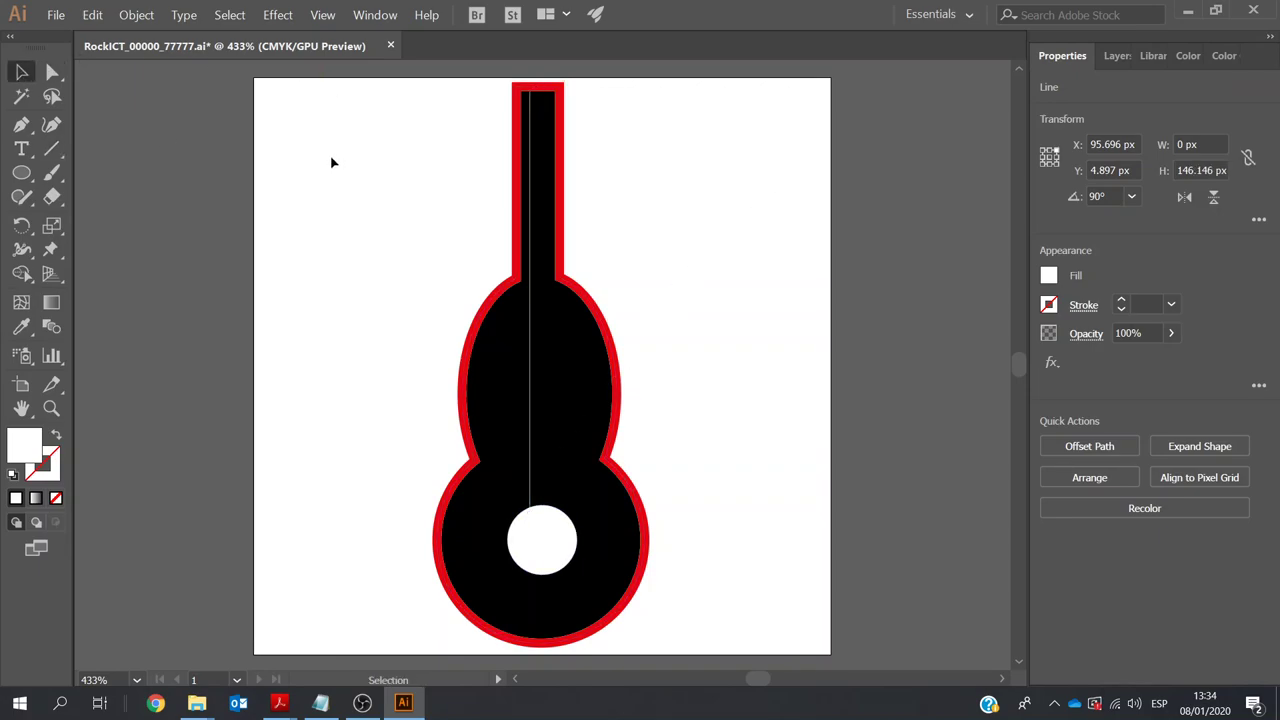
click(532, 338)
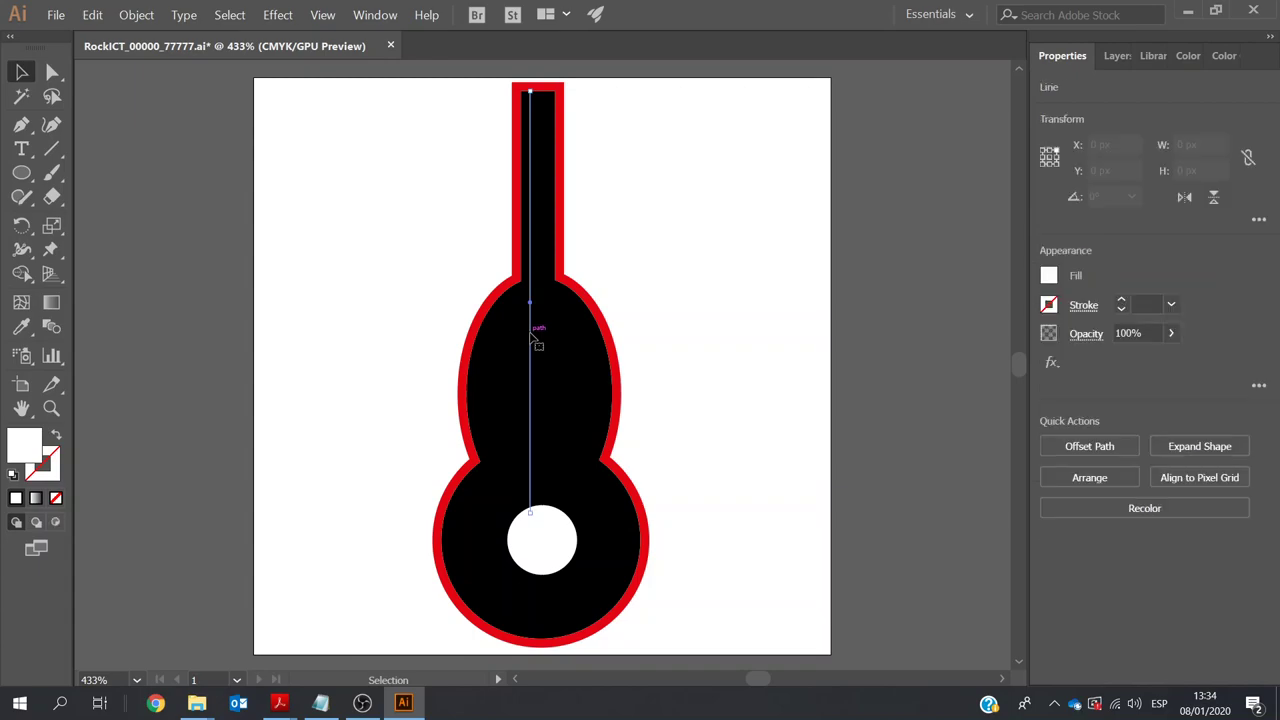
click(1049, 305)
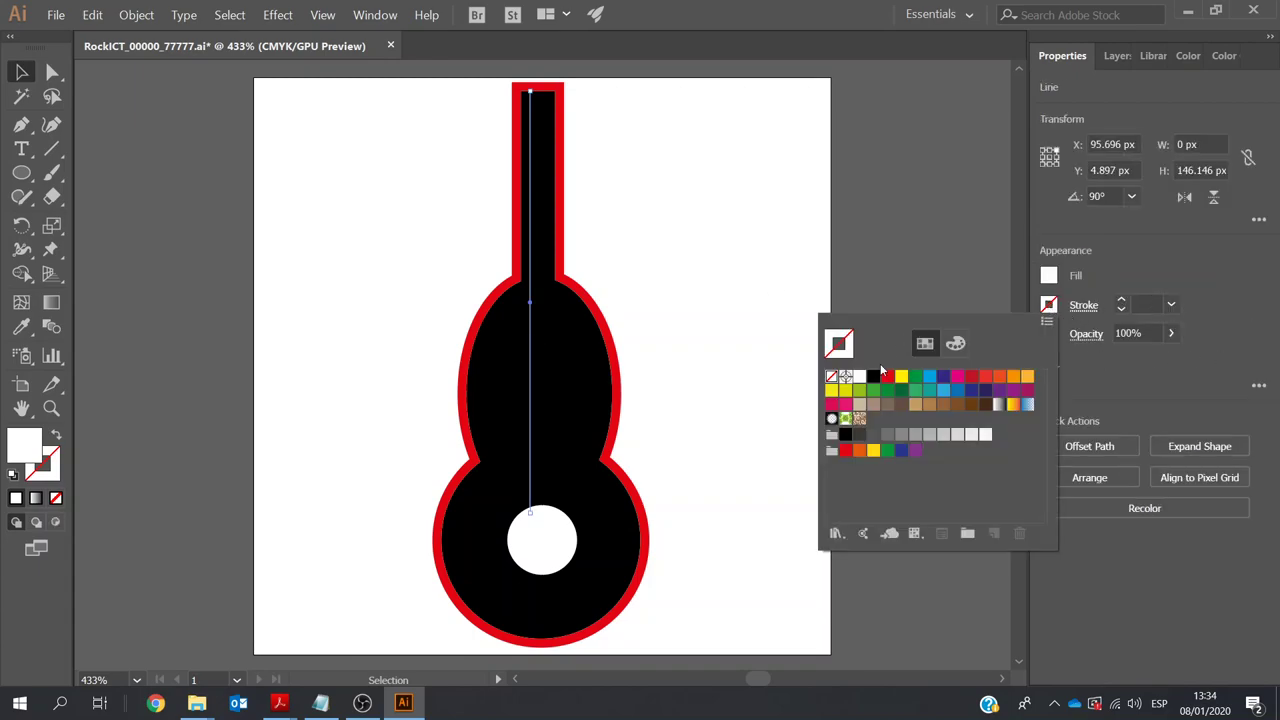
click(860, 377)
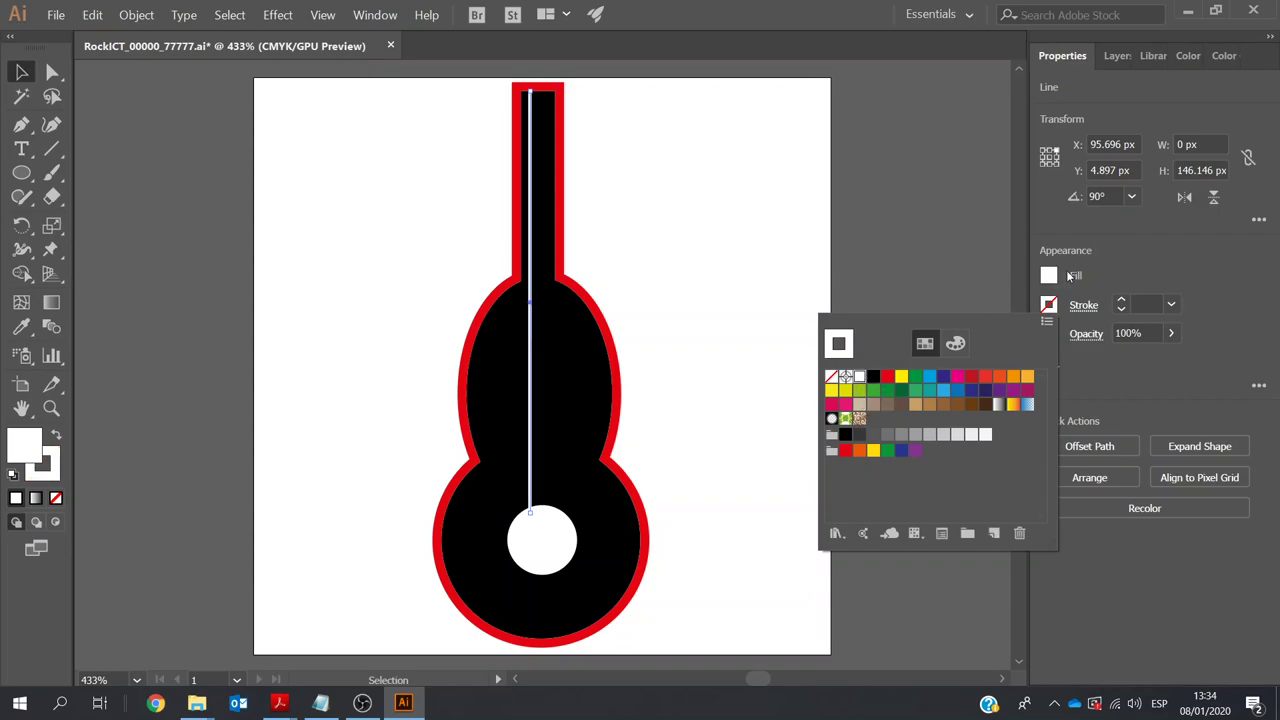
click(1160, 255)
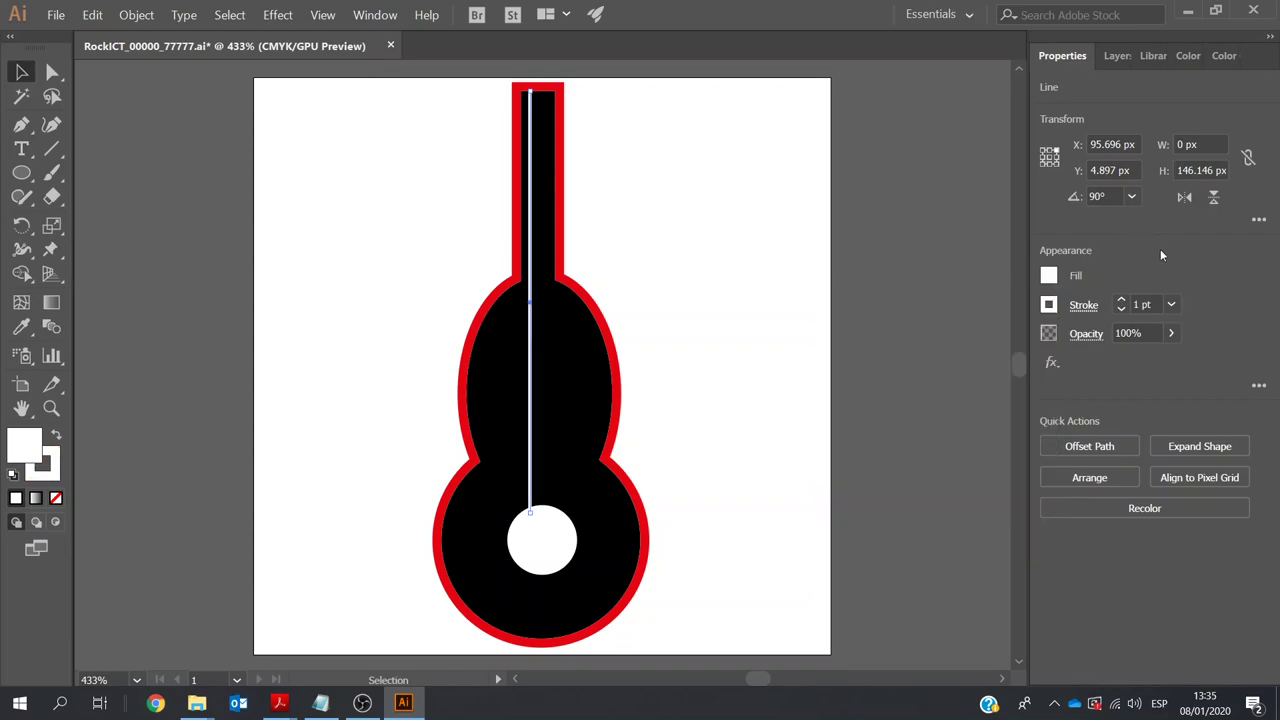
click(910, 276)
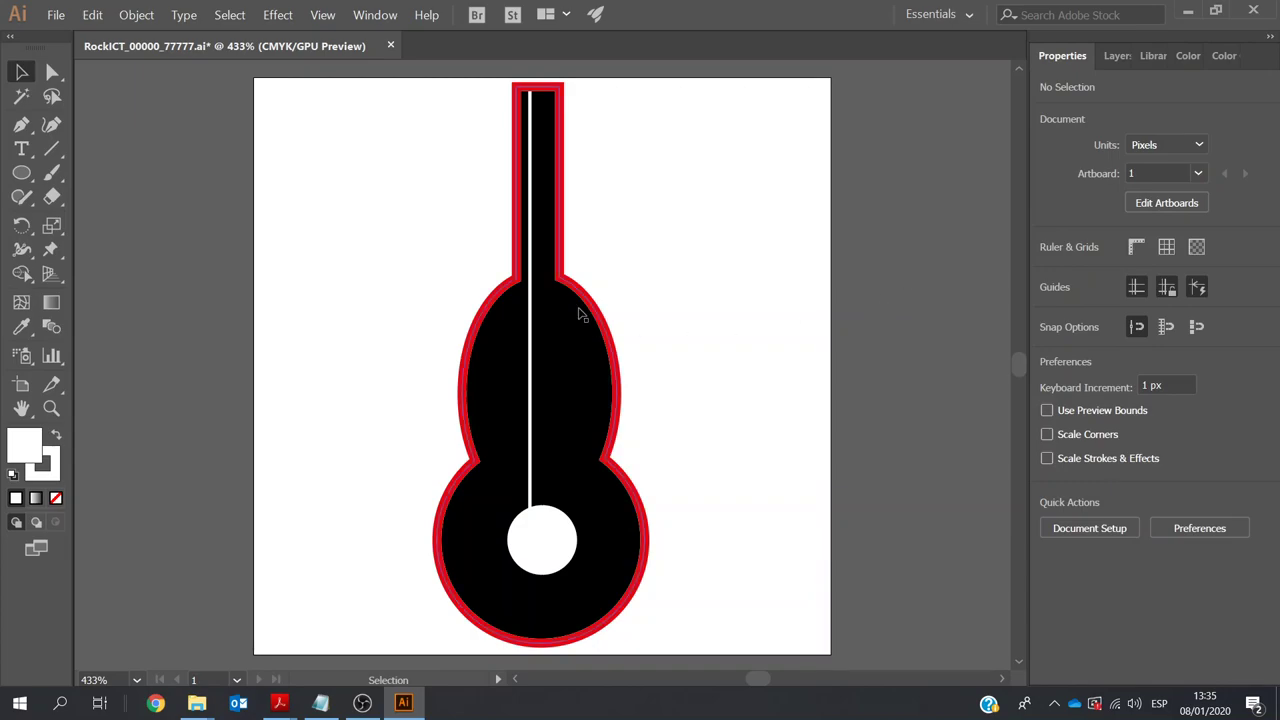
click(527, 363)
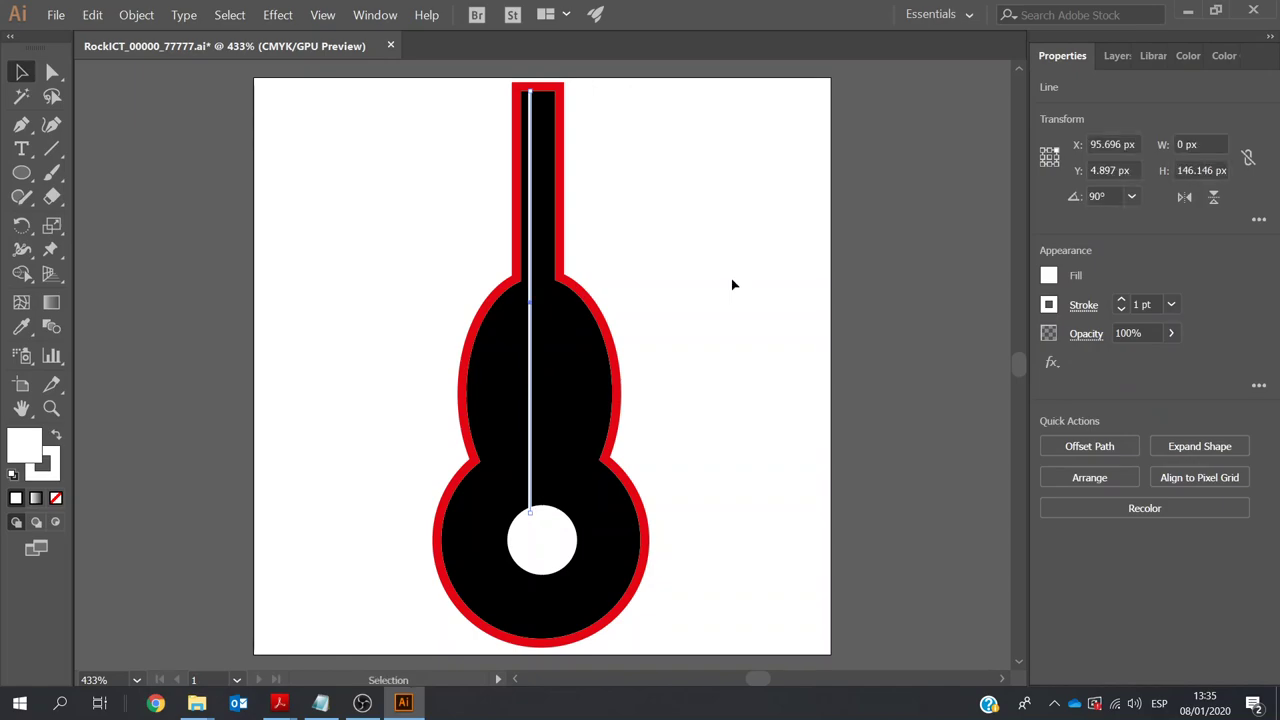
Paste a second white string and position it right of the first
key(ctrl+v)
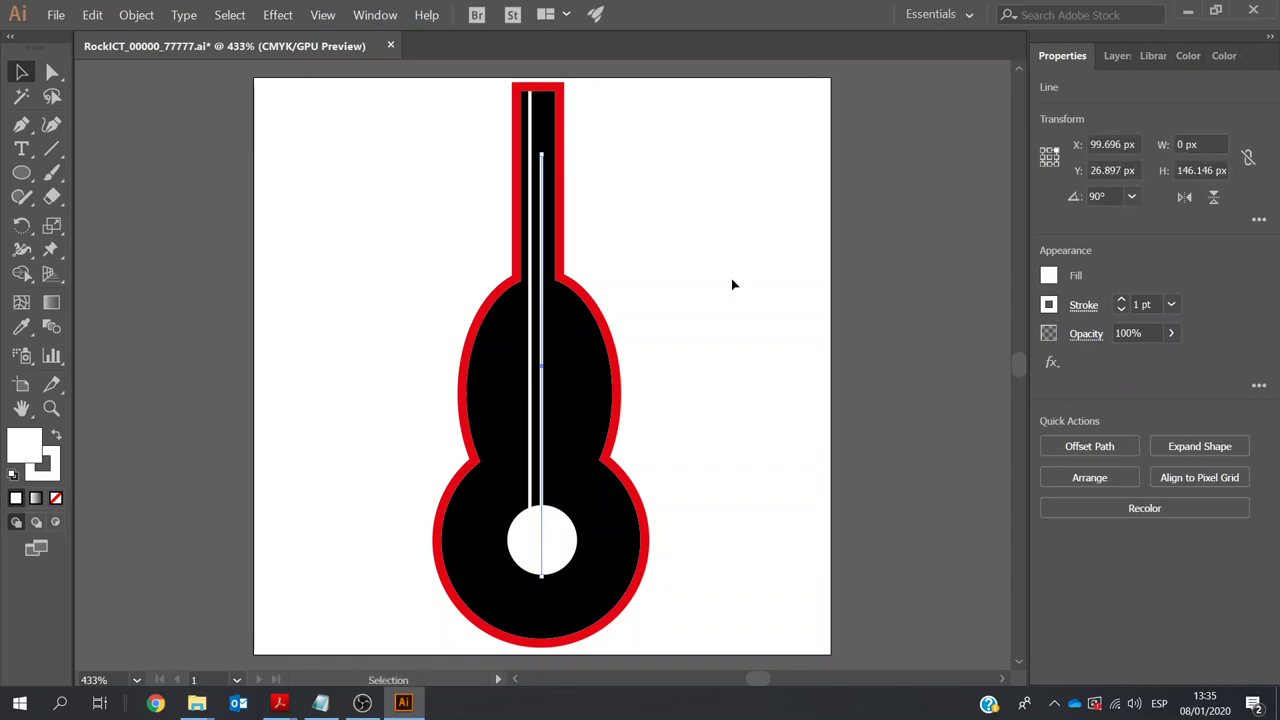
key(Up)
key(Up)
key(Up)
key(Up)
key(Up)
key(Up)
key(Up)
key(Up)
key(Up)
key(Up)
key(Up)
key(Up)
key(Up)
key(Up)
key(Up)
key(Up)
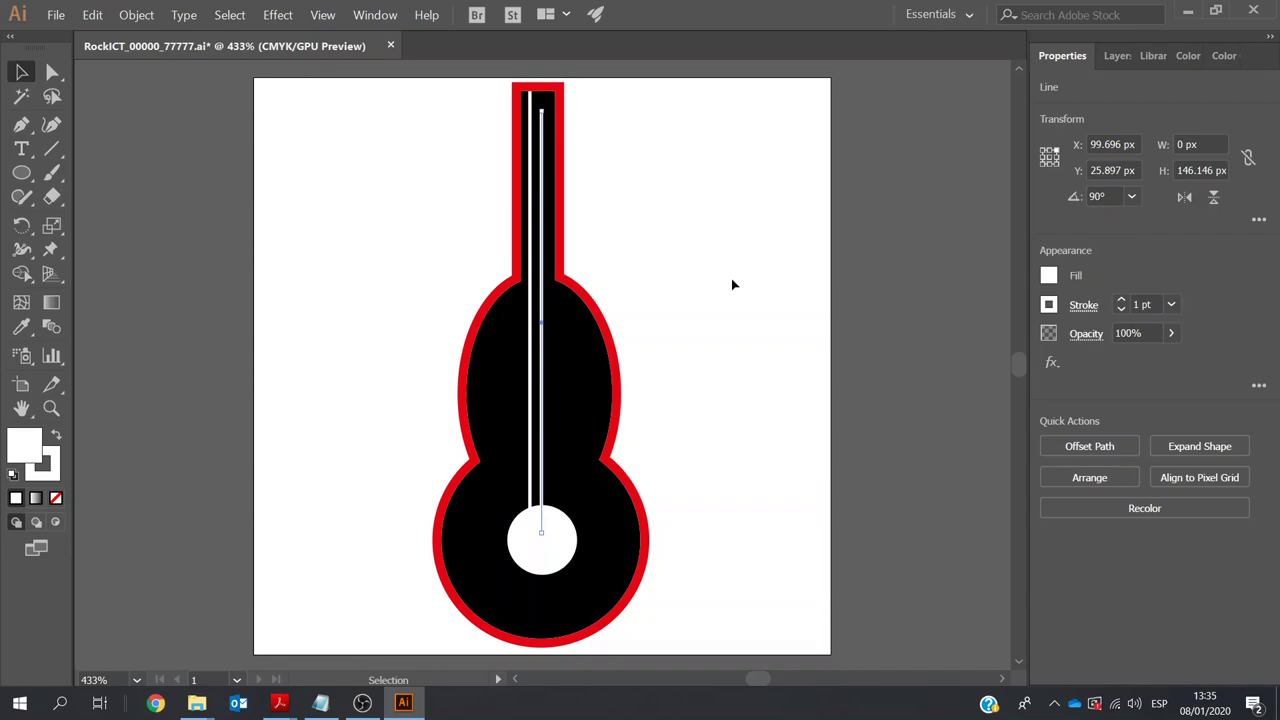
key(Up)
key(Up)
key(Up)
key(Up)
key(Up)
key(Up)
key(Right)
key(Right)
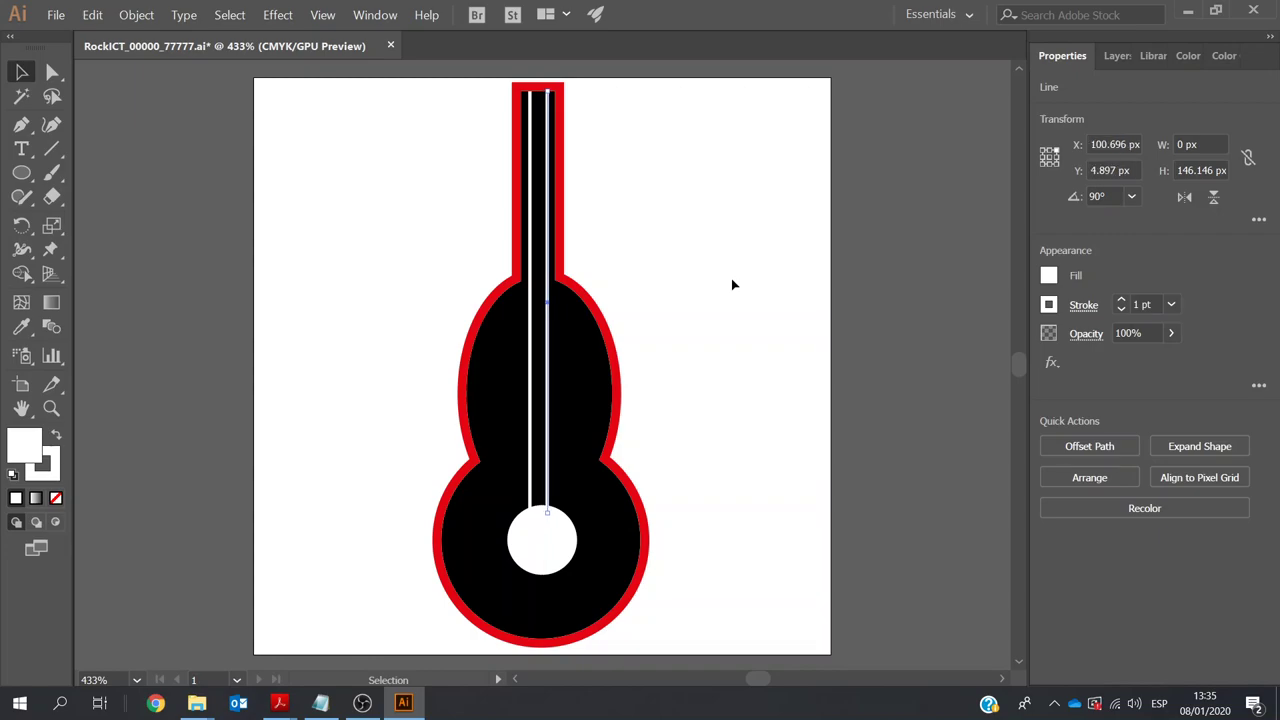
key(Right)
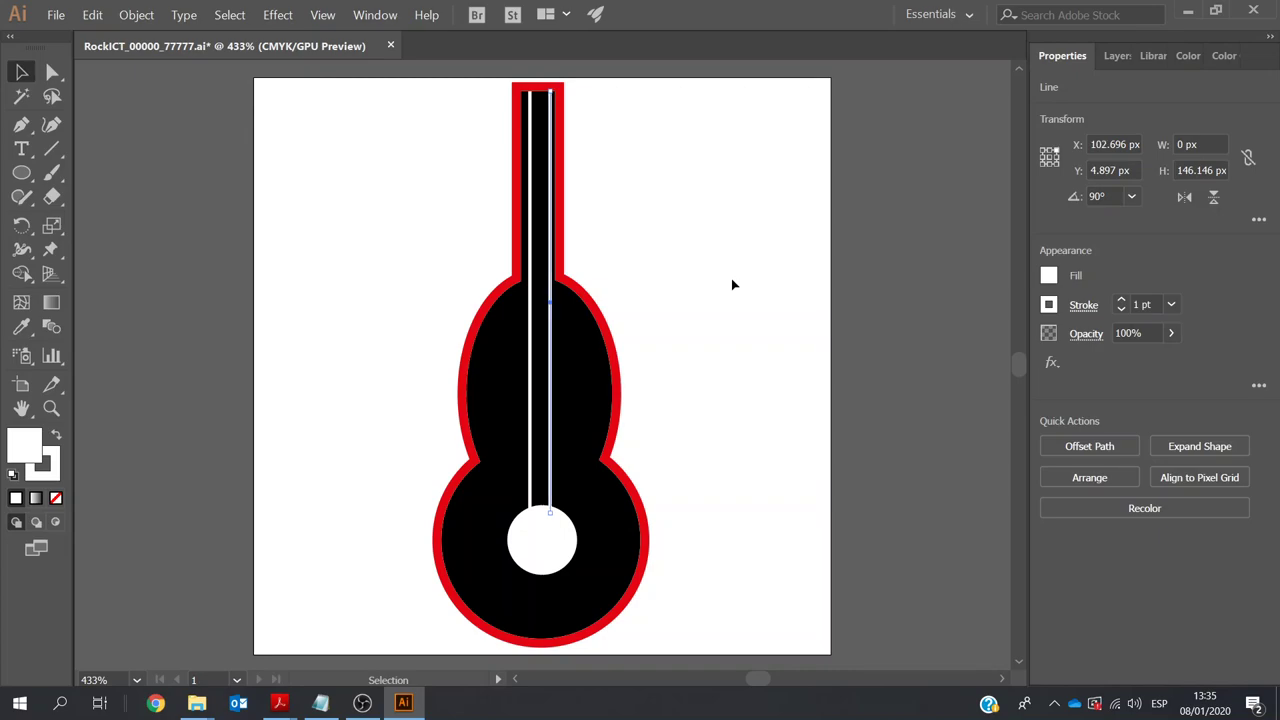
click(641, 255)
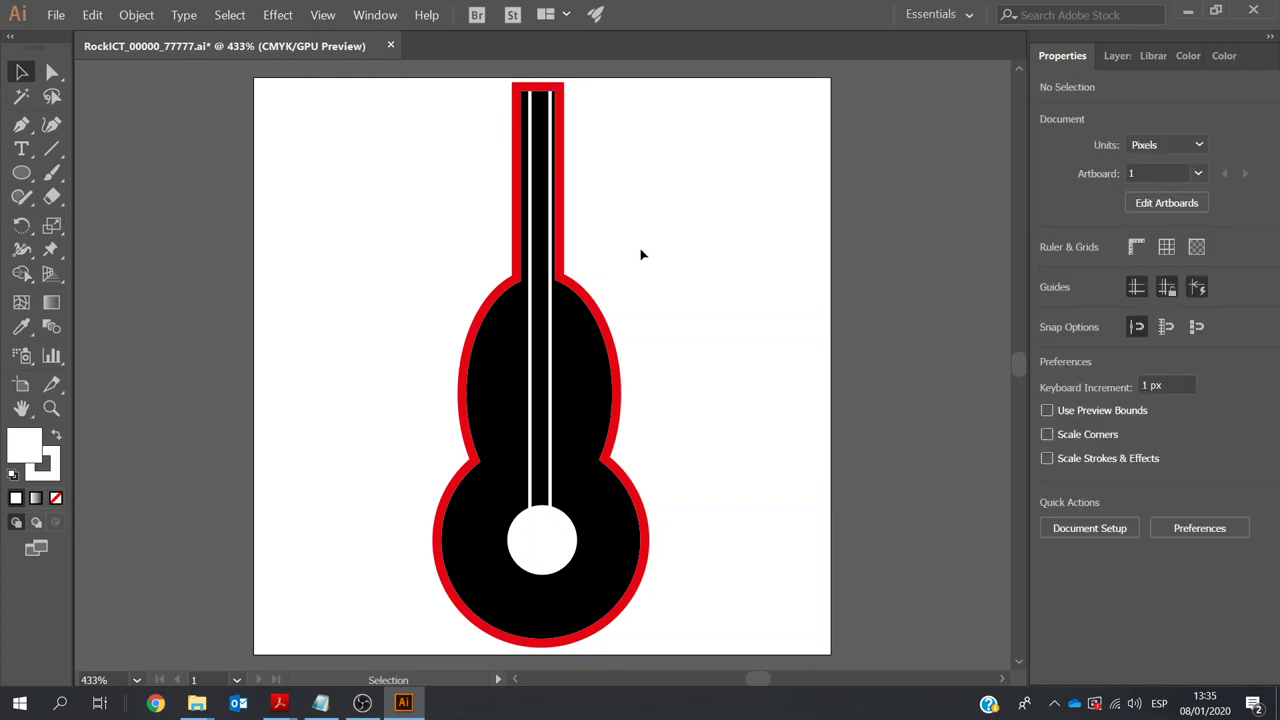
Paste a third white string, nudge it into place on the neck, and check its position
key(a)
key(ctrl+v)
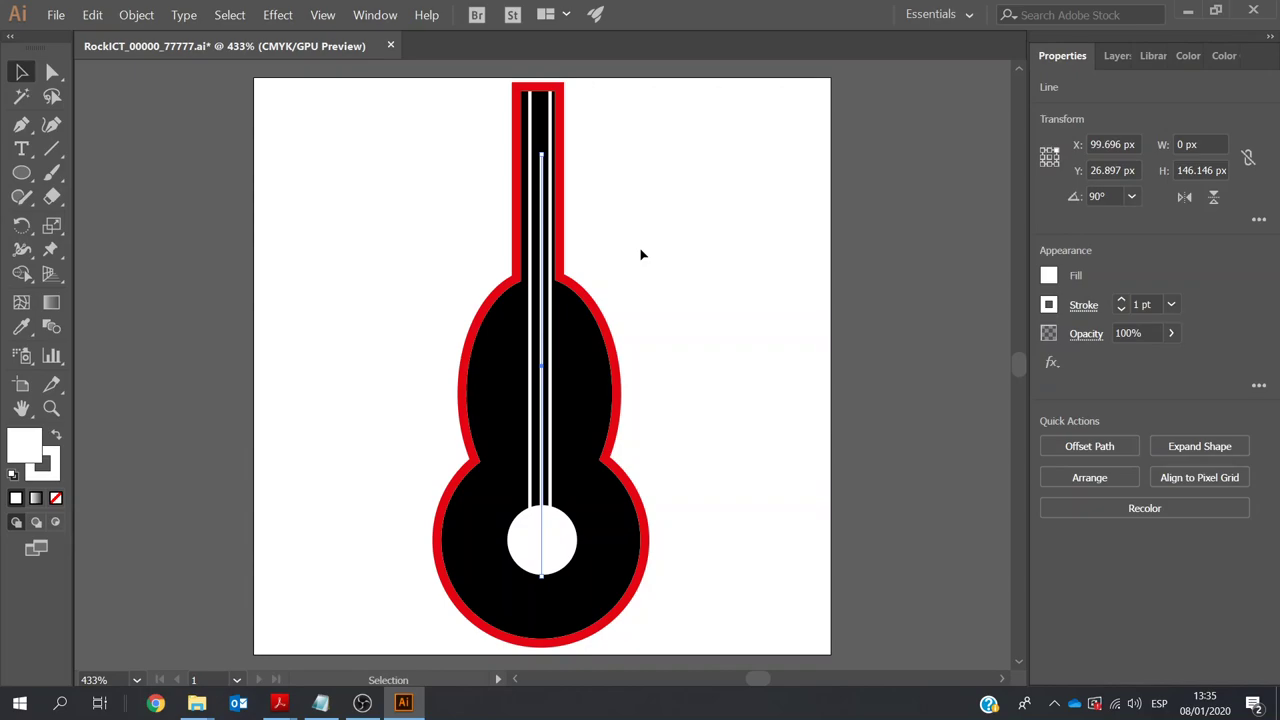
key(Left)
key(Up)
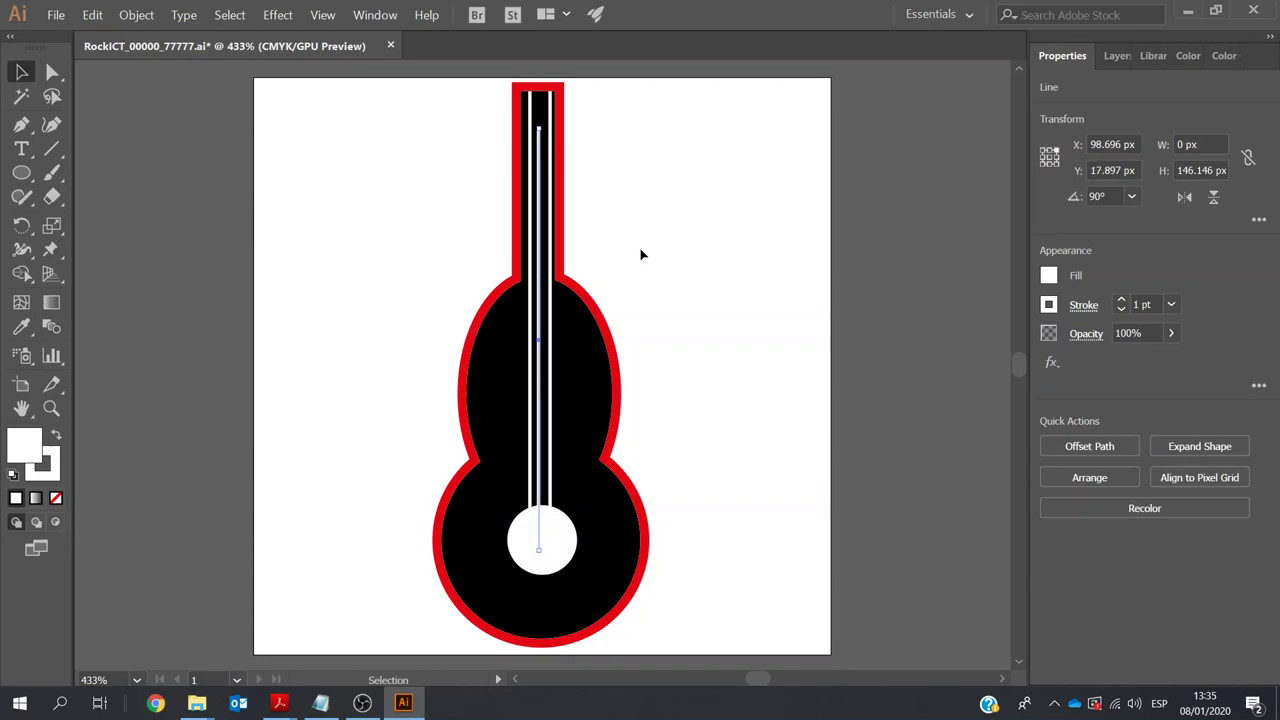
key(Up)
key(Up)
key(Up)
key(Up)
key(Up)
key(Up)
key(Up)
key(Up)
key(Up)
key(Up)
key(Up)
key(Up)
key(Up)
click(646, 253)
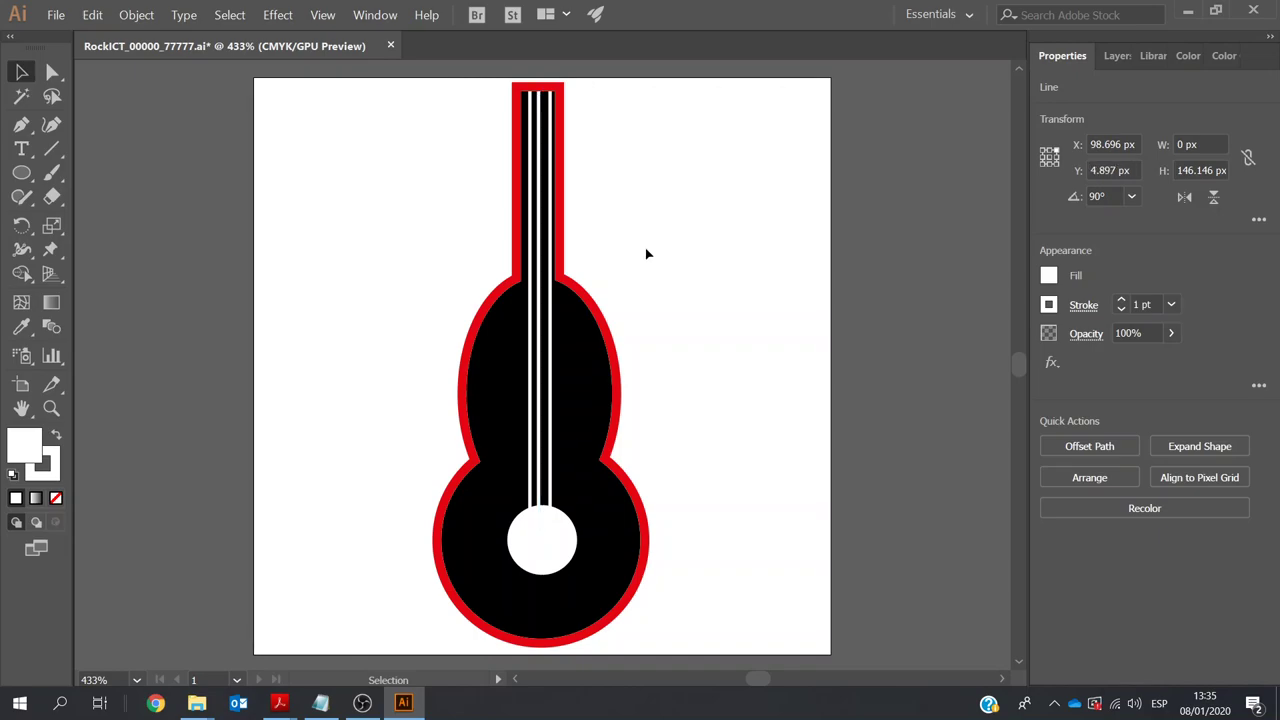
click(551, 330)
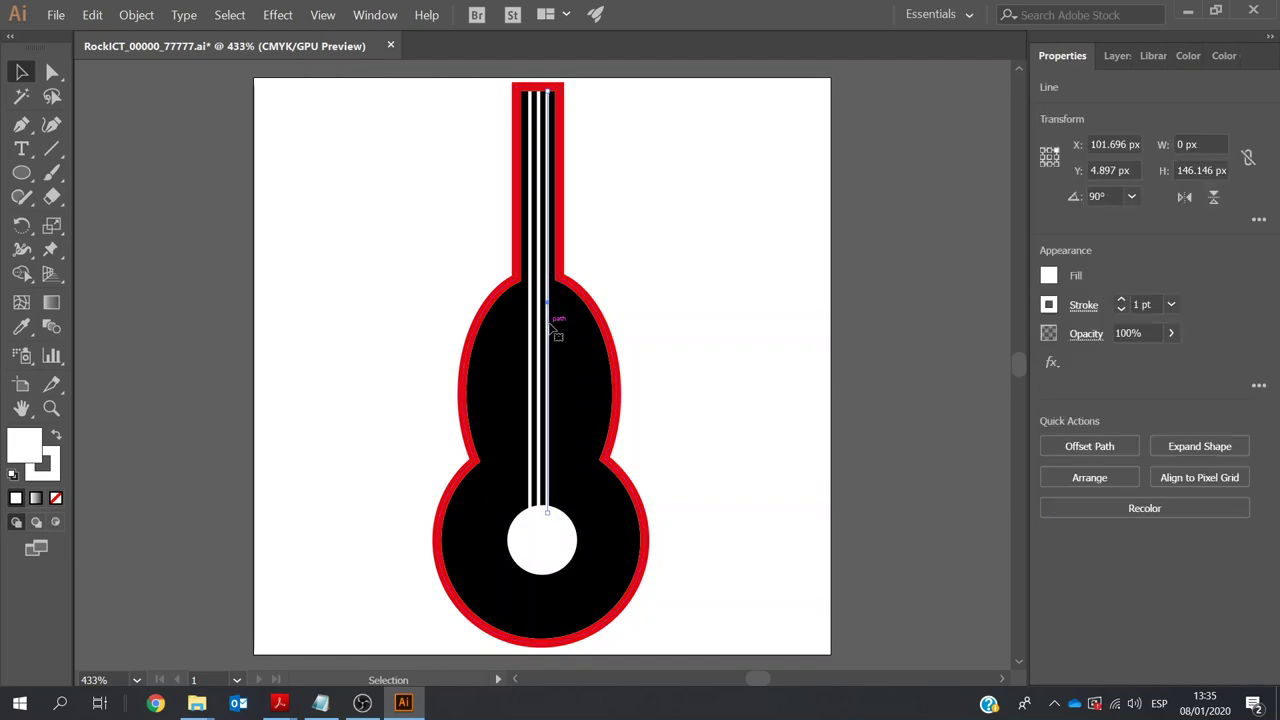
click(669, 277)
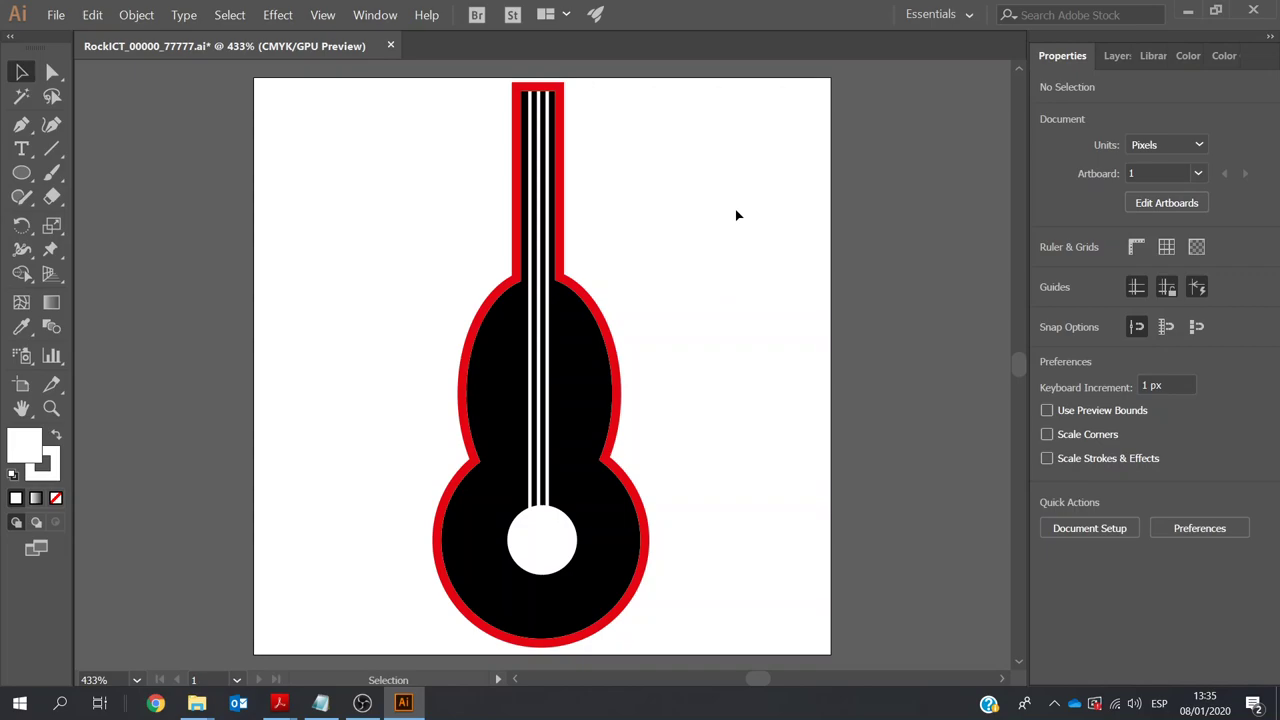
Group all the guitar artwork and glance at the PDF brief
key(ctrl+a)
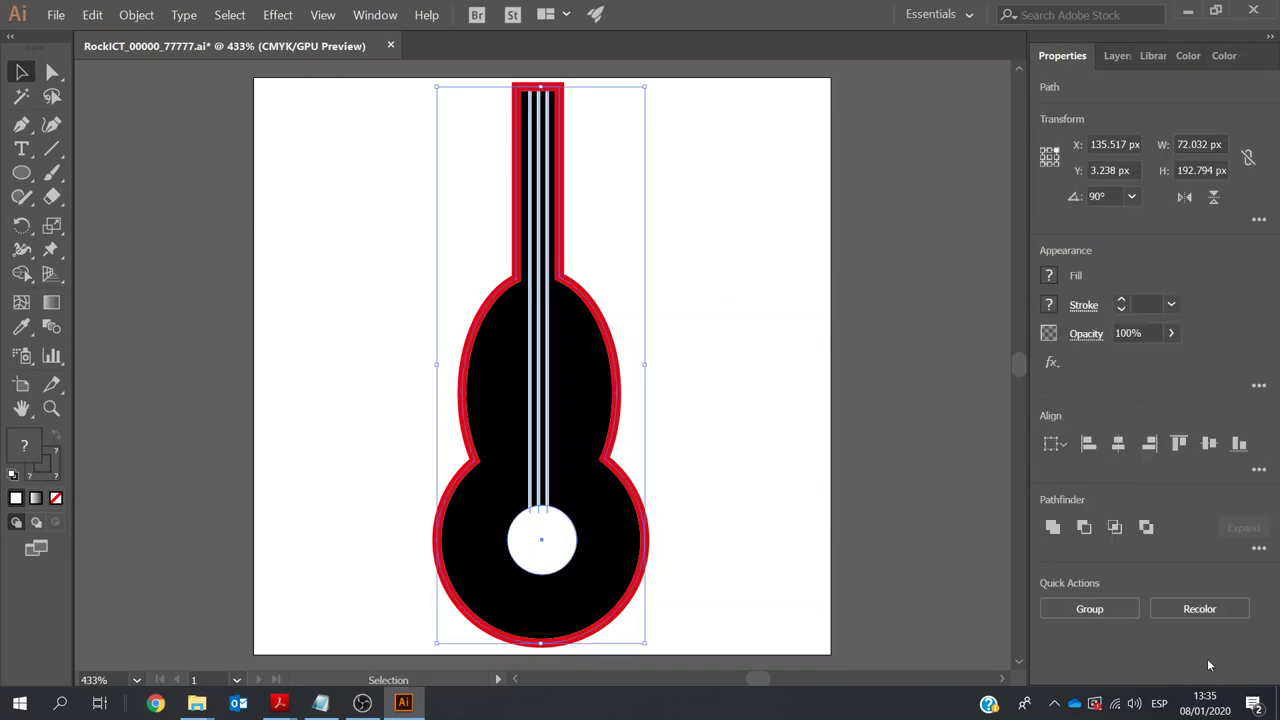
click(1090, 616)
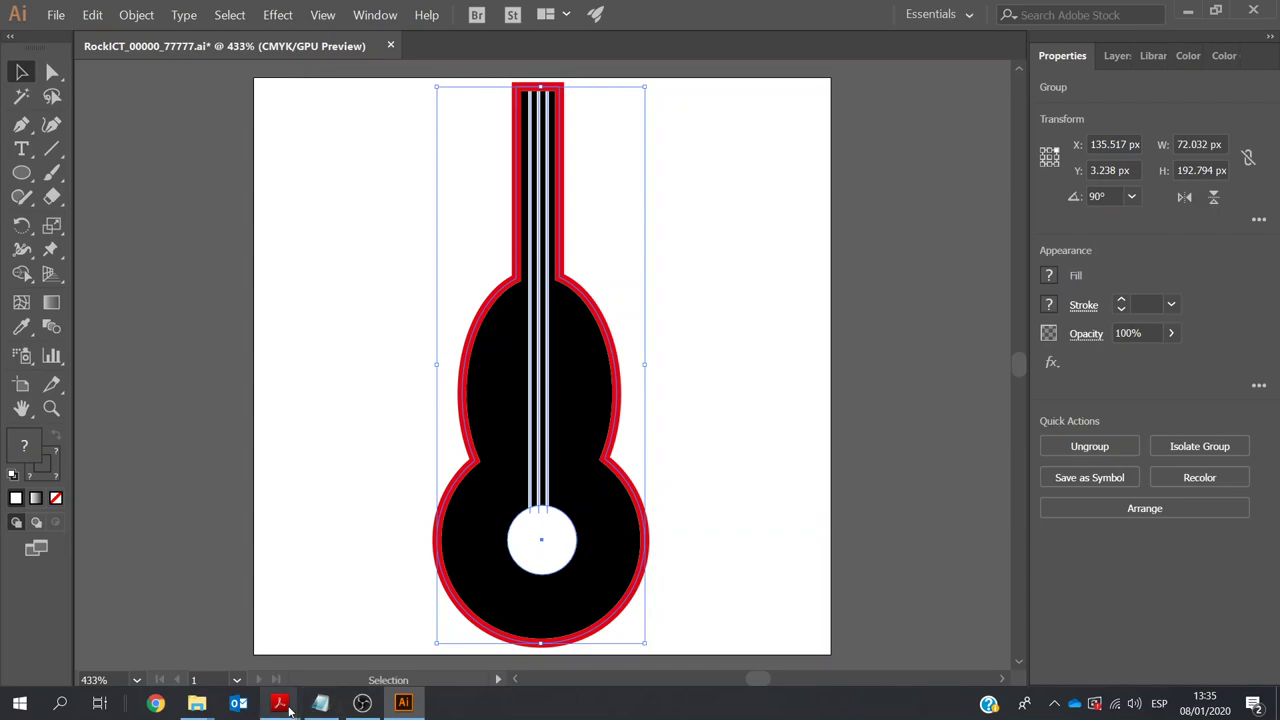
mouse_move(286, 707)
click(398, 628)
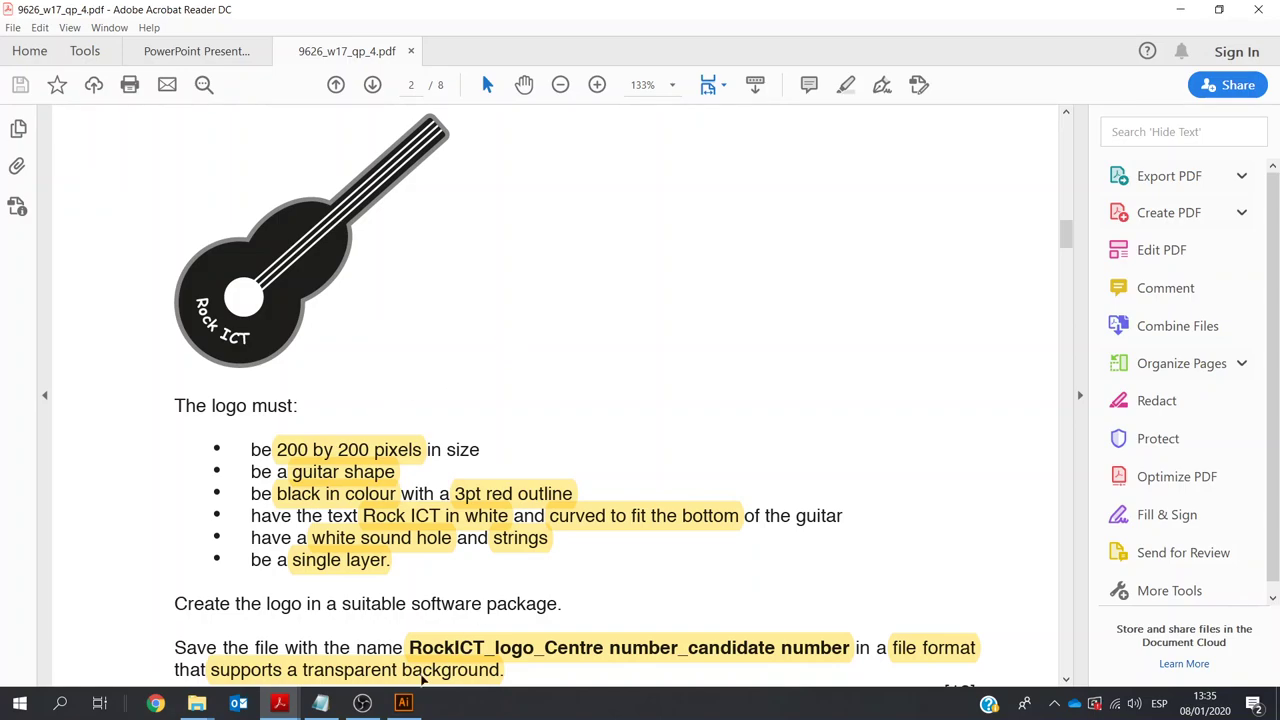
click(405, 703)
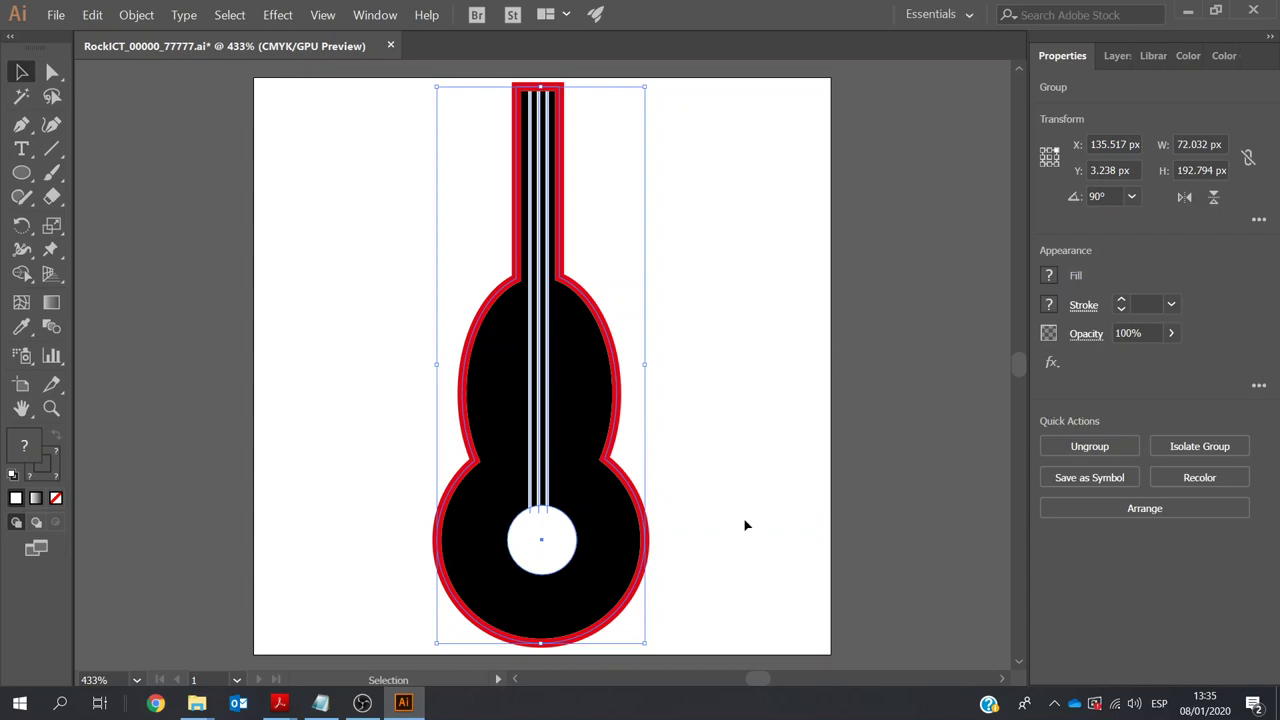
click(757, 432)
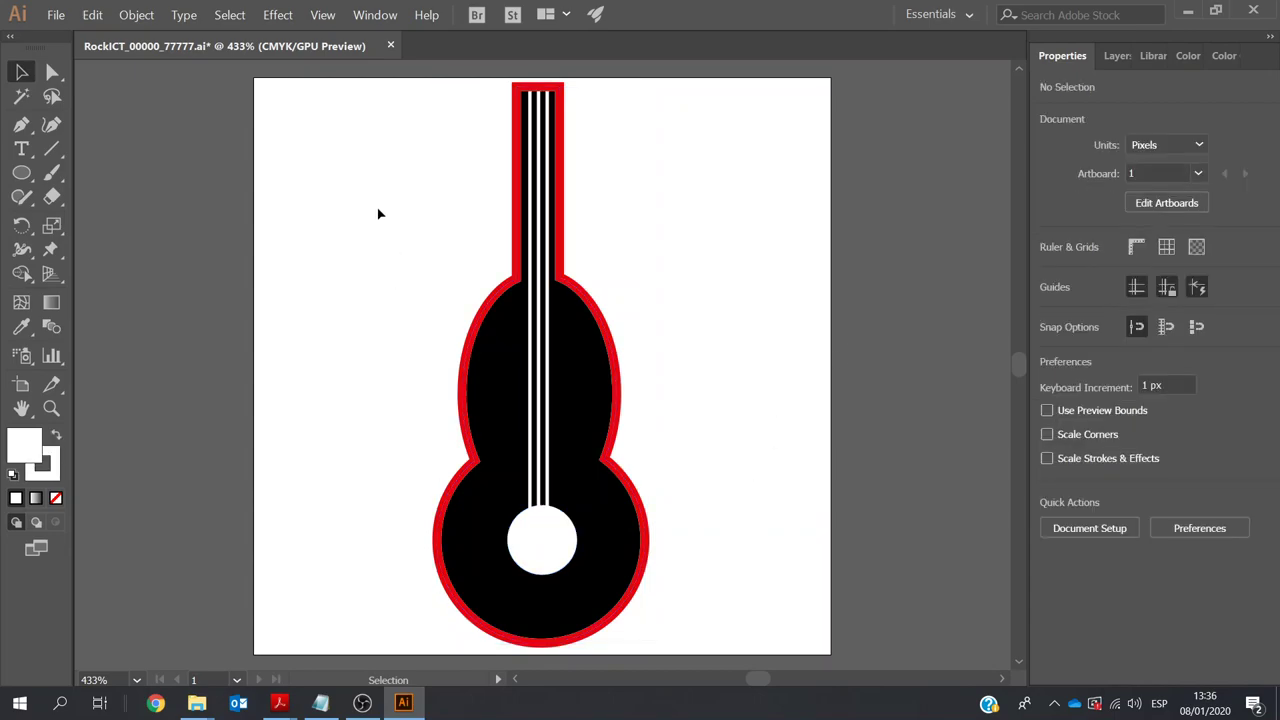
click(21, 125)
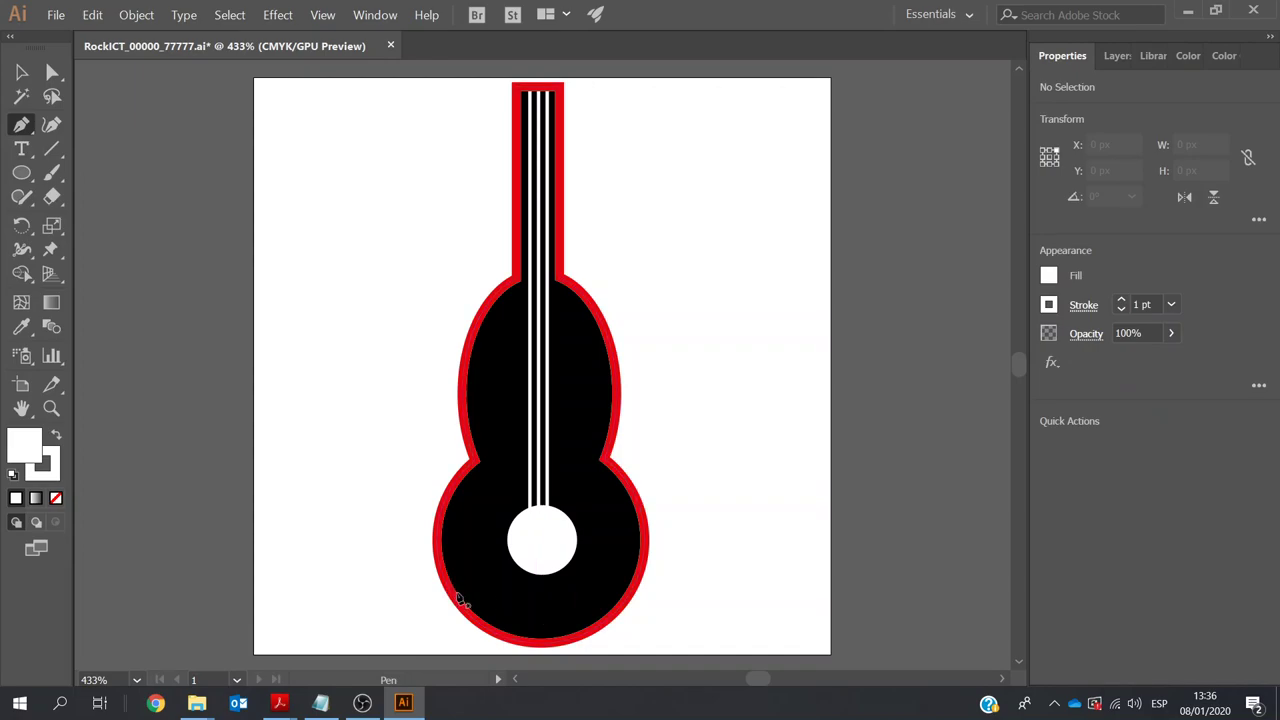
drag(468, 596, 629, 598)
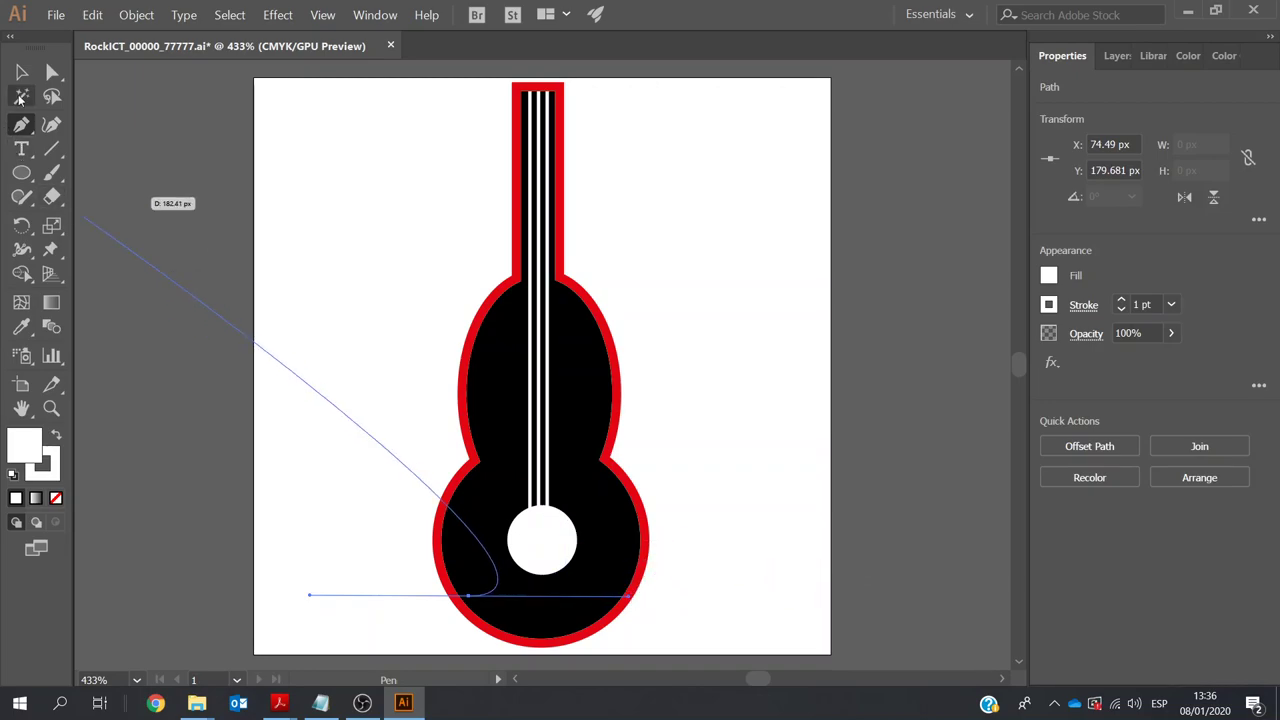
ctrl+click(143, 197)
click(22, 72)
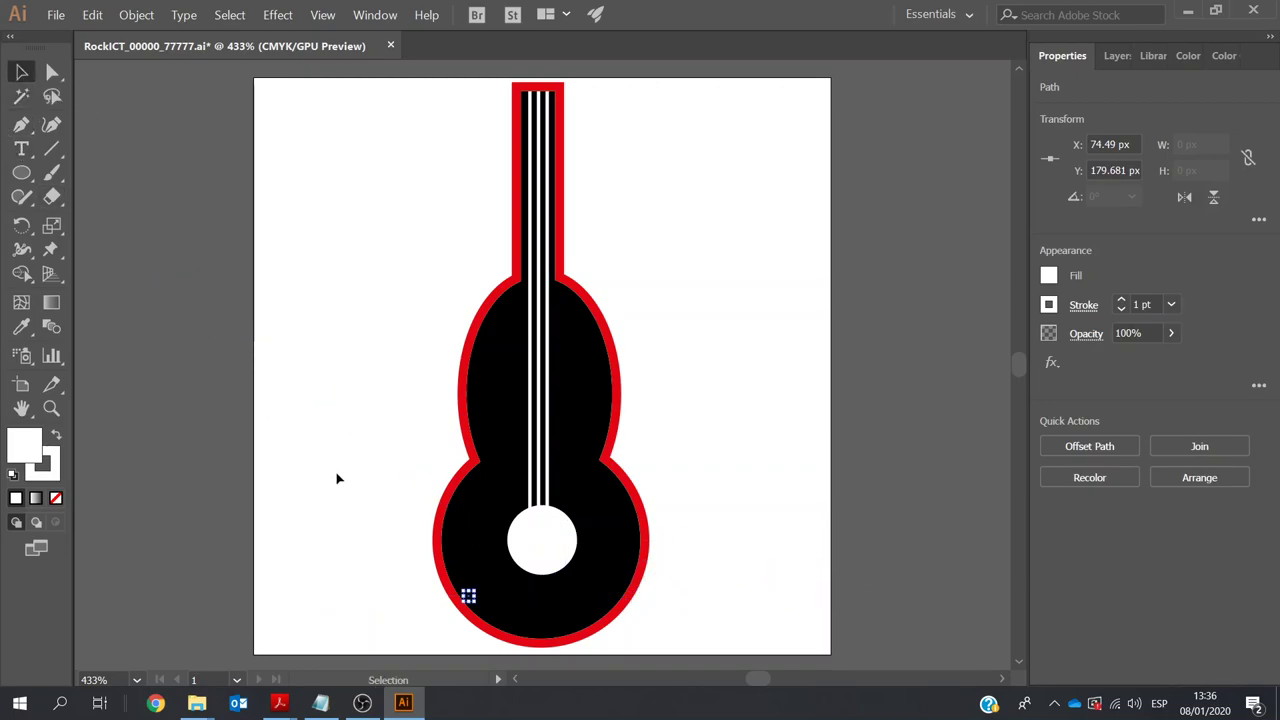
click(338, 479)
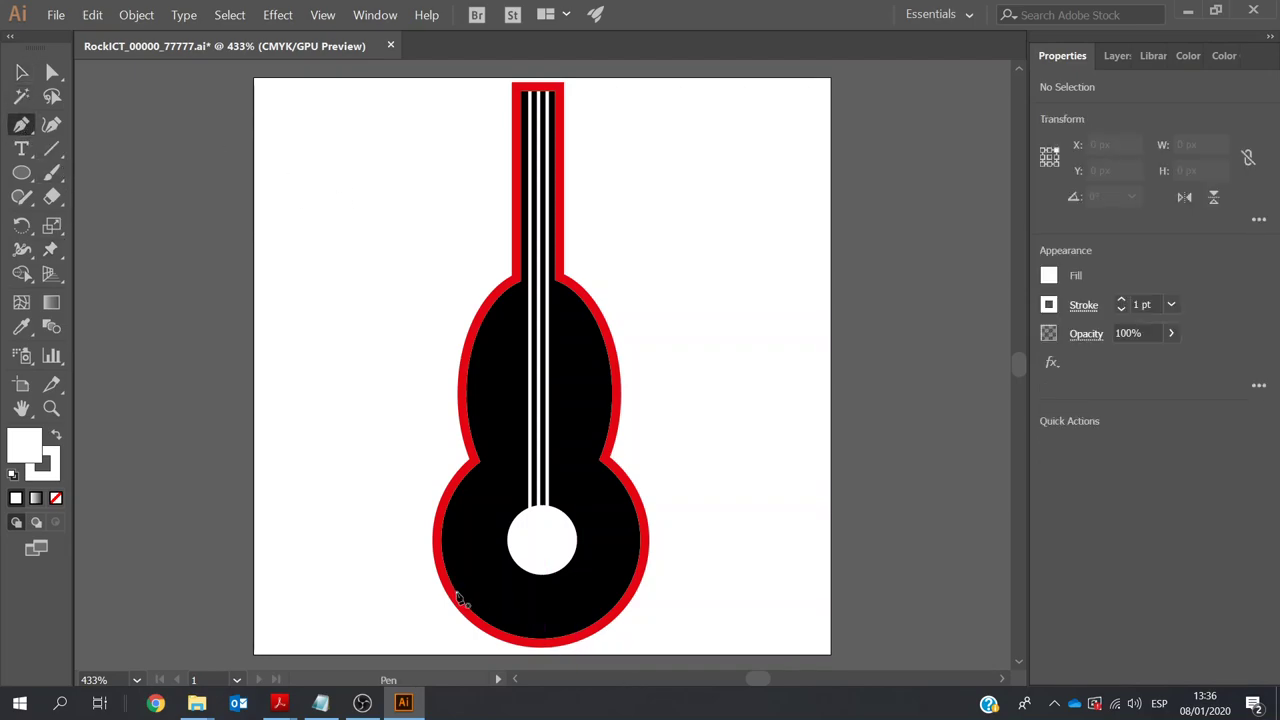
Draw a line across the body's bottom and bend it down into an arc
click(457, 593)
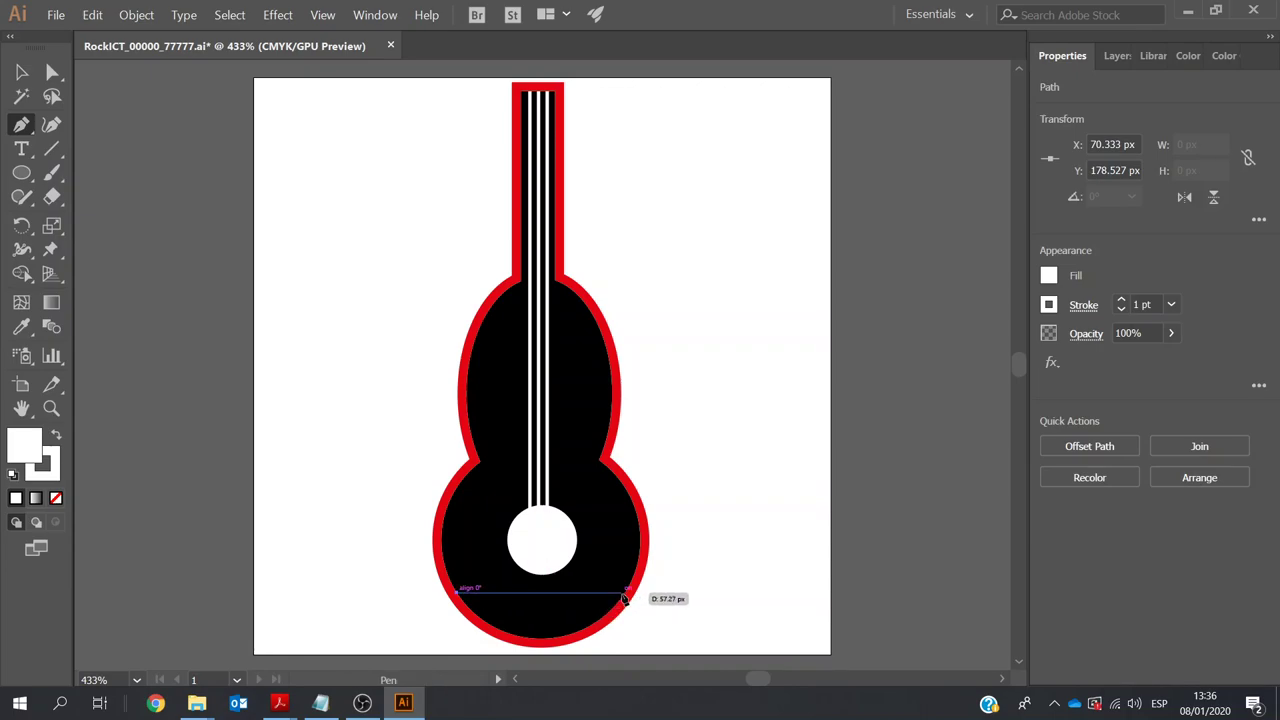
click(622, 594)
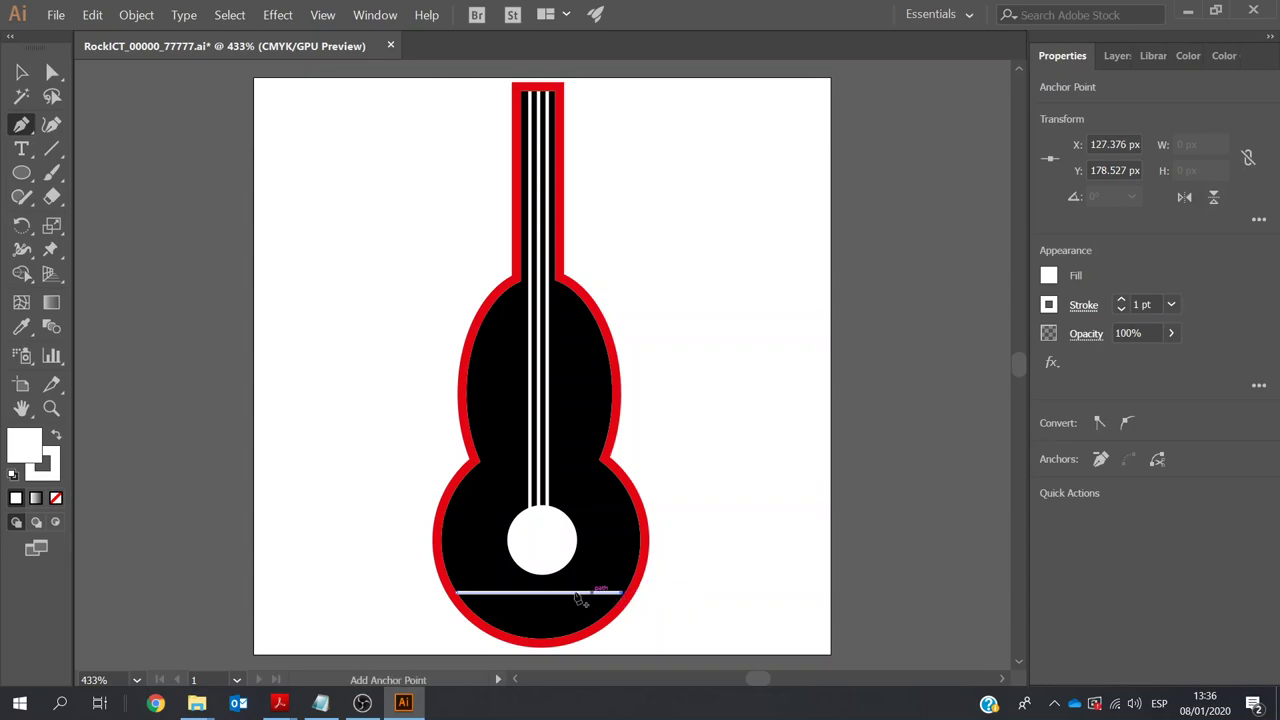
click(51, 124)
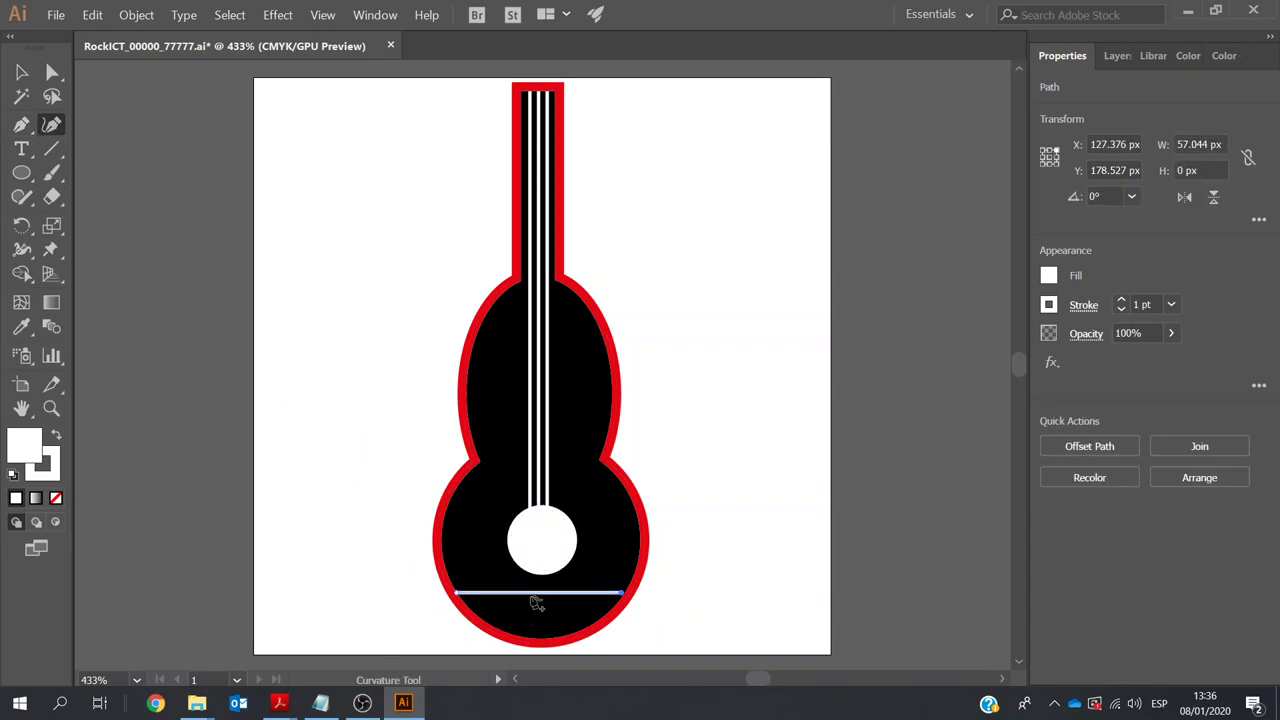
drag(540, 596, 538, 632)
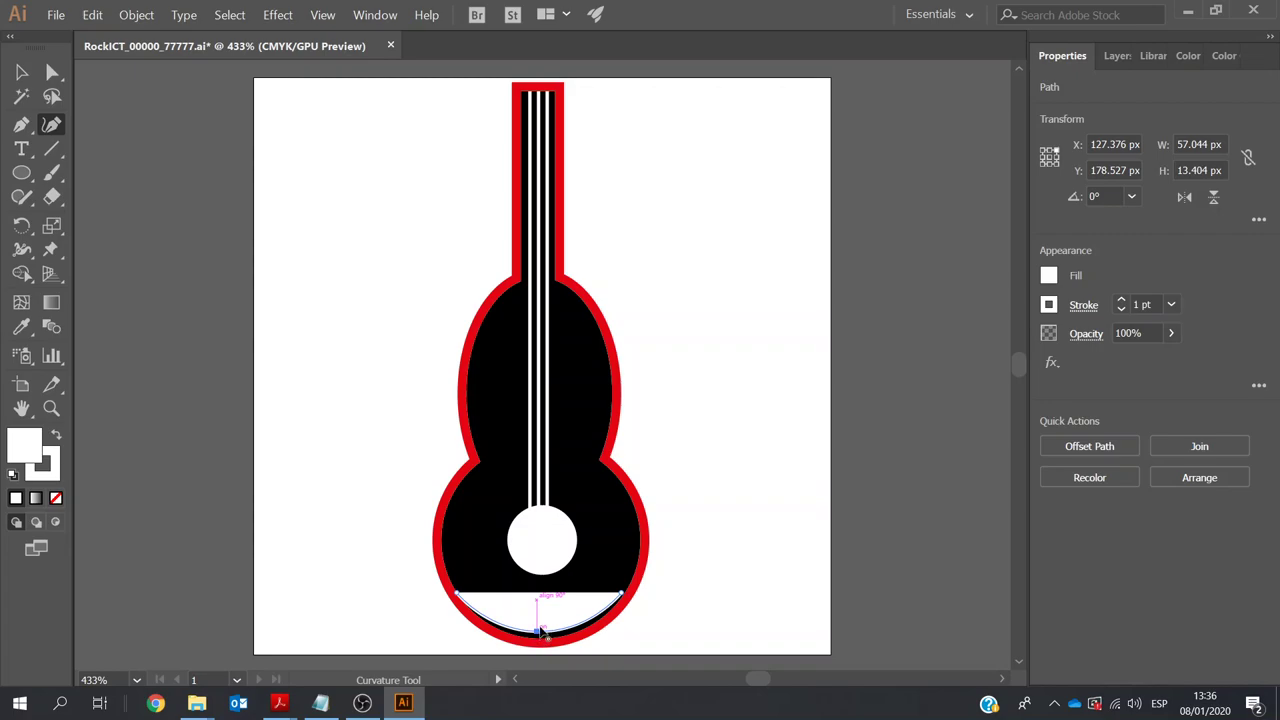
Set the arc's fill and stroke to None, then adjust its position and left end
click(1049, 277)
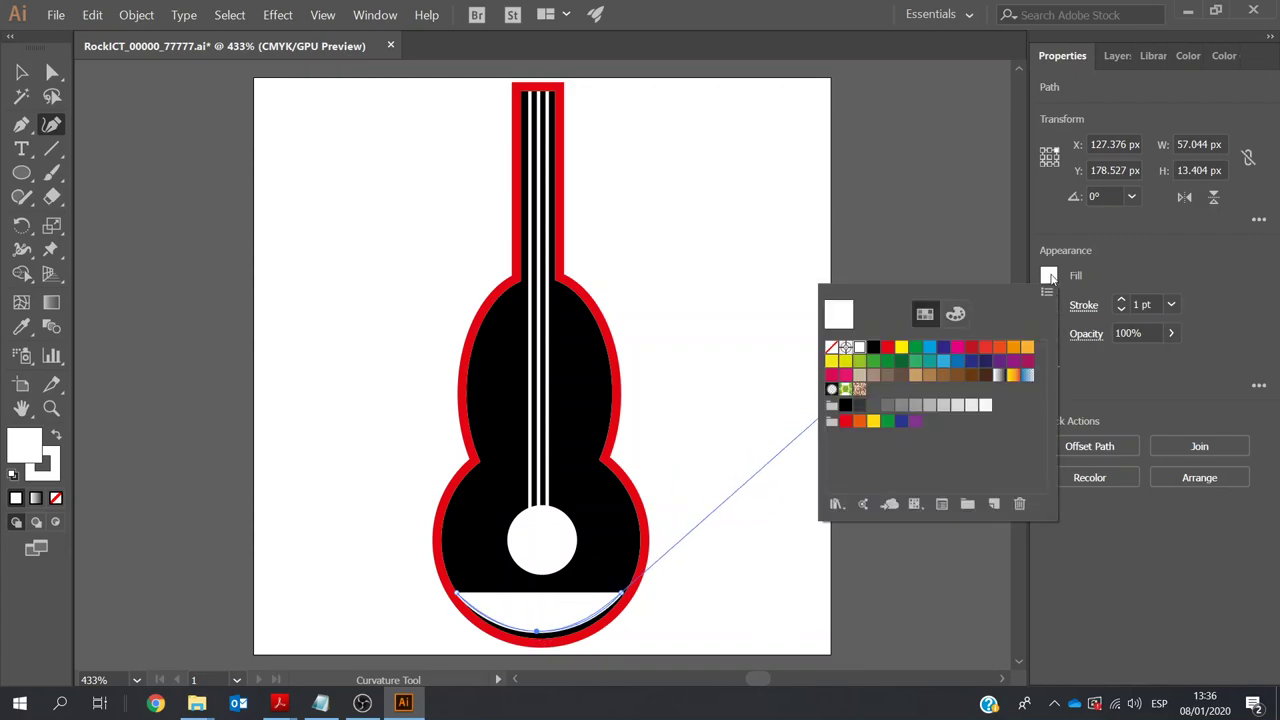
click(834, 351)
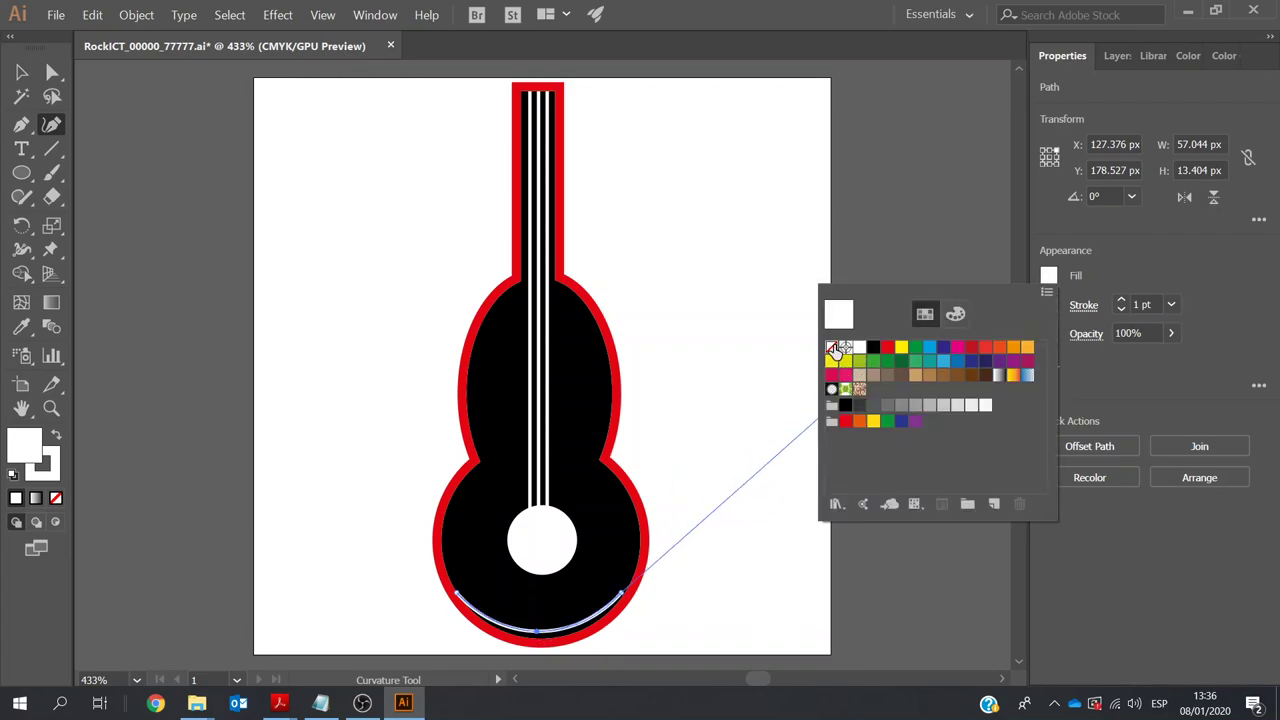
click(1174, 302)
click(1174, 304)
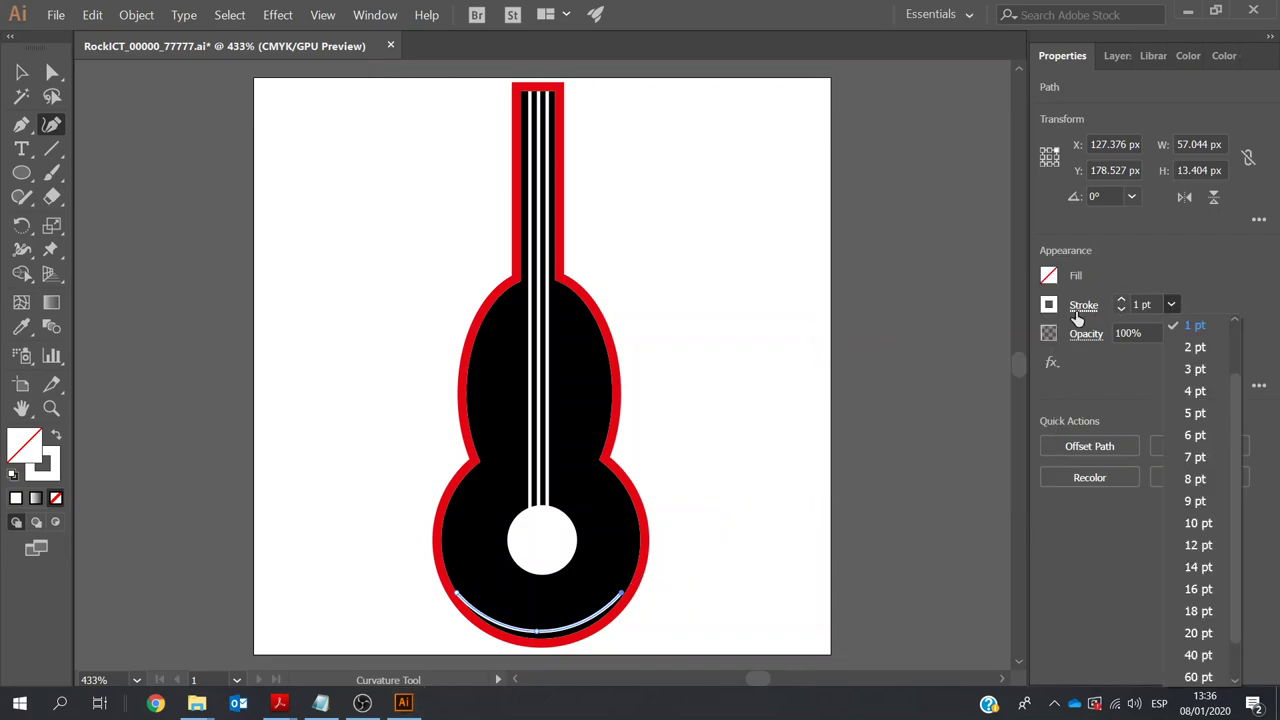
click(1048, 304)
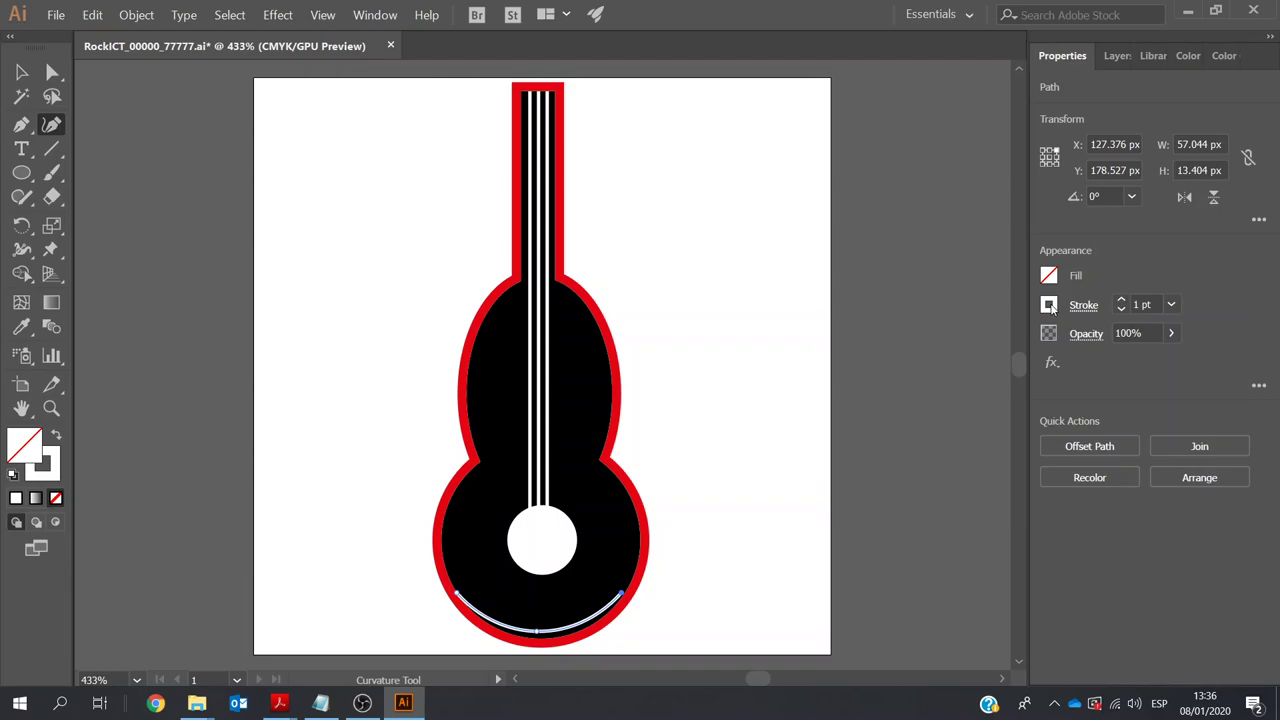
click(1048, 304)
click(831, 376)
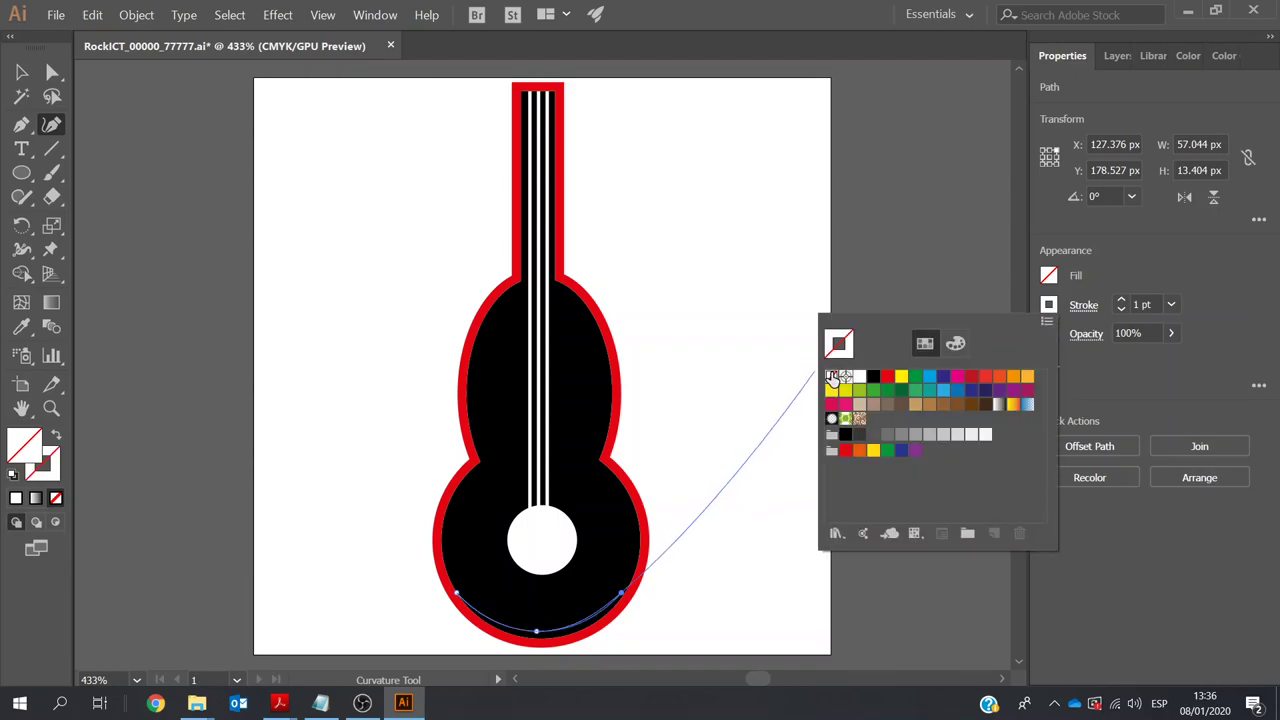
key(Escape)
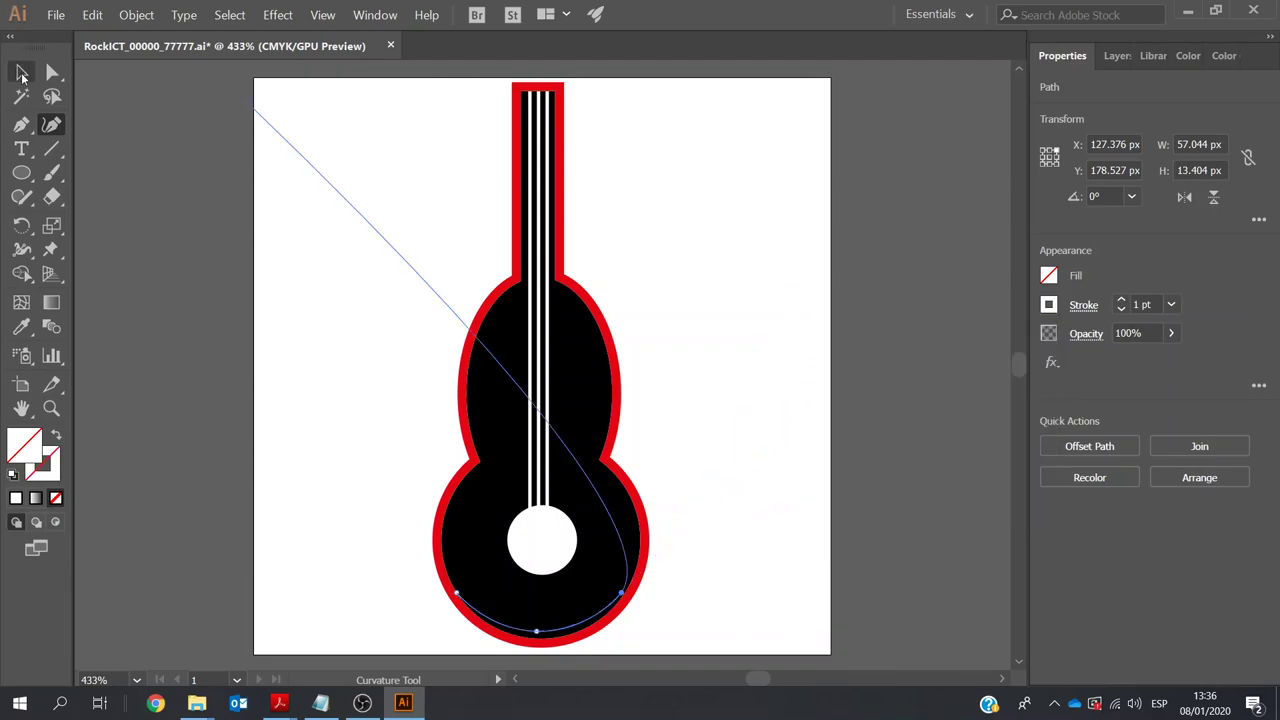
key(Up)
key(Up)
key(Up)
key(Up)
key(Up)
key(Up)
key(Up)
key(Up)
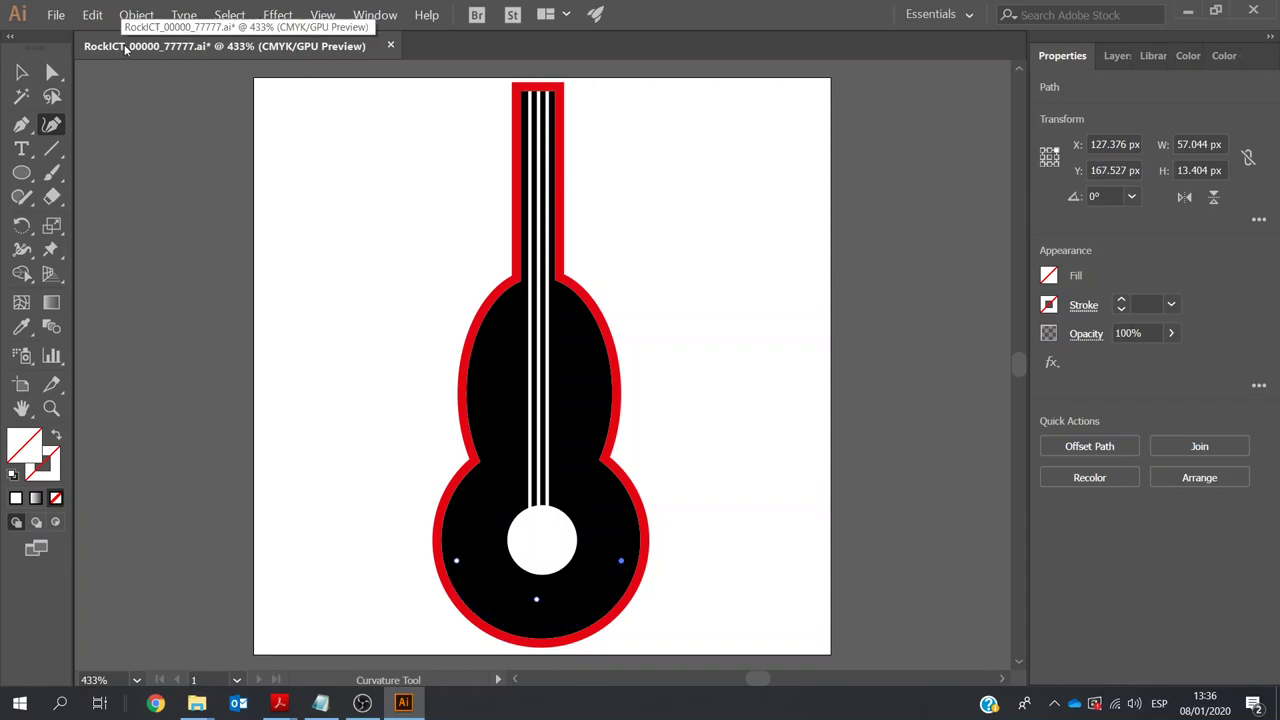
key(Down)
key(Down)
key(Down)
key(Down)
key(Down)
key(Down)
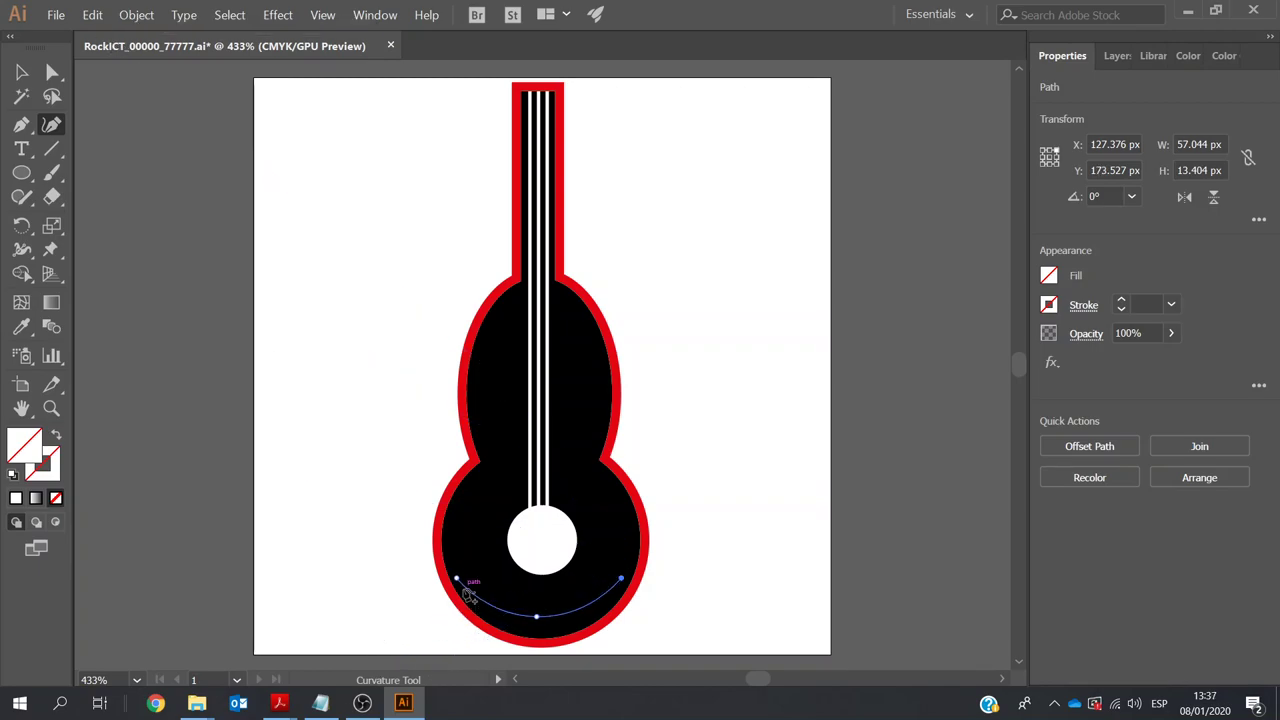
drag(457, 579, 468, 577)
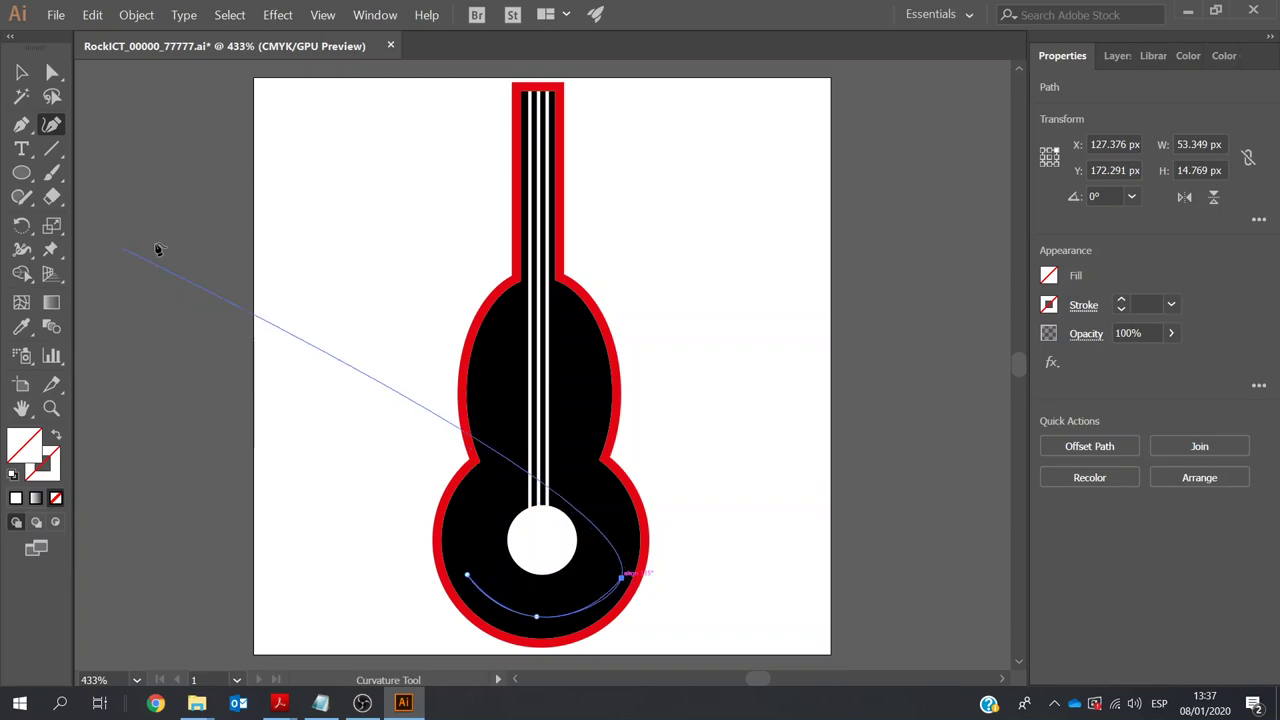
click(21, 148)
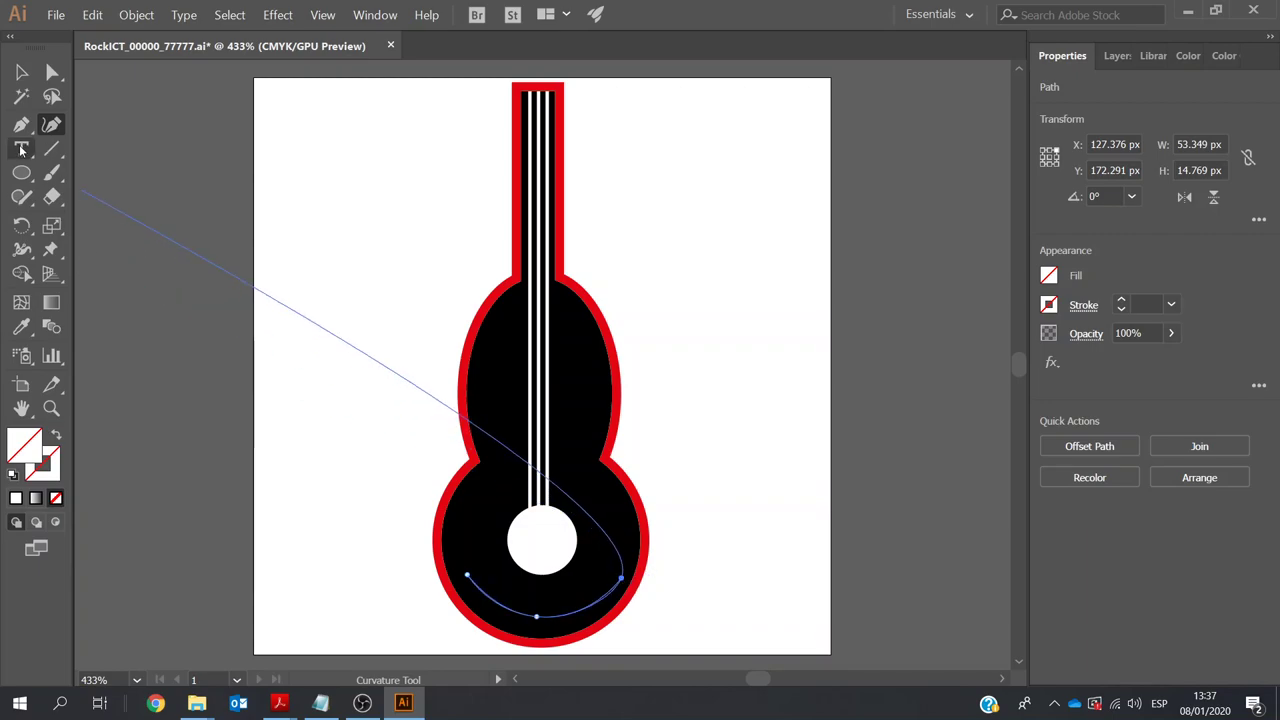
Type white 'Rock ICT' along the arc beneath the sound hole
click(474, 578)
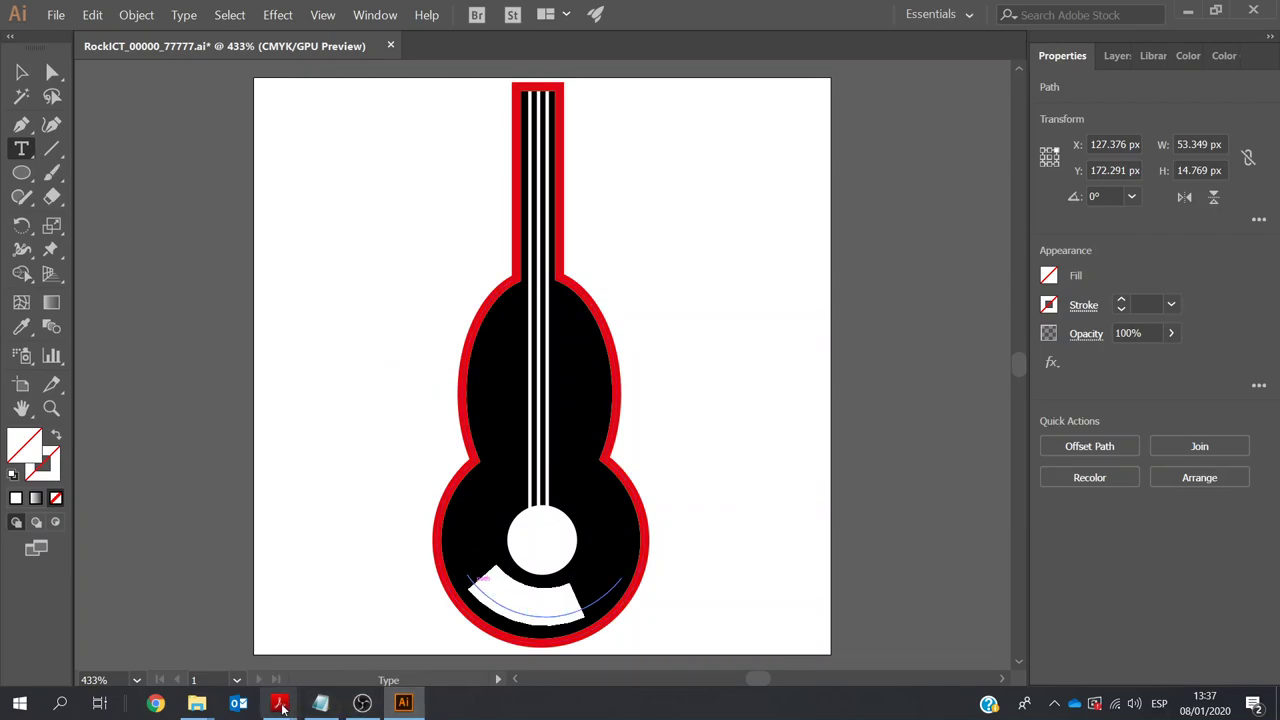
mouse_move(282, 707)
click(358, 630)
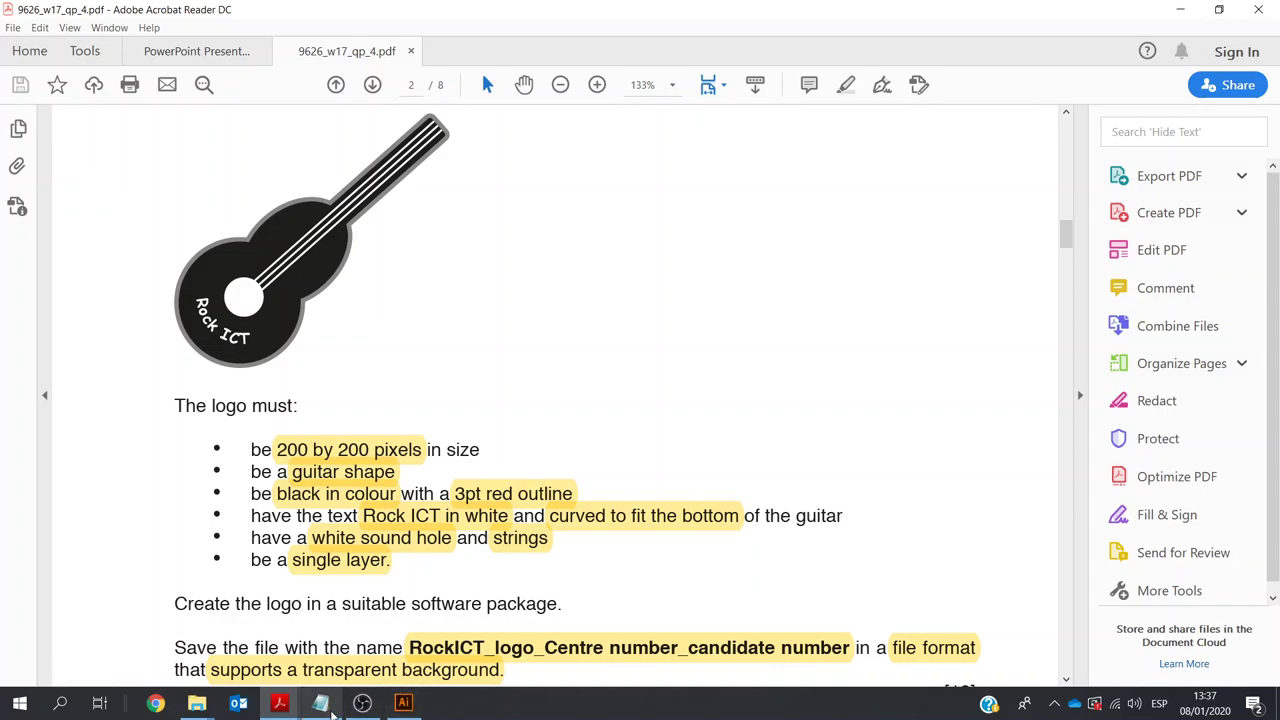
click(403, 703)
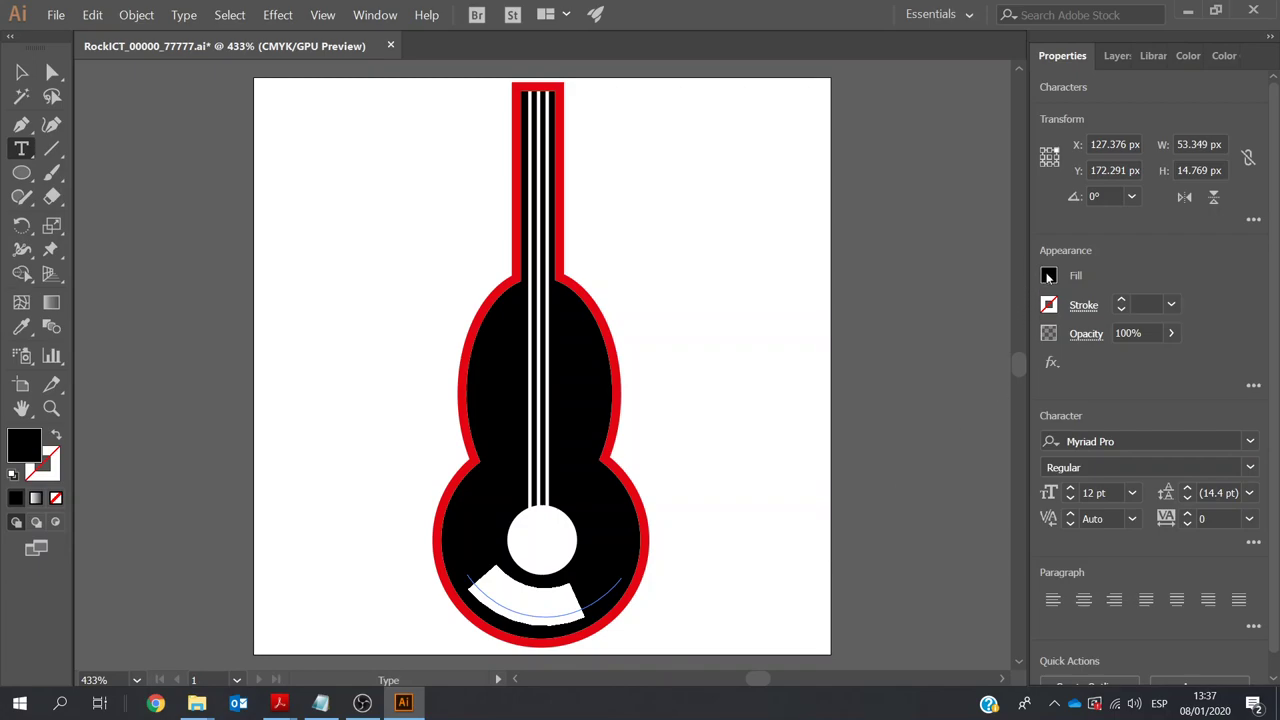
click(1048, 277)
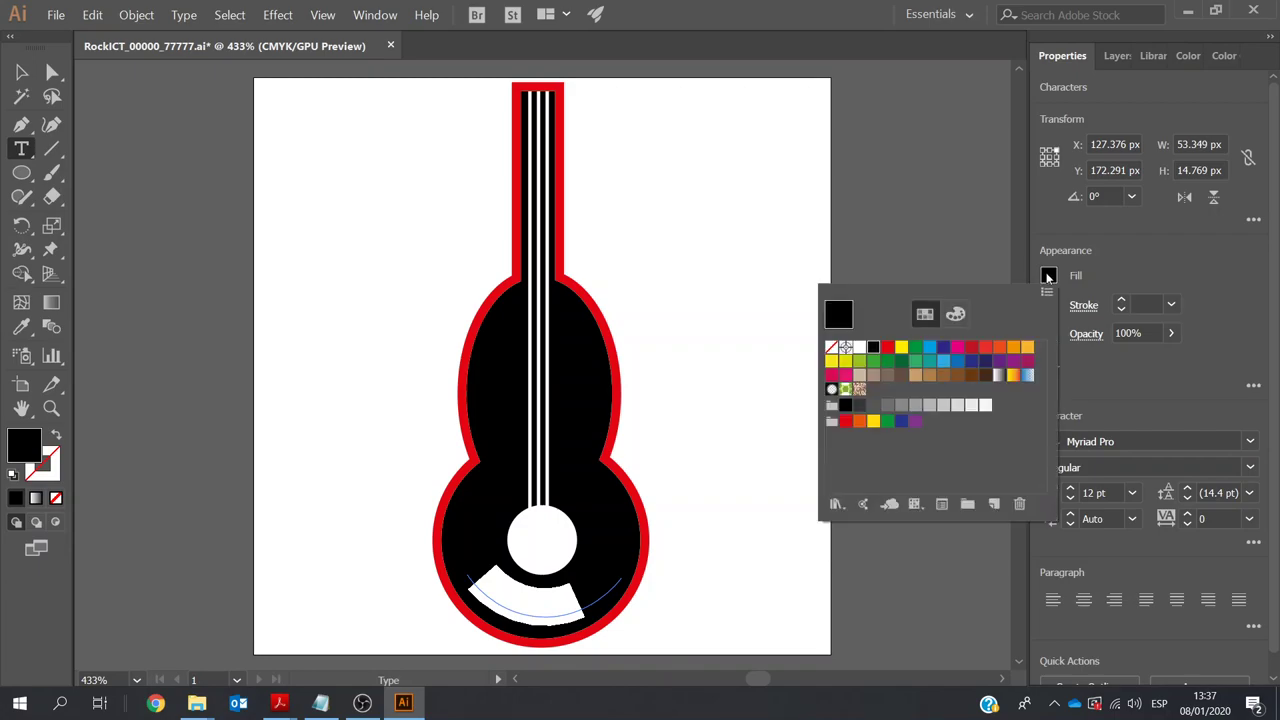
click(858, 349)
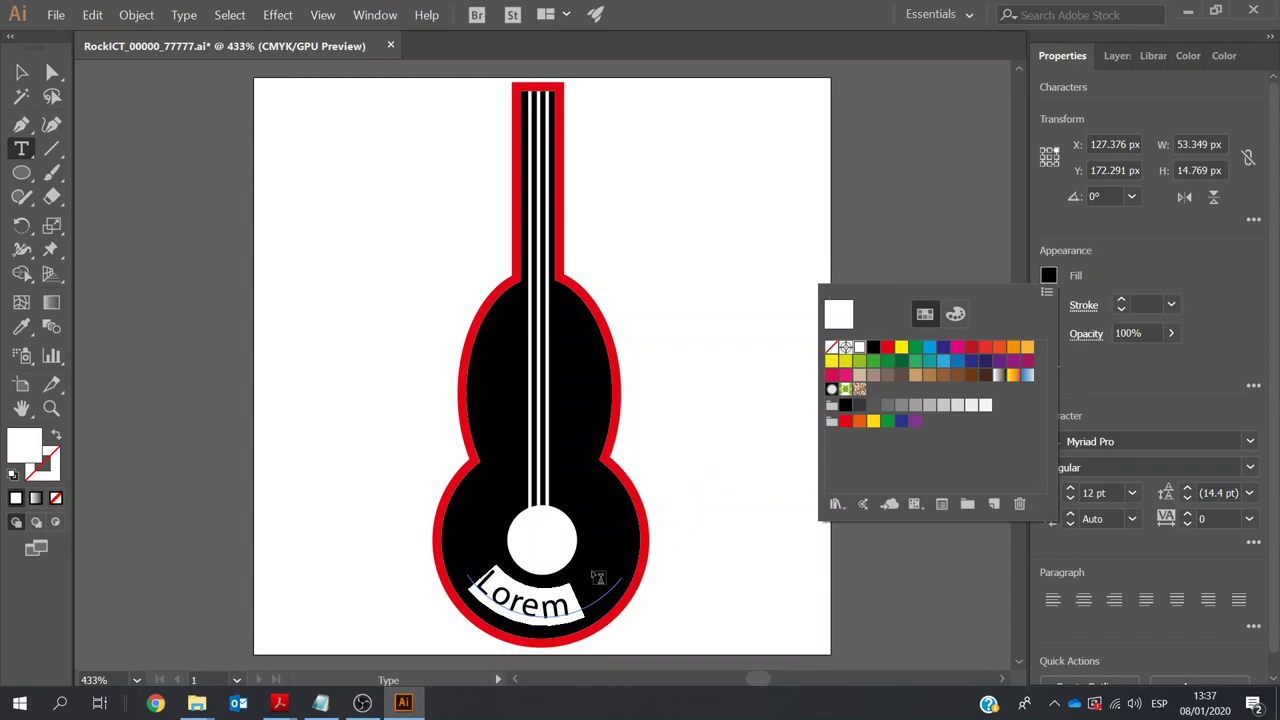
text(Roc)
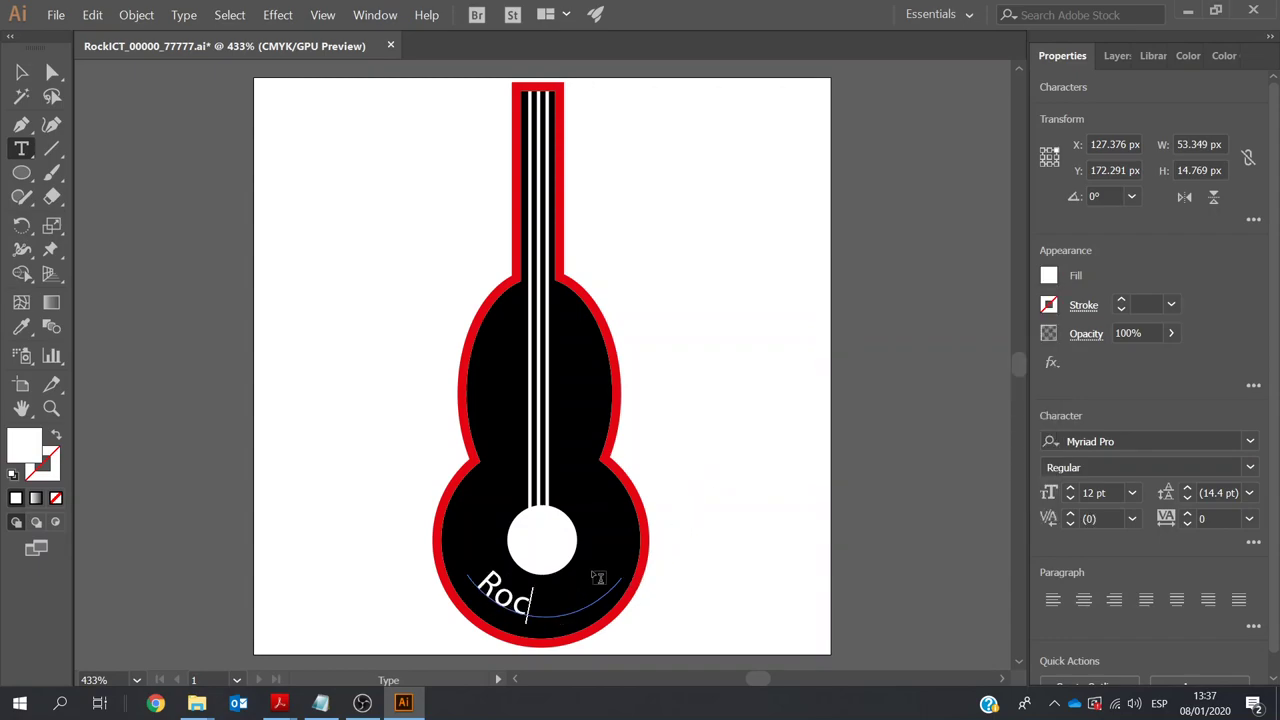
text(k ICT)
click(21, 72)
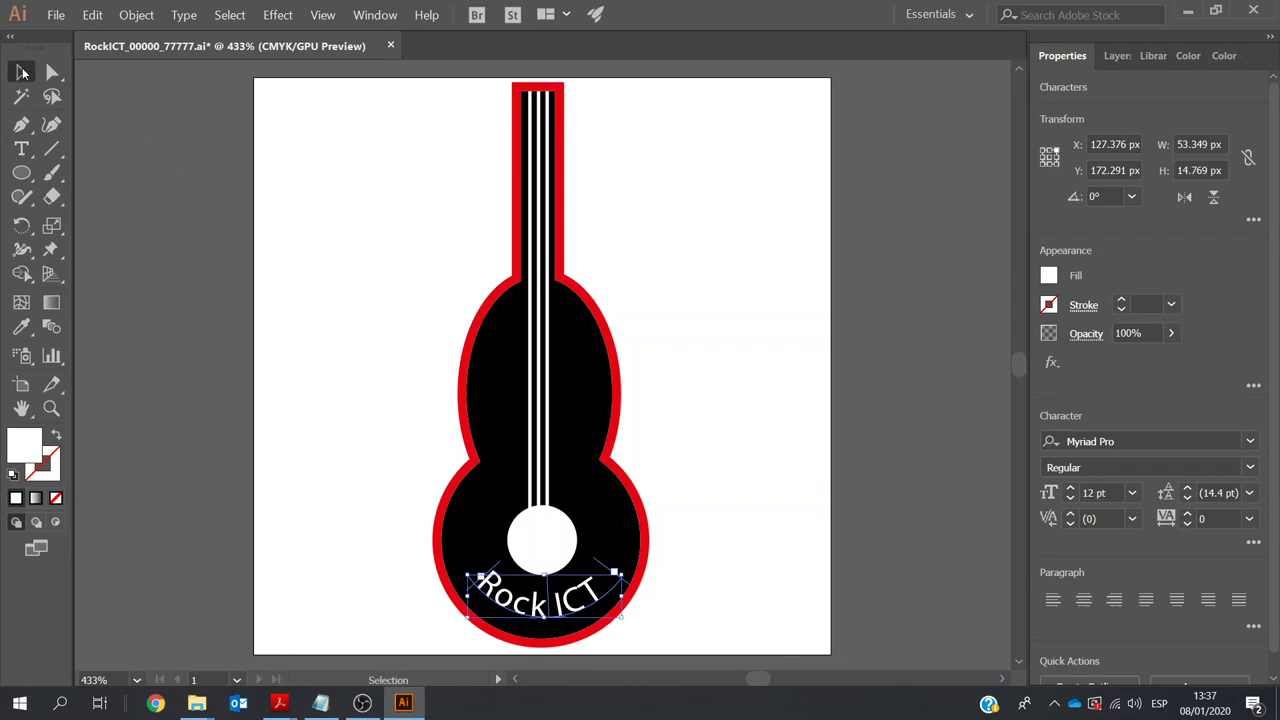
click(197, 381)
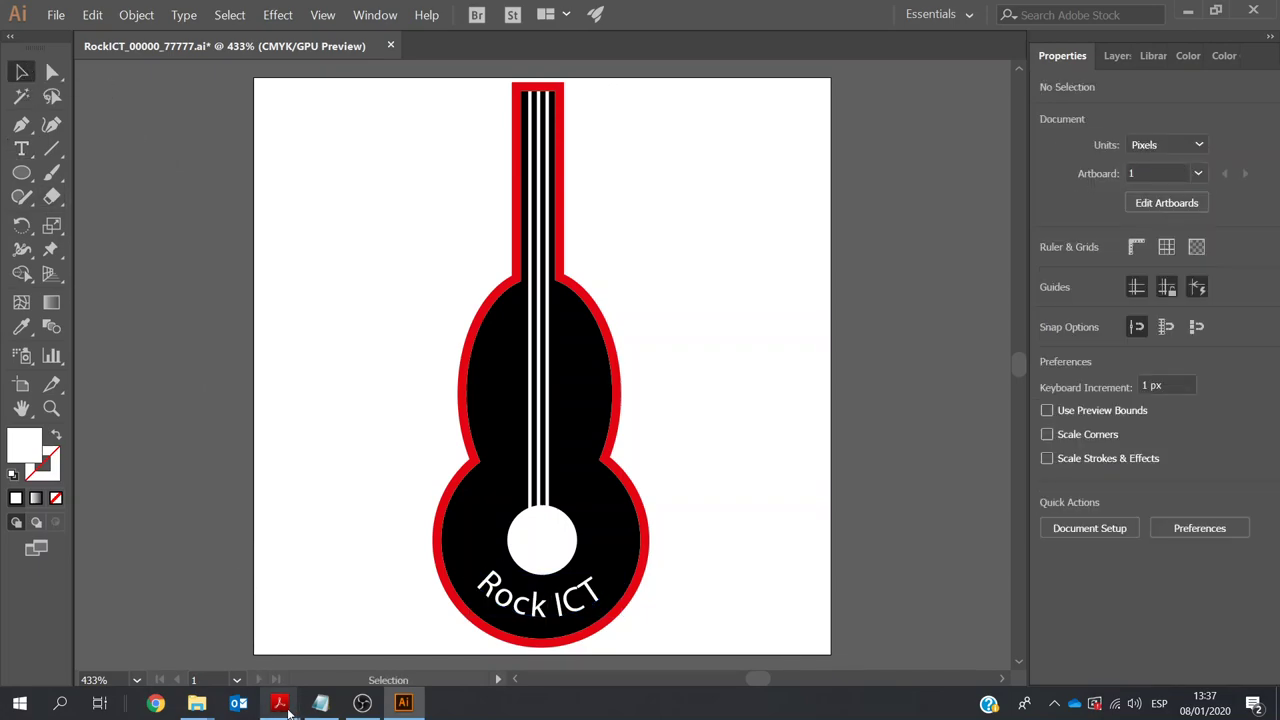
Compare the logo with the PDF brief and group all the artwork
mouse_move(288, 710)
click(366, 656)
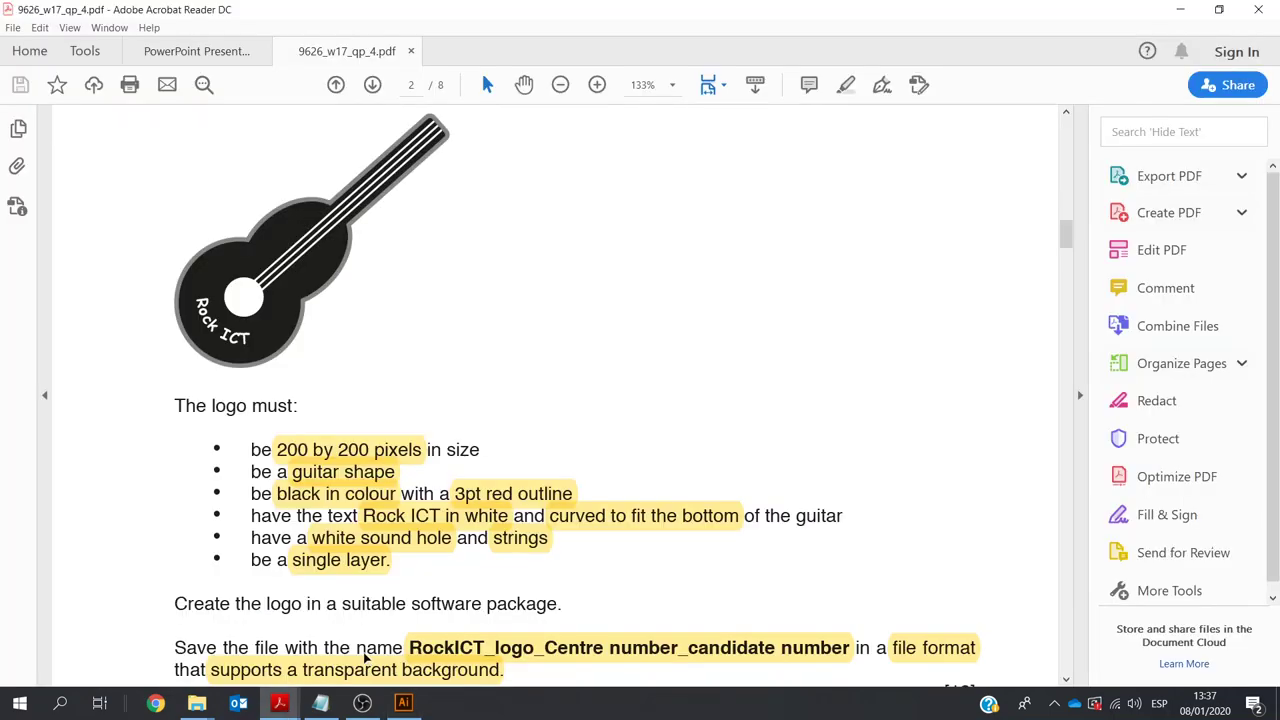
click(403, 703)
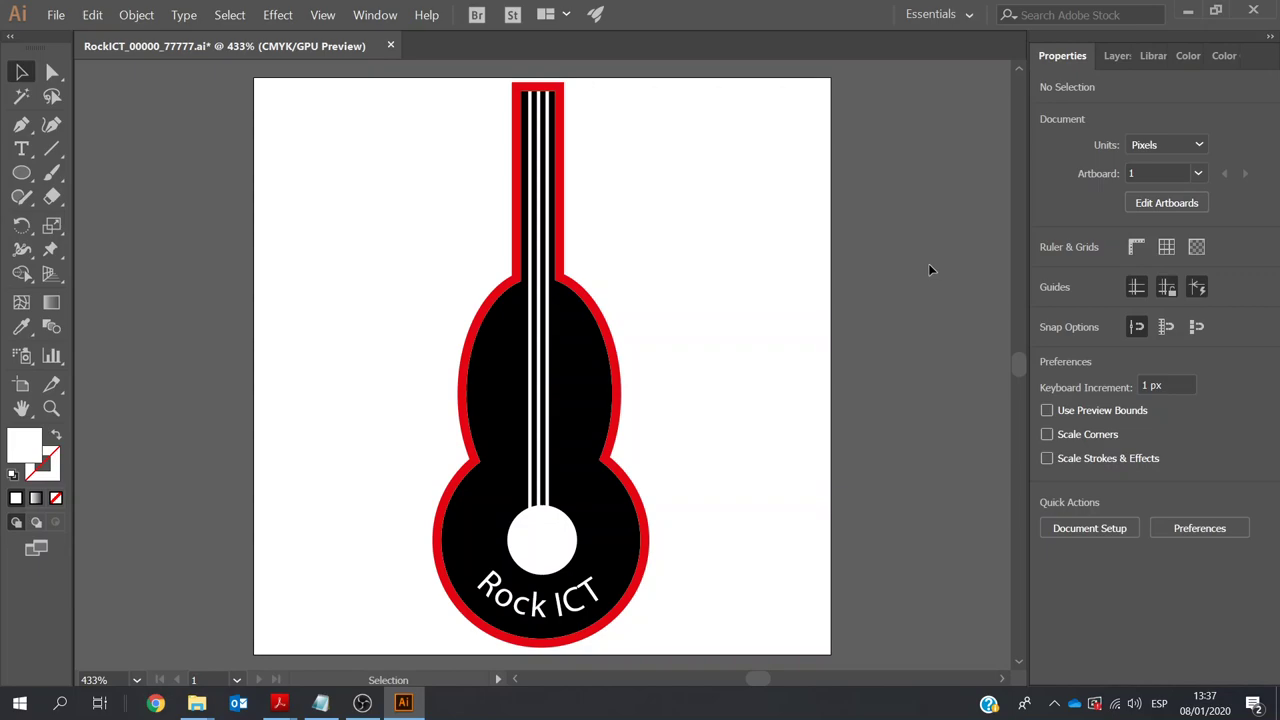
key(ctrl)
key(ctrl+a)
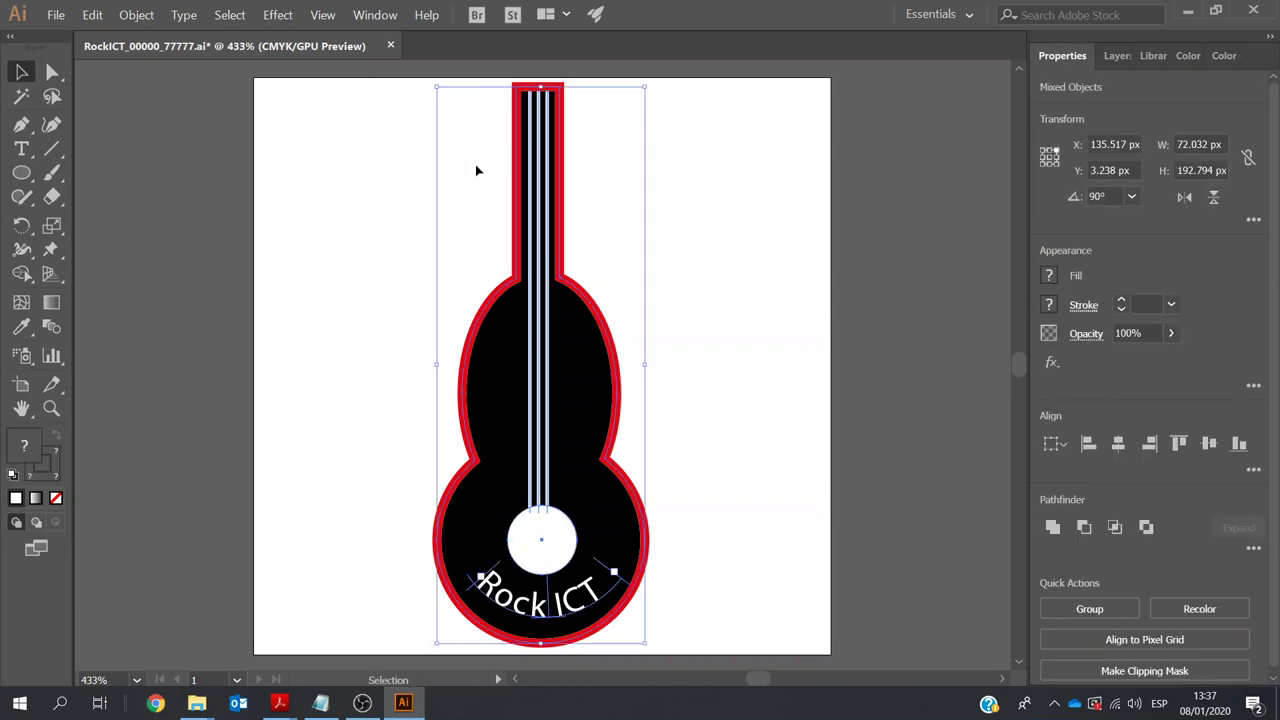
click(1108, 608)
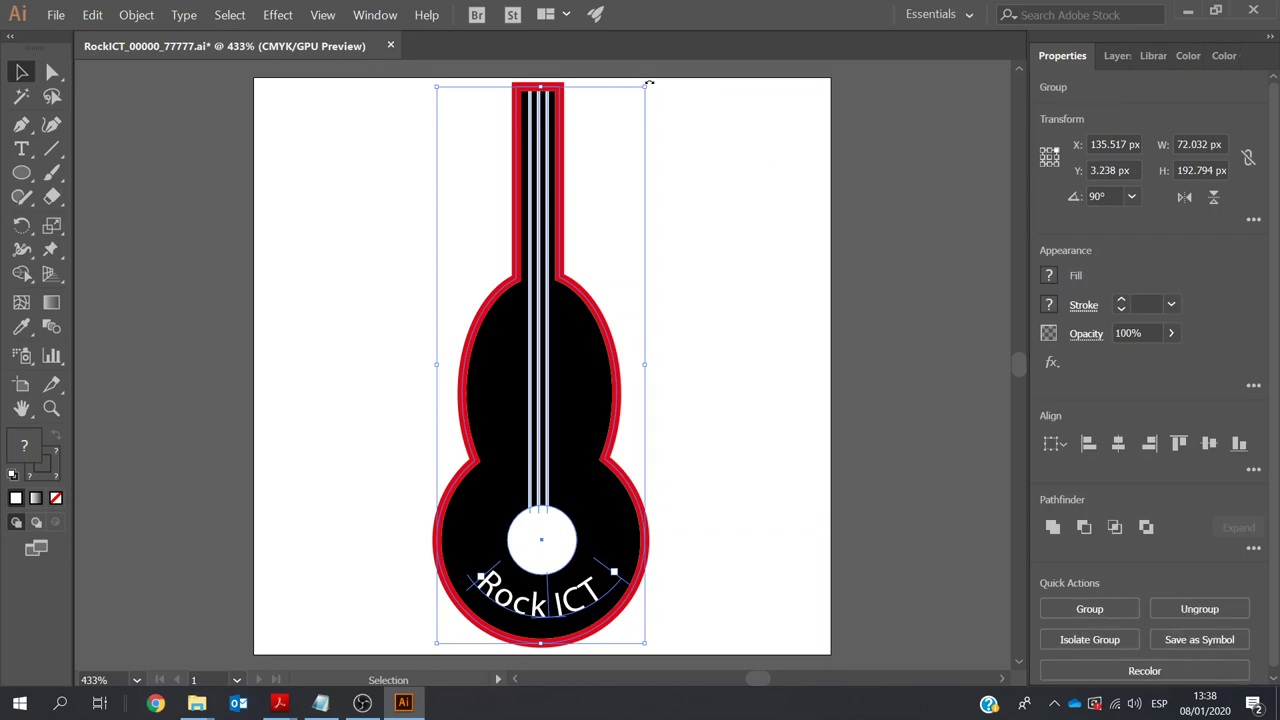
mouse_move(279, 707)
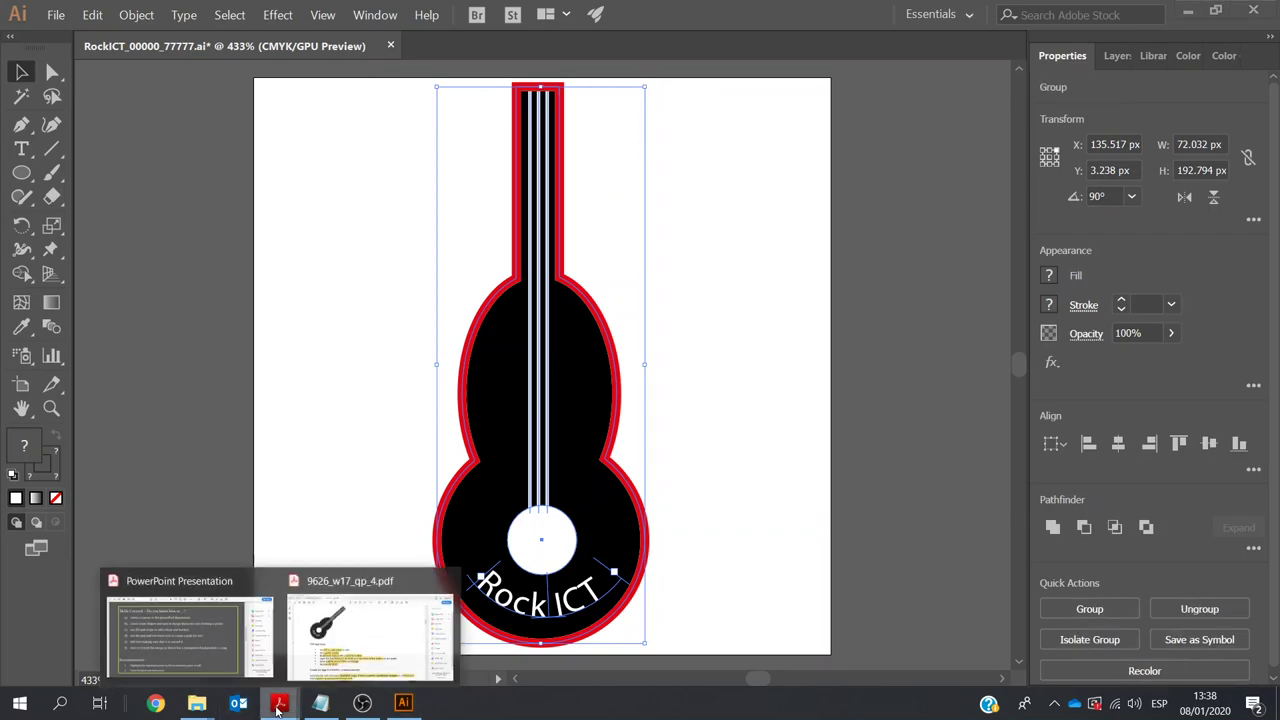
click(326, 647)
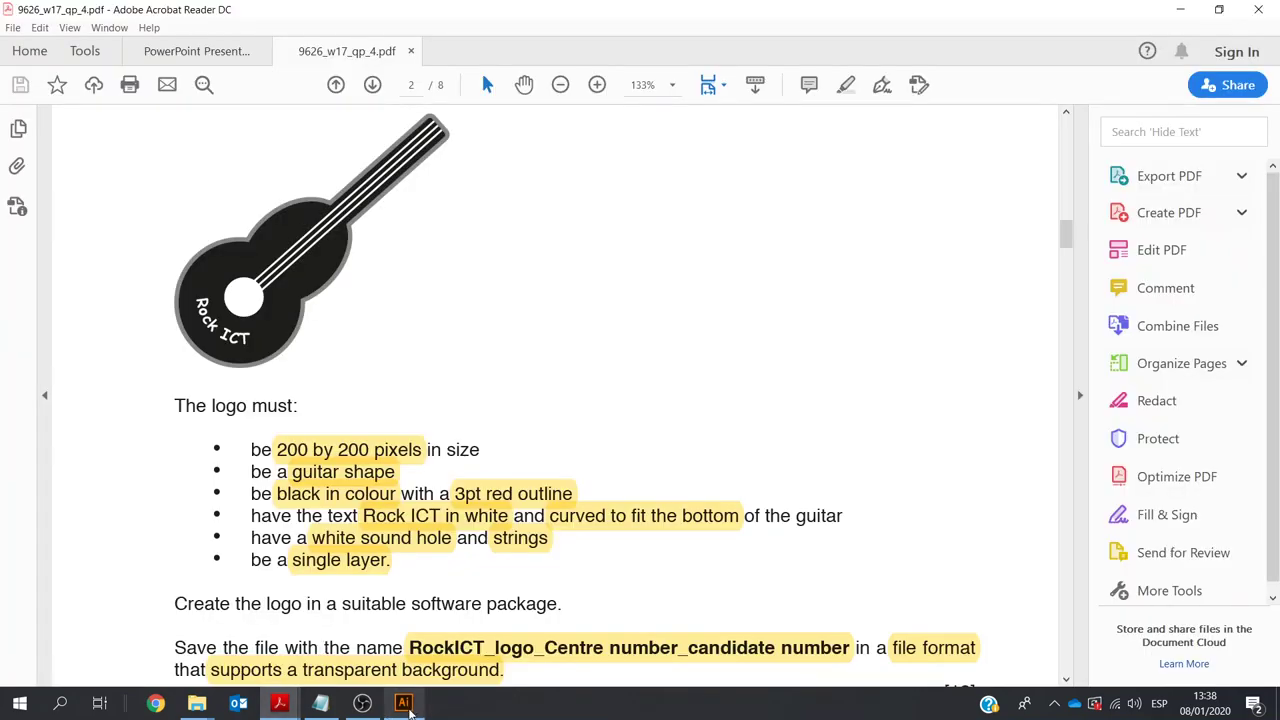
click(405, 708)
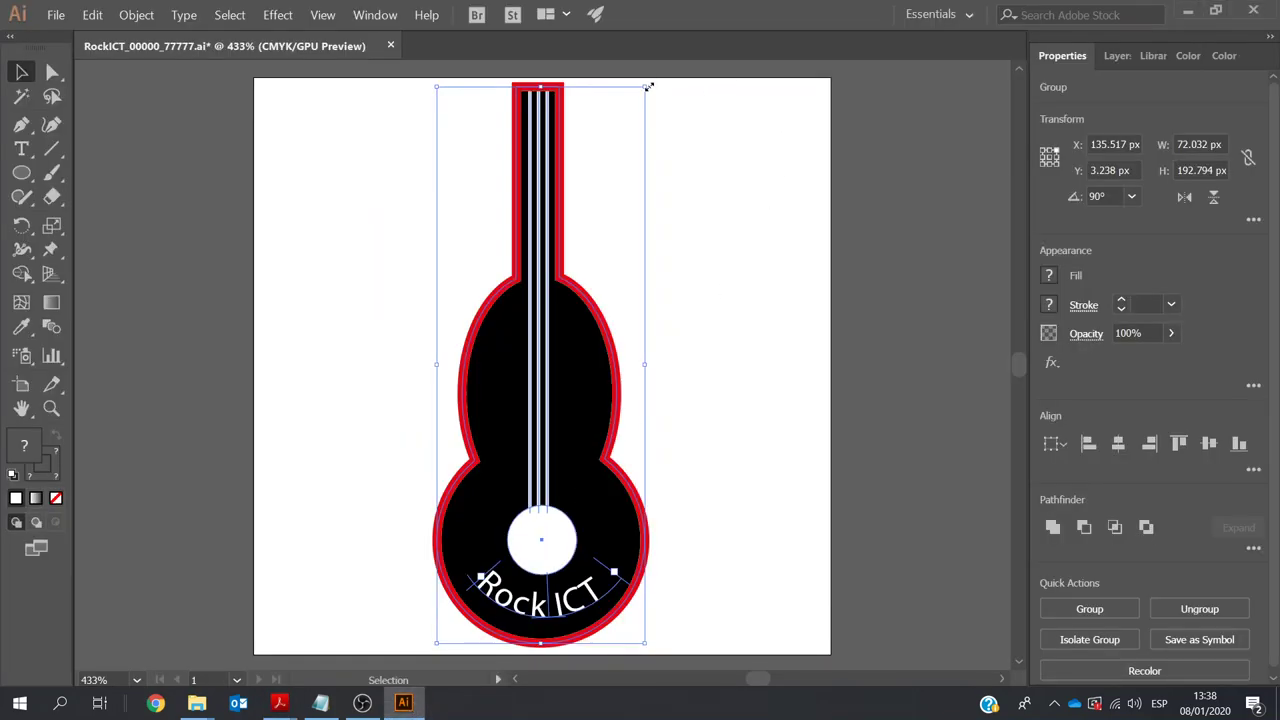
Tilt the guitar diagonally, enlarge it to 185.912 by 169.284 px, and view the PDF
drag(648, 82, 789, 275)
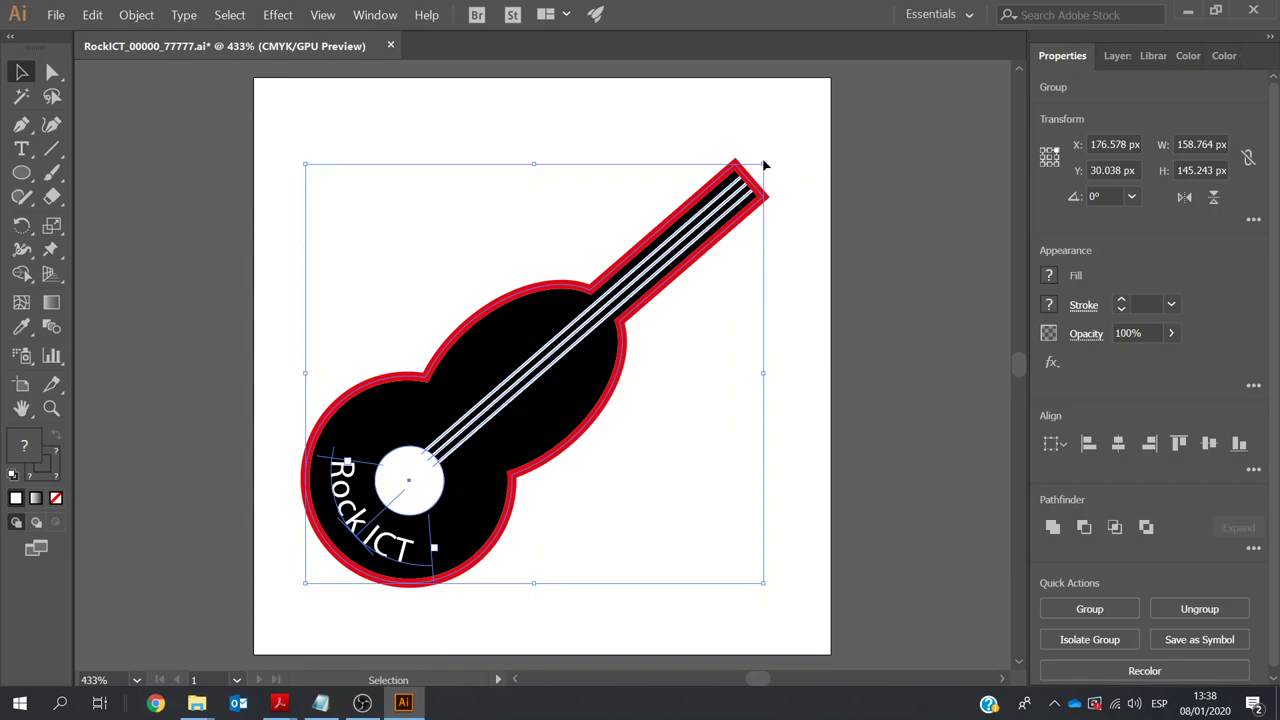
drag(764, 164, 790, 133)
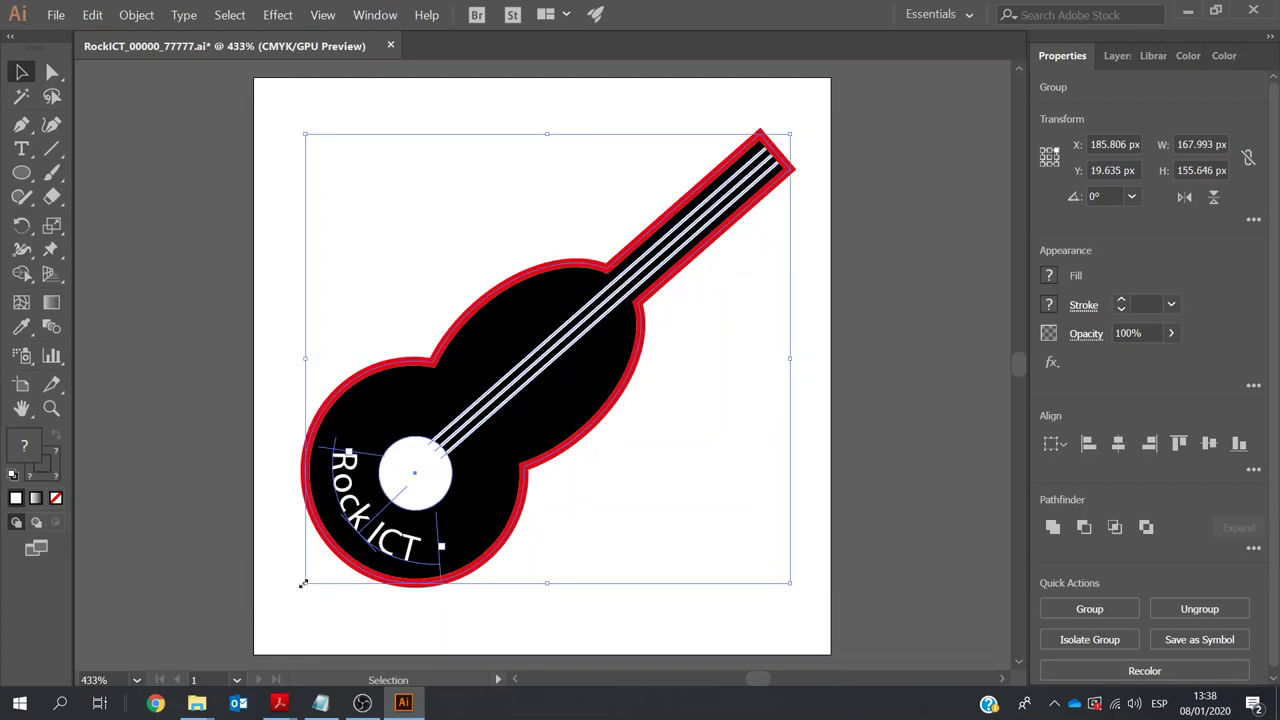
drag(304, 583, 271, 609)
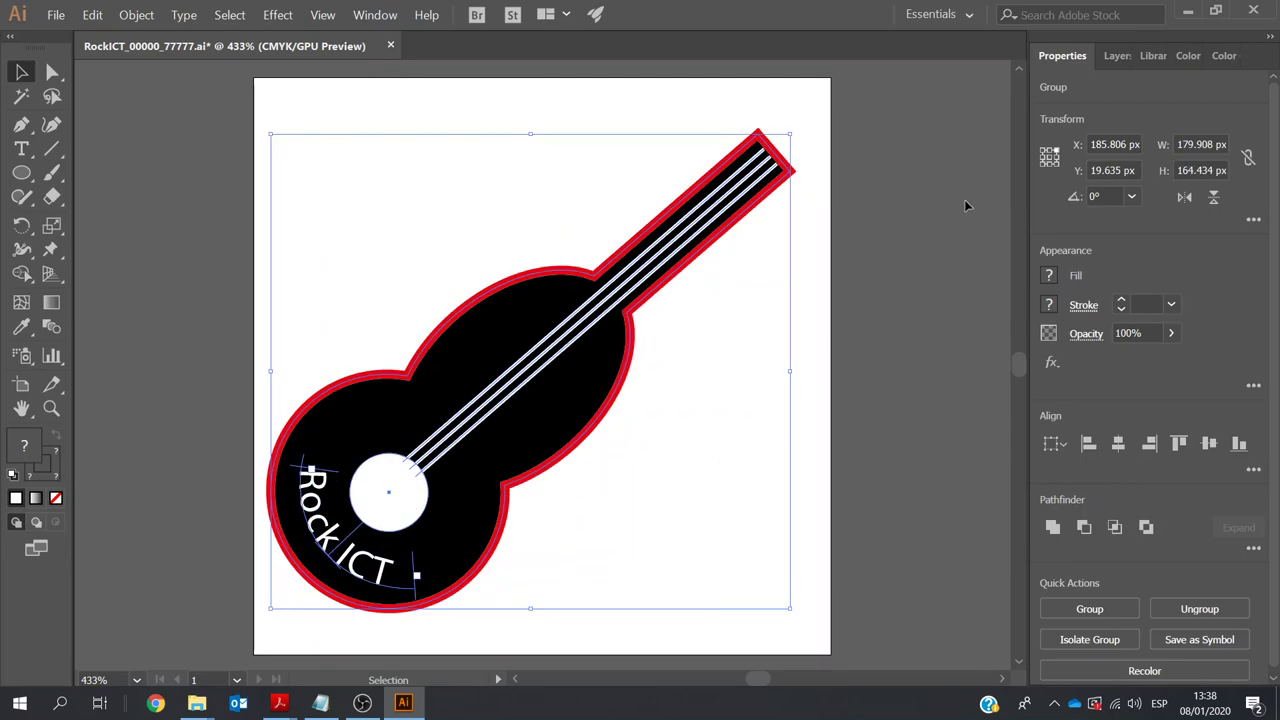
drag(791, 131, 810, 119)
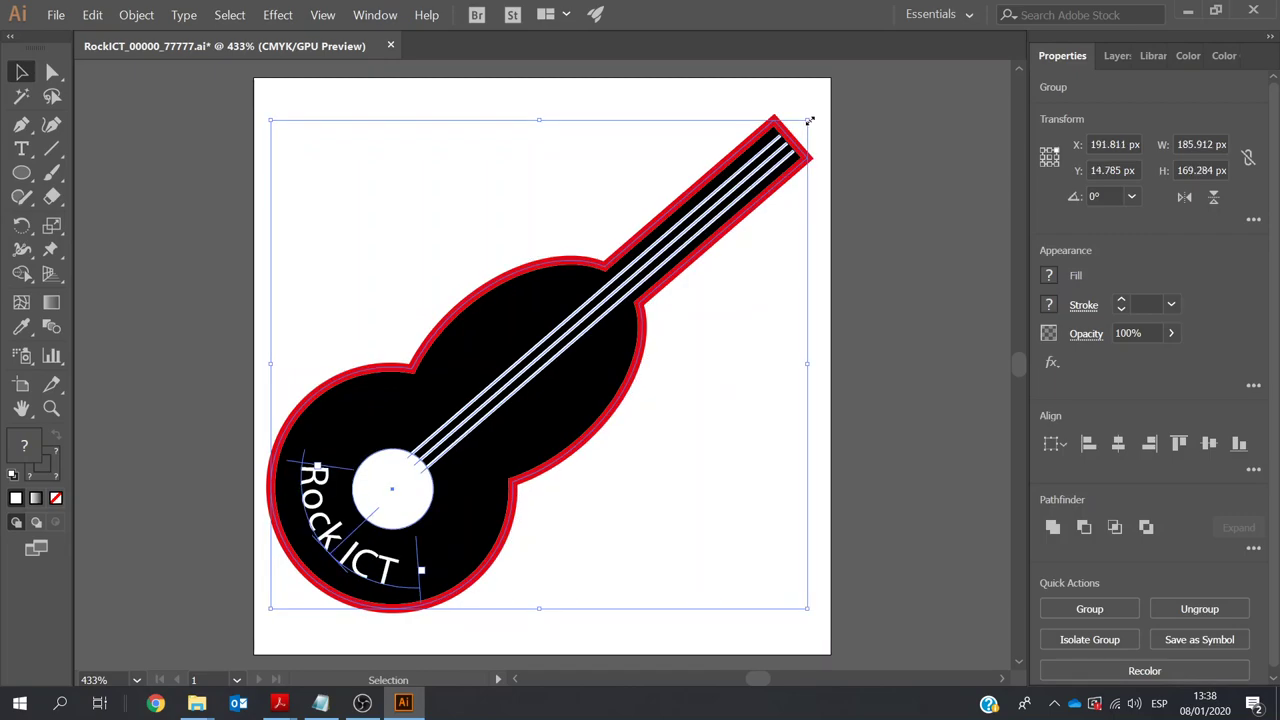
click(902, 388)
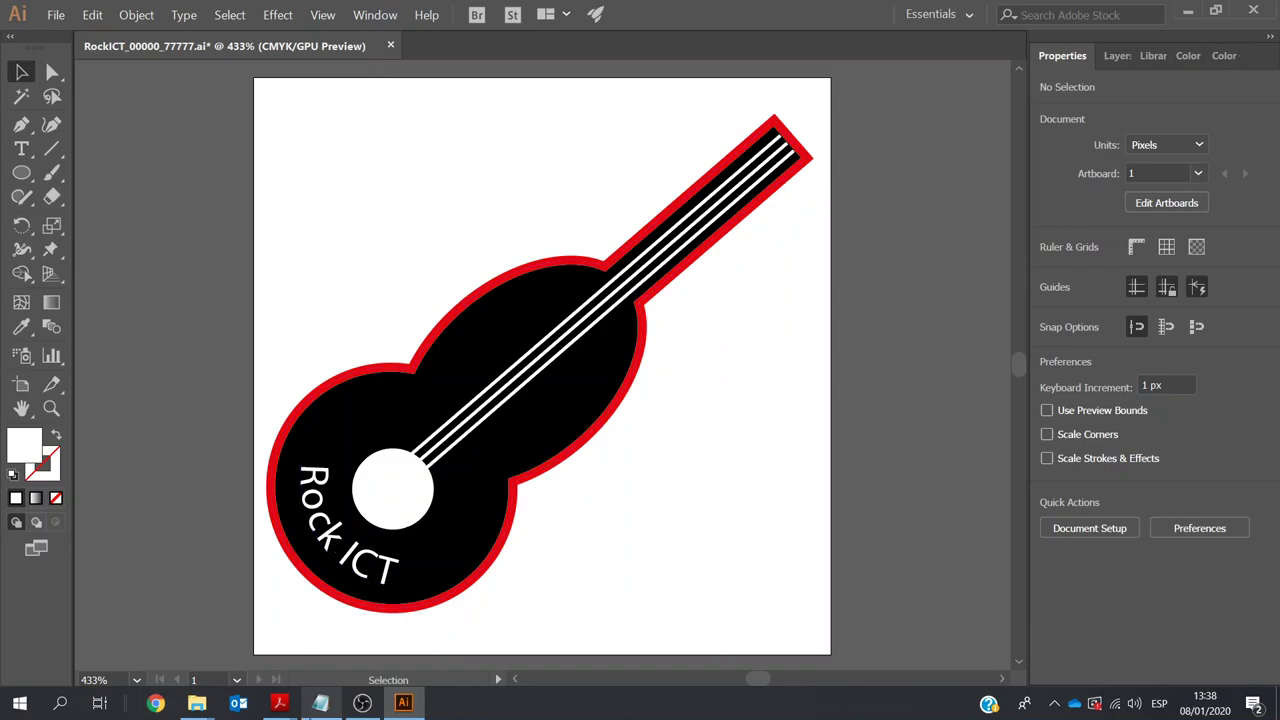
mouse_move(280, 703)
click(398, 646)
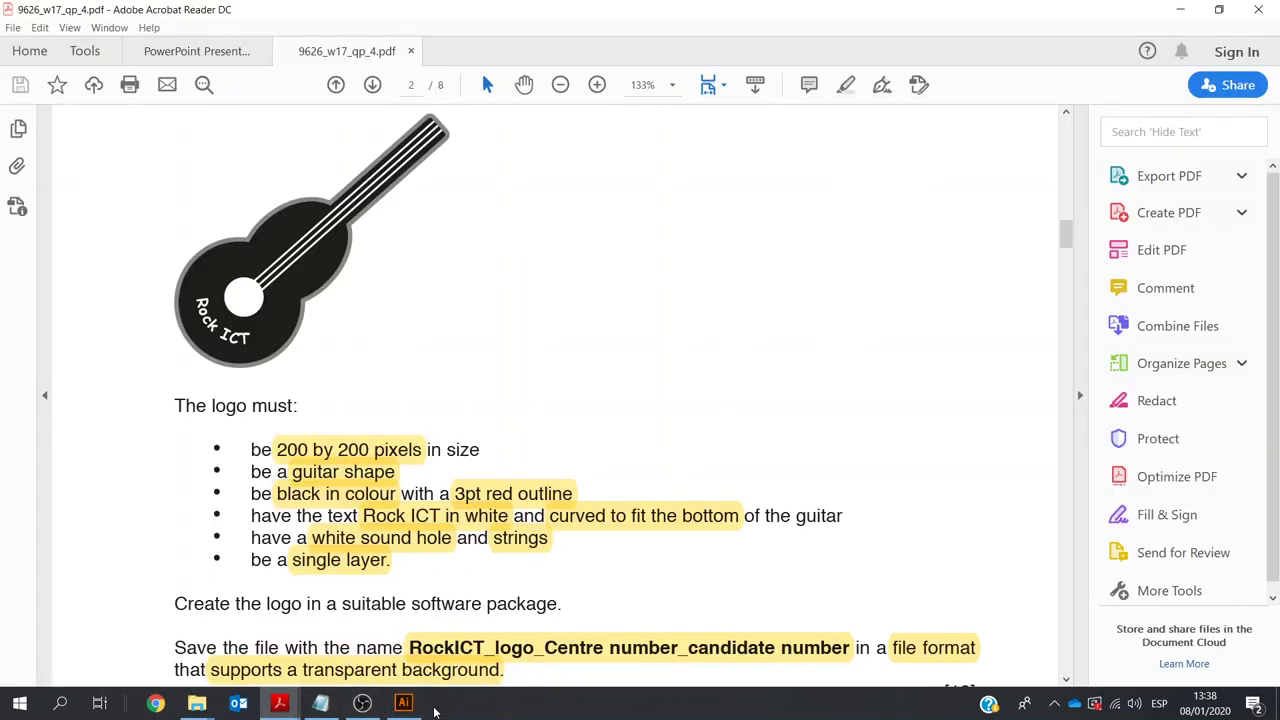
Export the logo as a transparent RockICT PNG into the Exam Centre_No Candidate_No folder
click(403, 703)
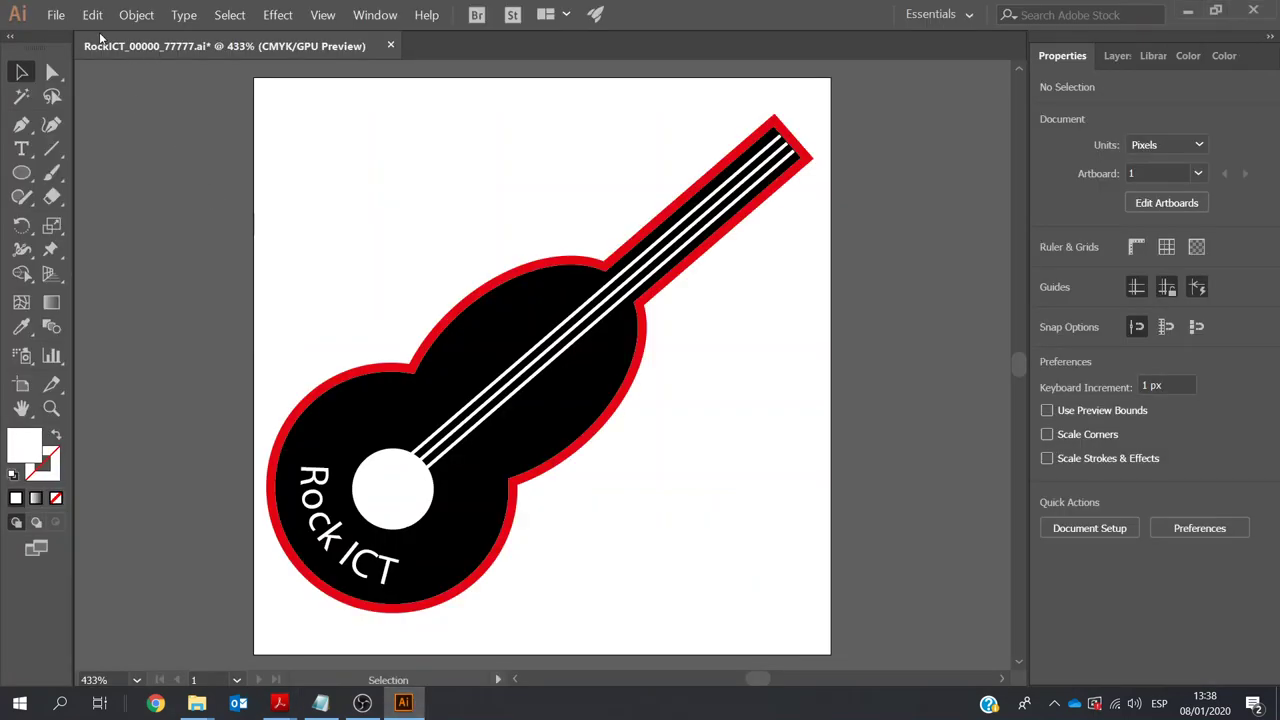
click(53, 18)
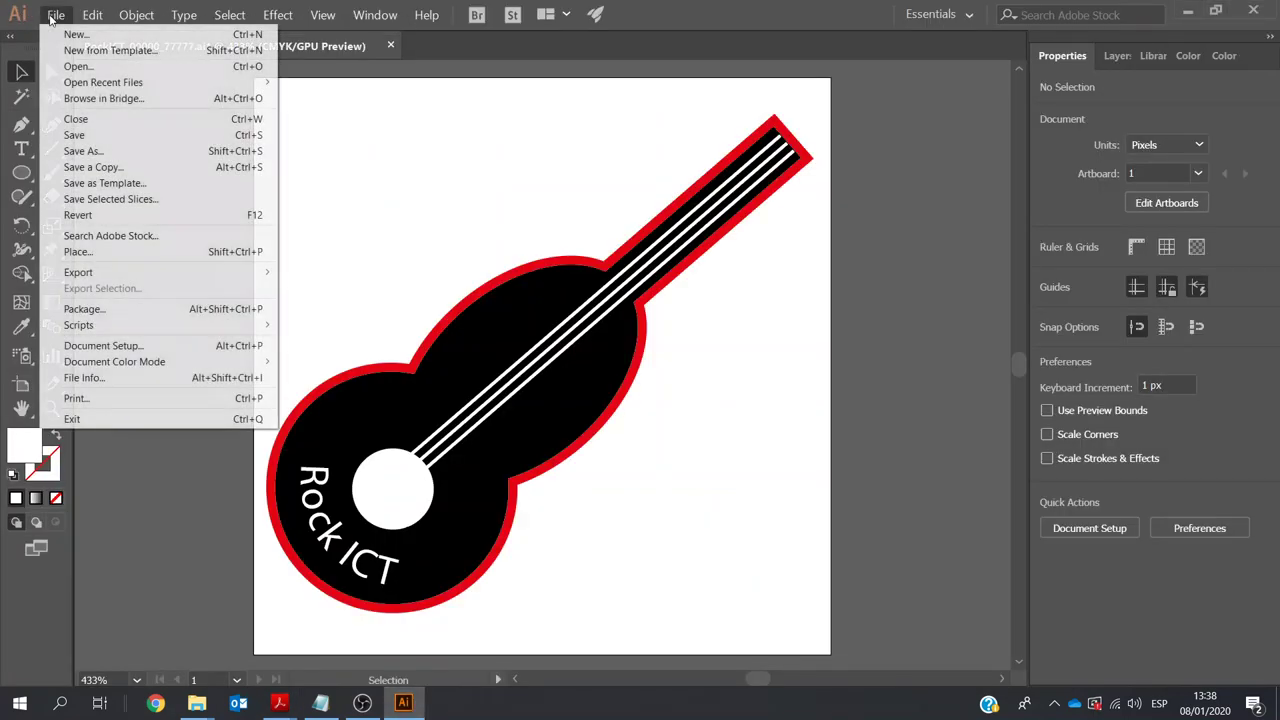
click(76, 119)
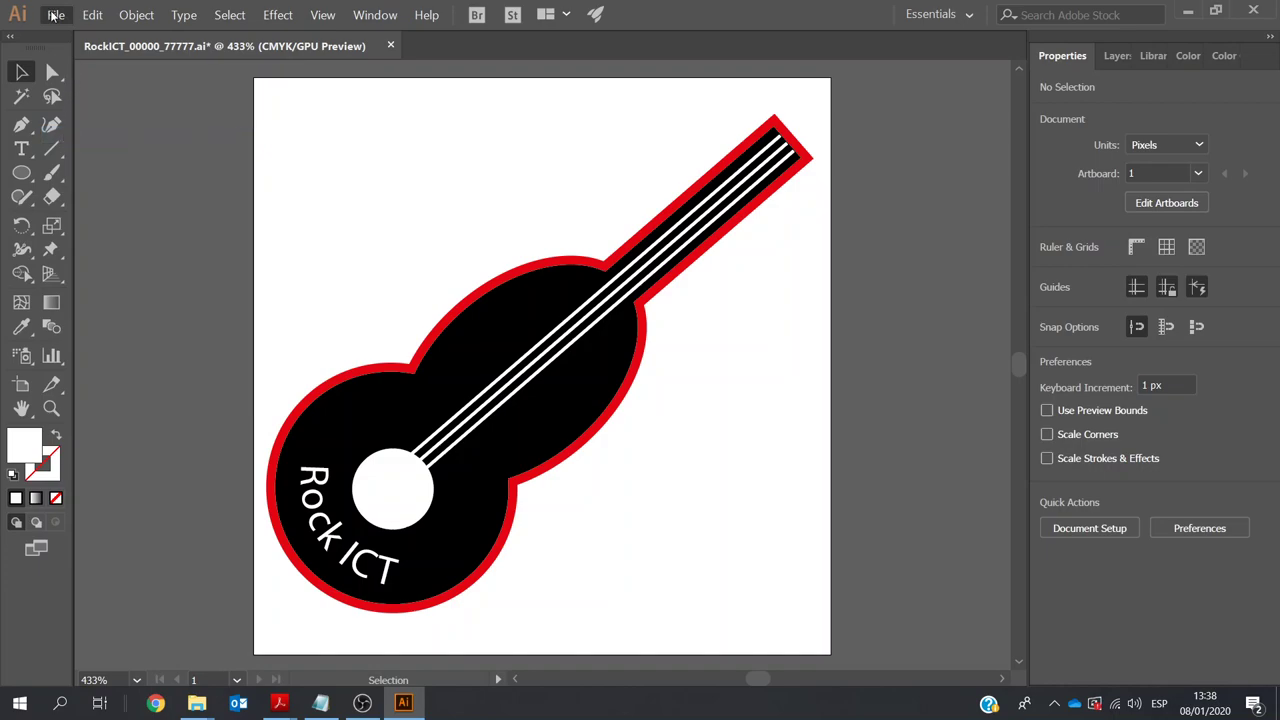
click(55, 17)
mouse_move(90, 277)
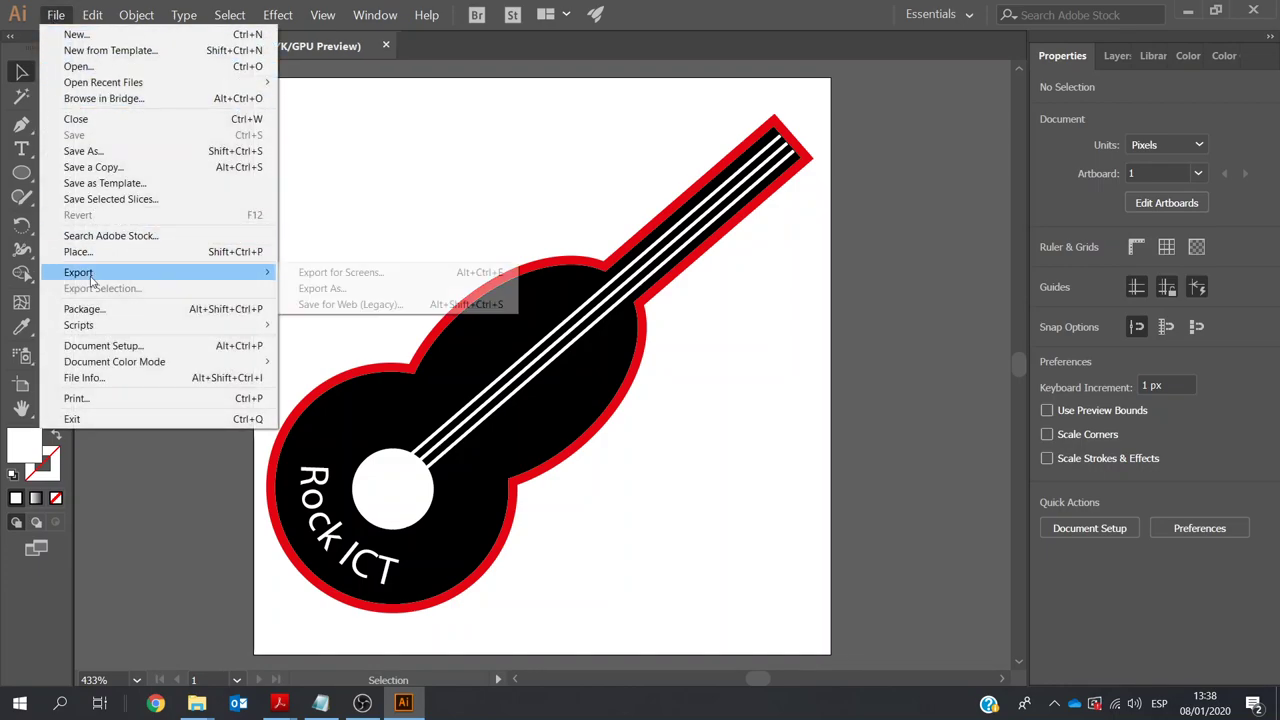
click(345, 289)
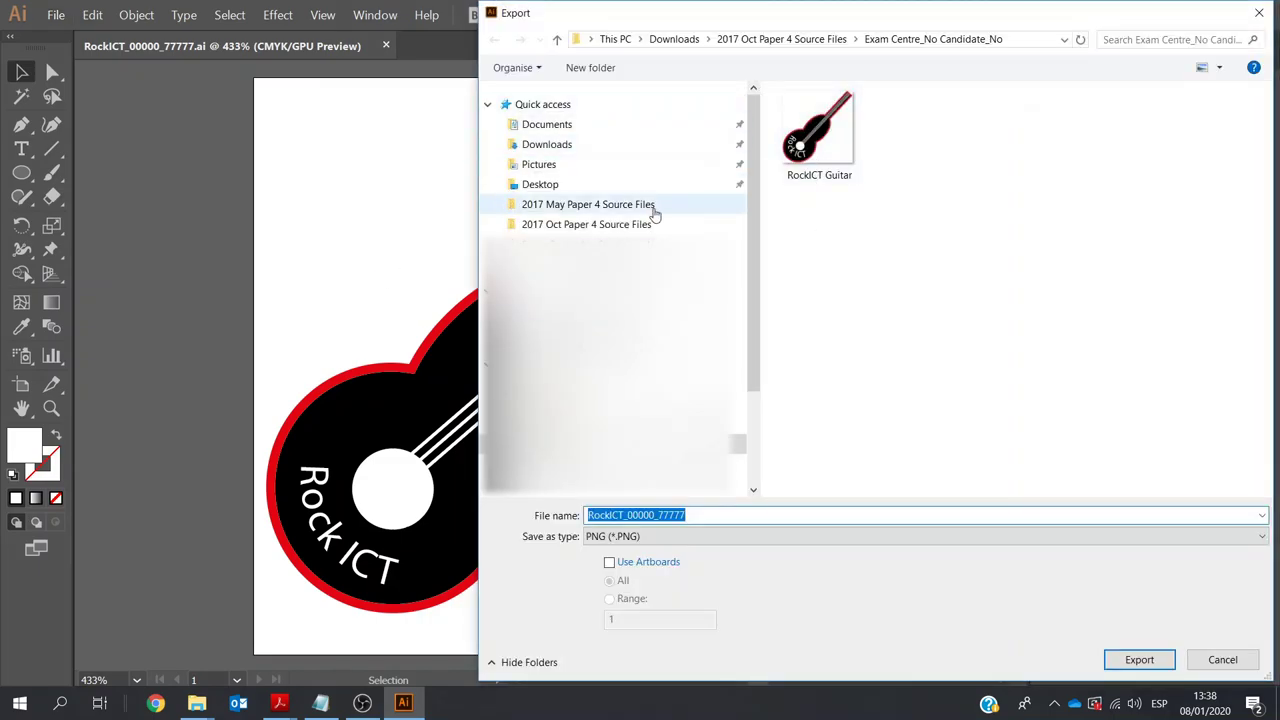
click(614, 228)
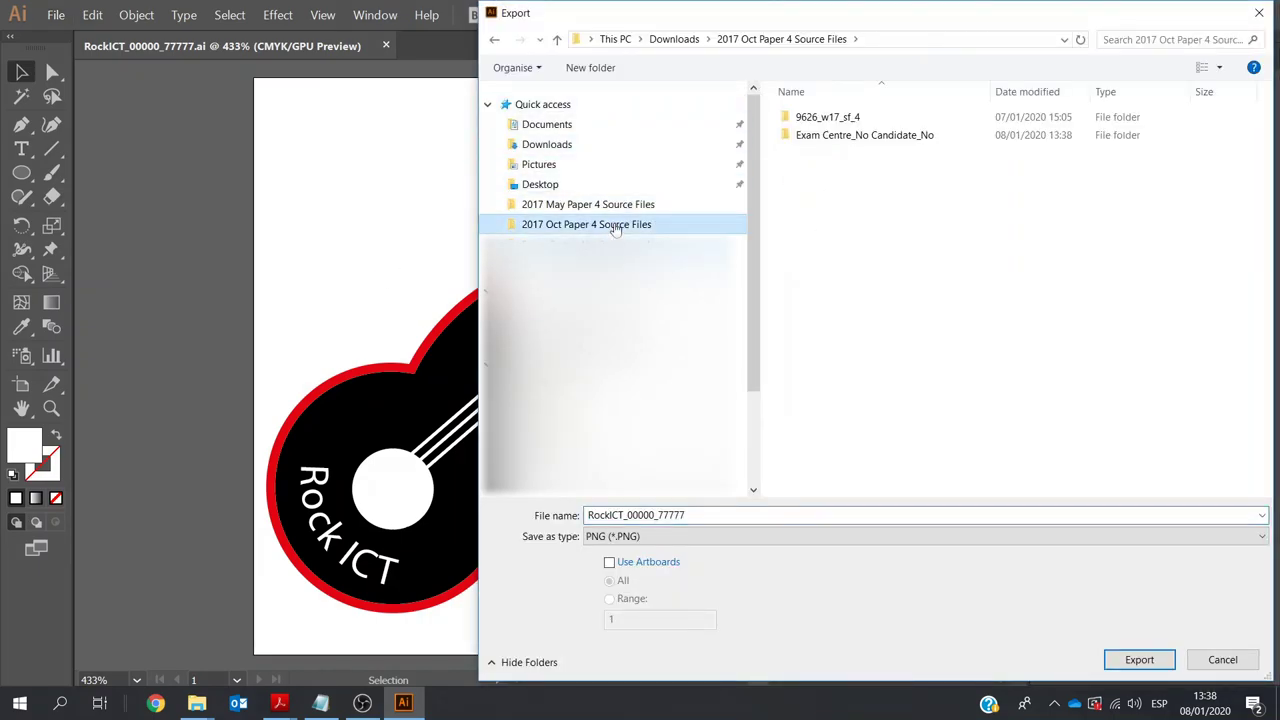
click(856, 136)
double_click(856, 136)
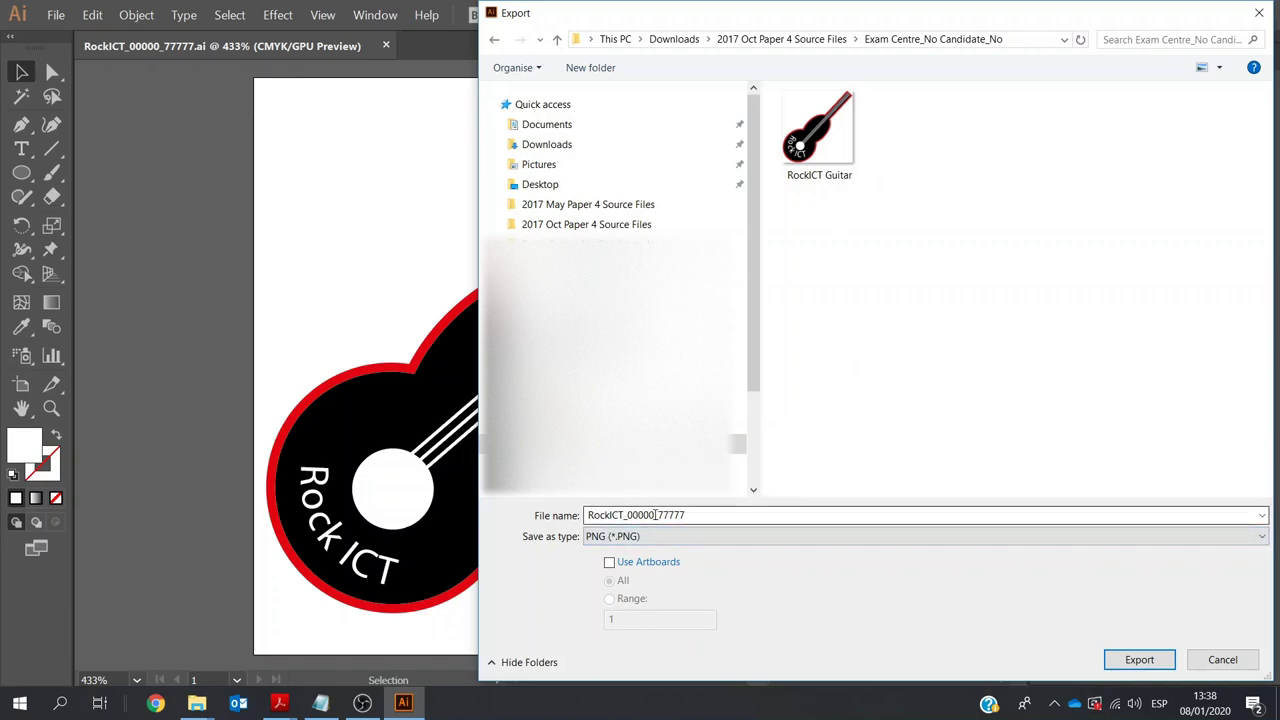
click(1148, 668)
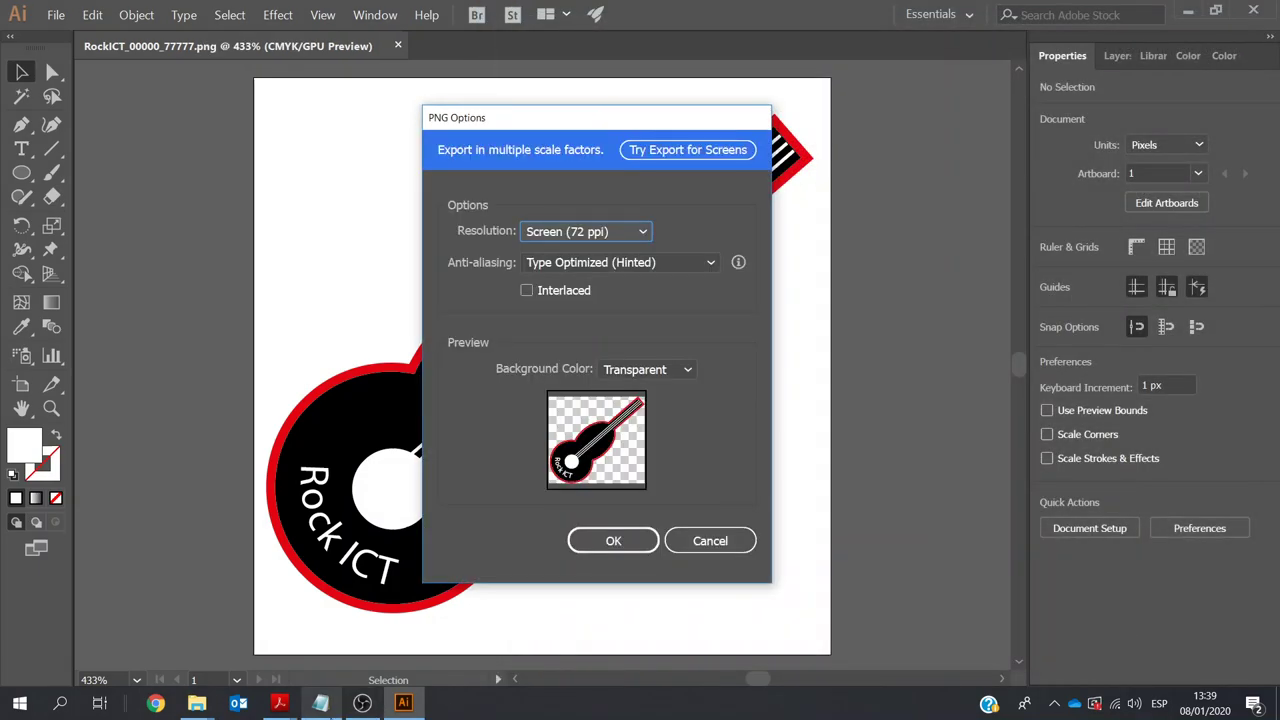
click(606, 548)
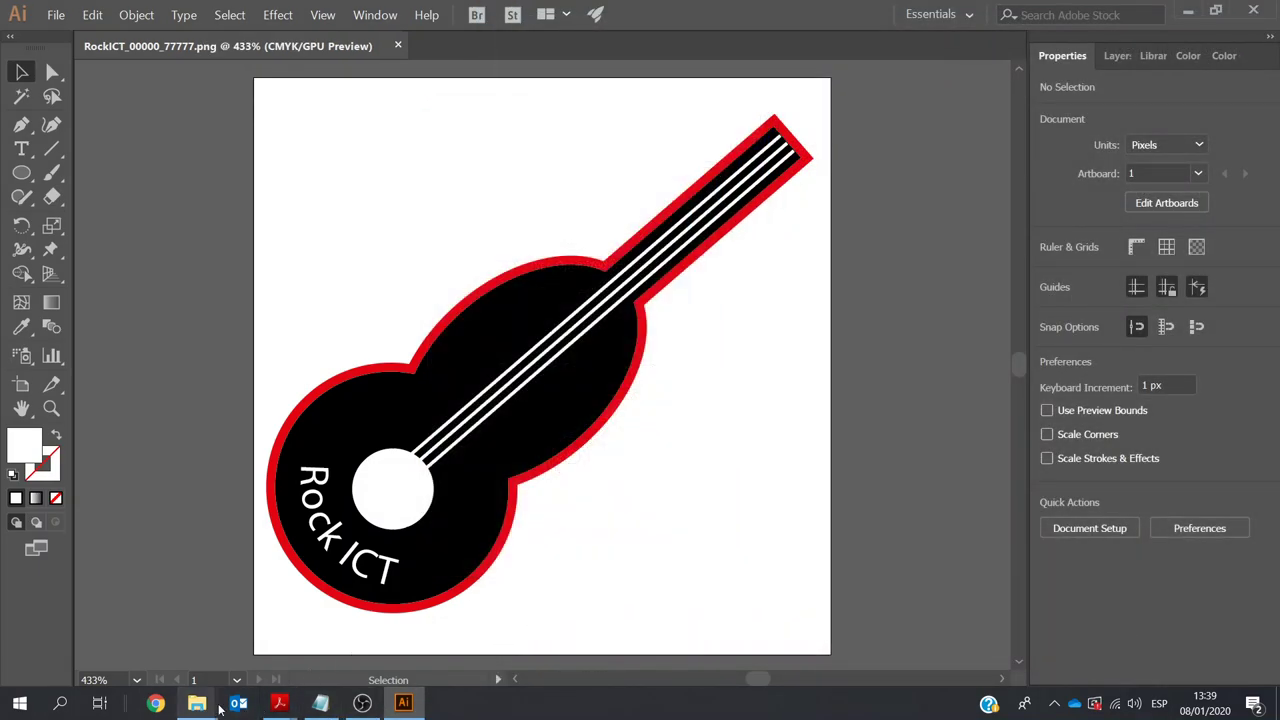
Bring up the PowerPoint Presentation PDF and scroll to its final slide, page 5
mouse_move(278, 704)
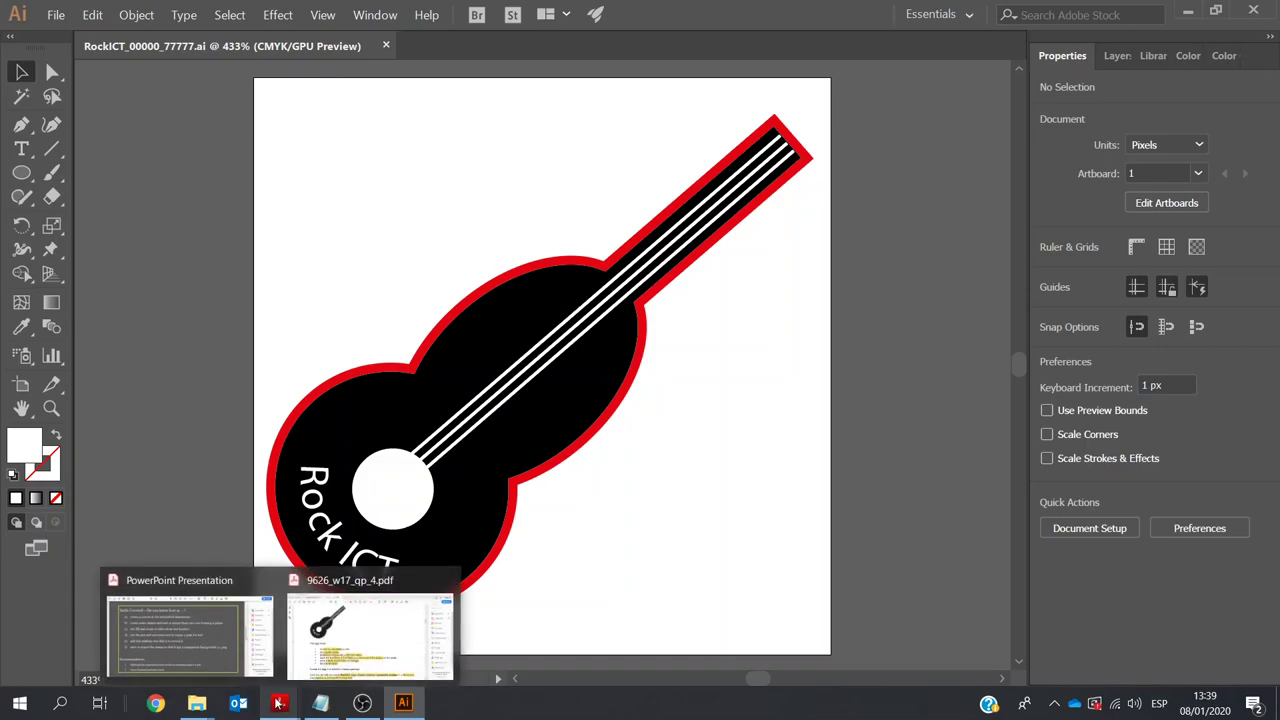
click(192, 640)
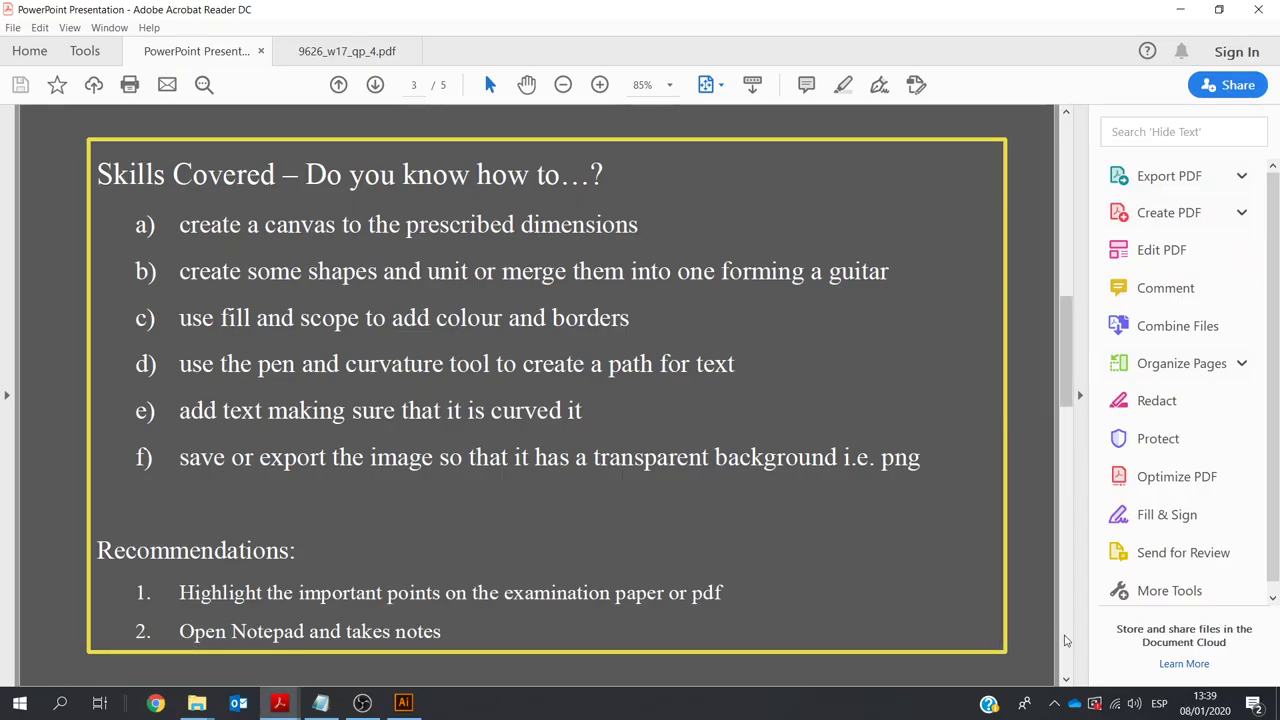
scroll(1065, 641, down, 2)
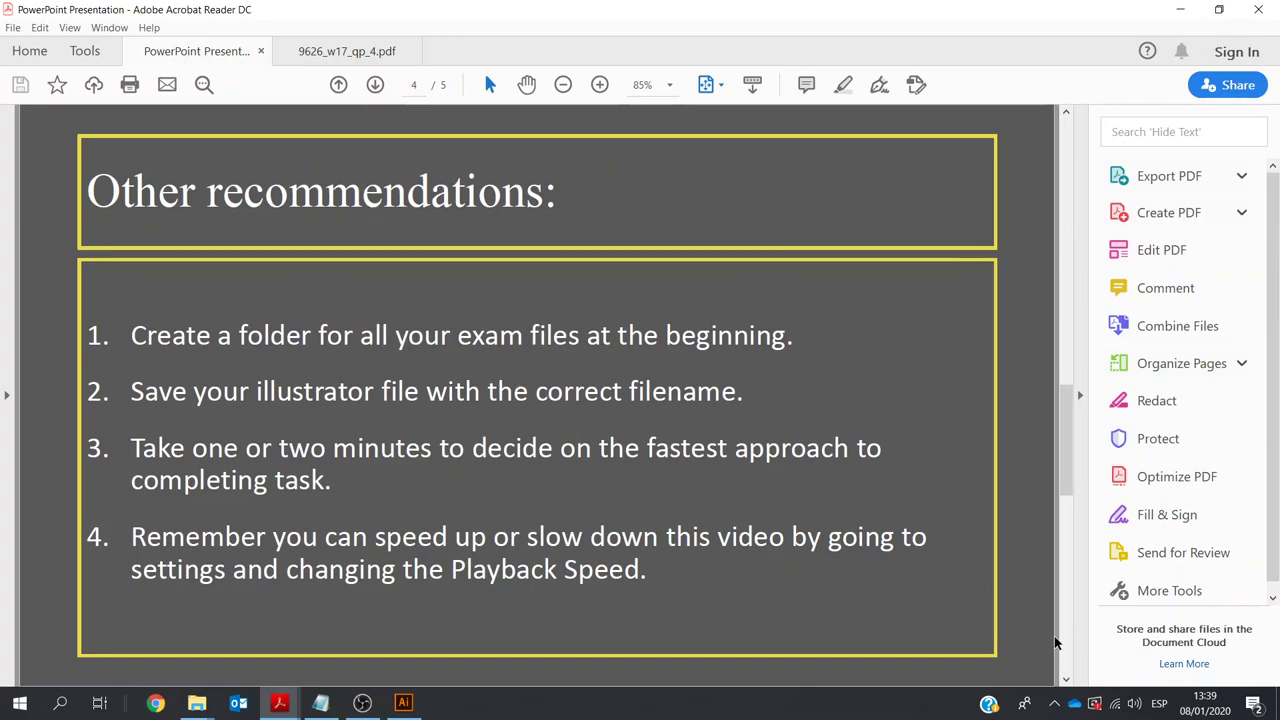
scroll(1066, 643, down, 2)
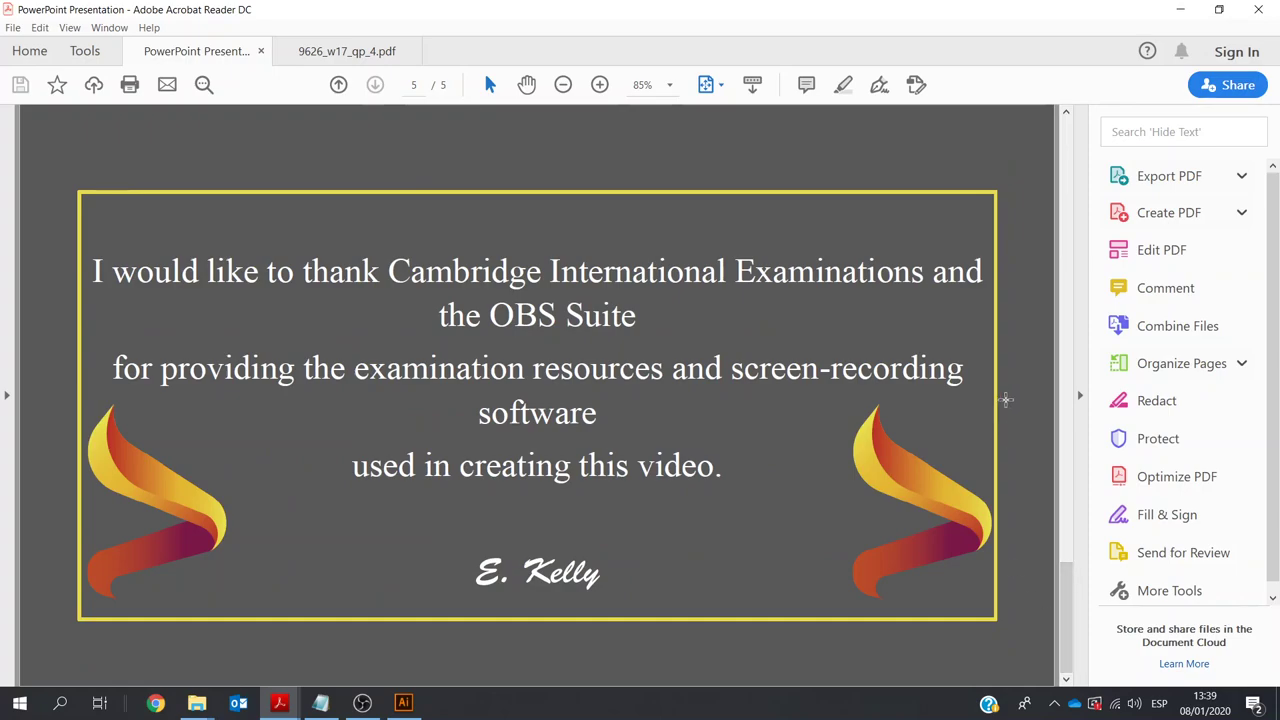